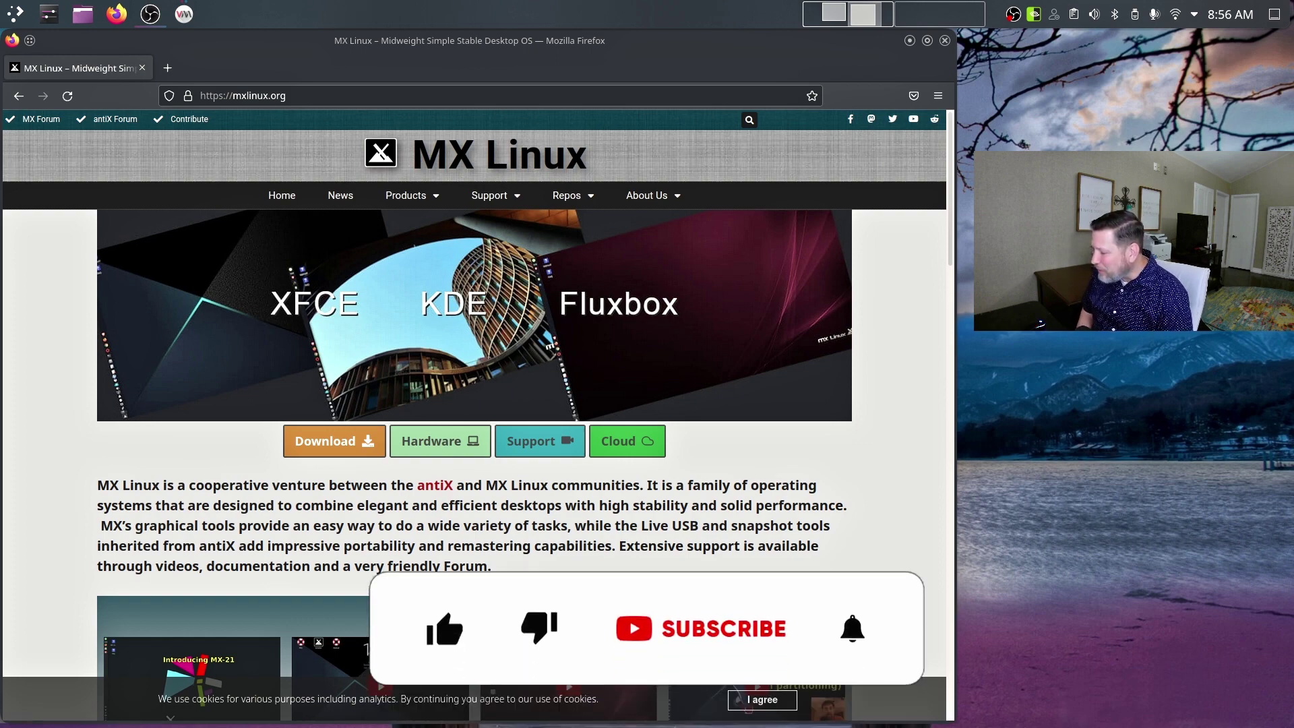
Scroll through the mxlinux.org home page and return to its top.
scroll(384, 289, "down", 2)
scroll(385, 289, "up", 2)
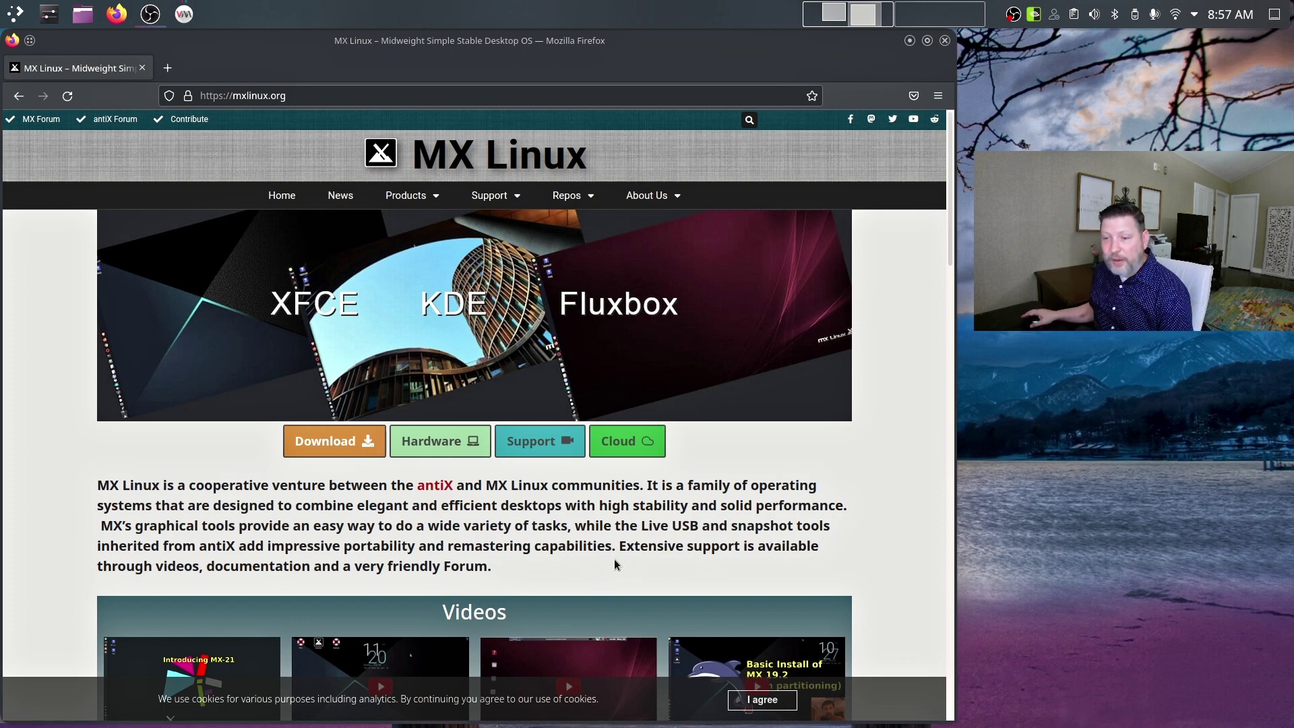
scroll(781, 455, "down", 20)
scroll(780, 456, "down", 5)
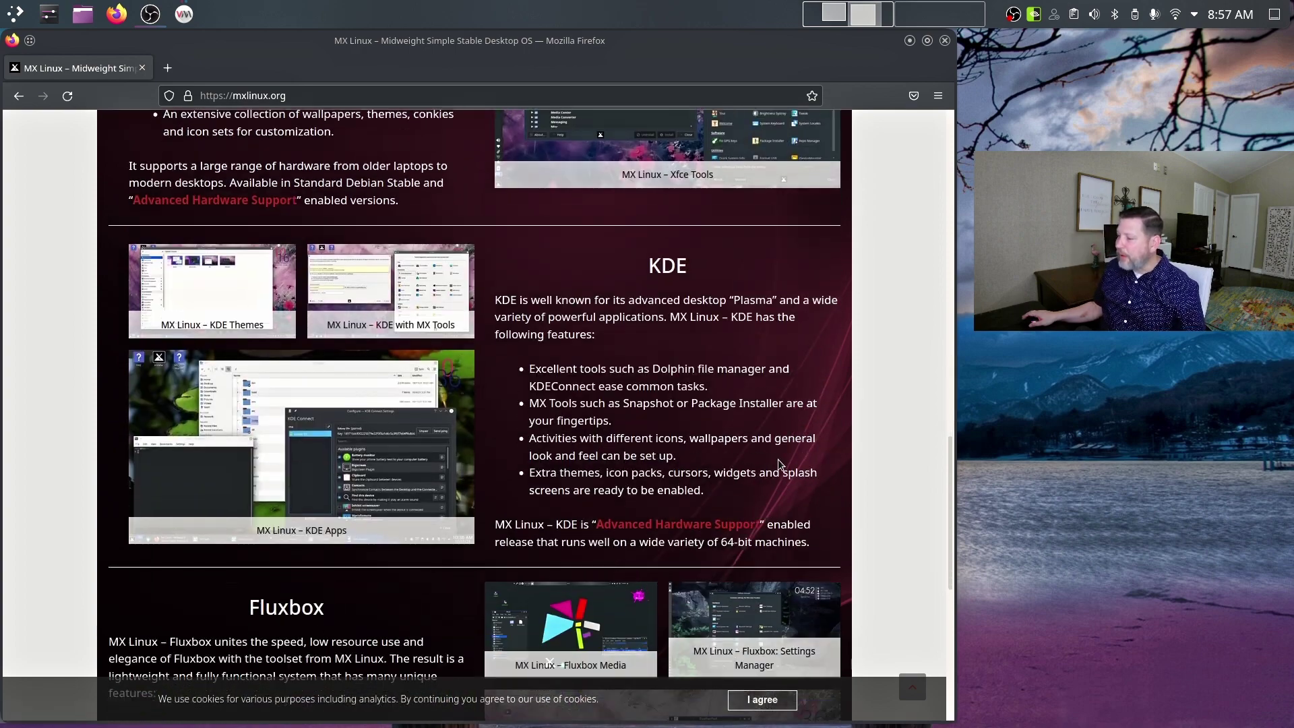
scroll(715, 468, "up", 6)
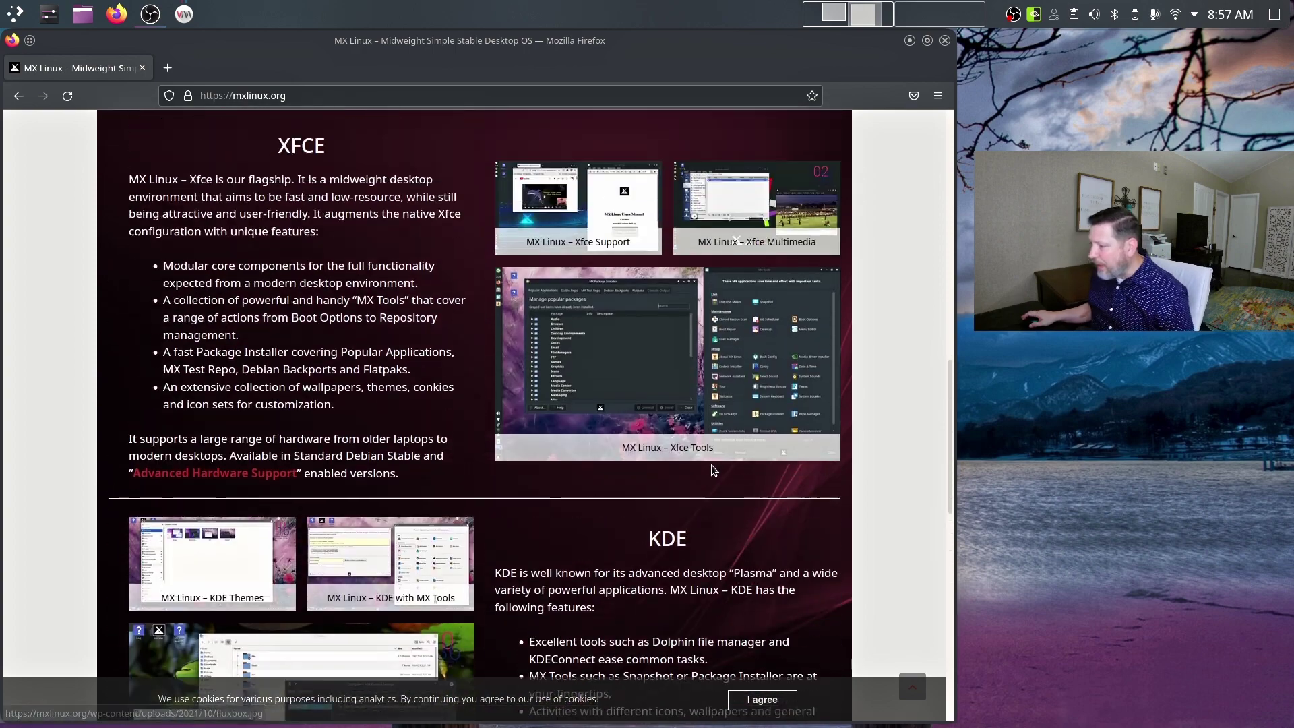
scroll(714, 469, "down", 5)
scroll(715, 468, "down", 6)
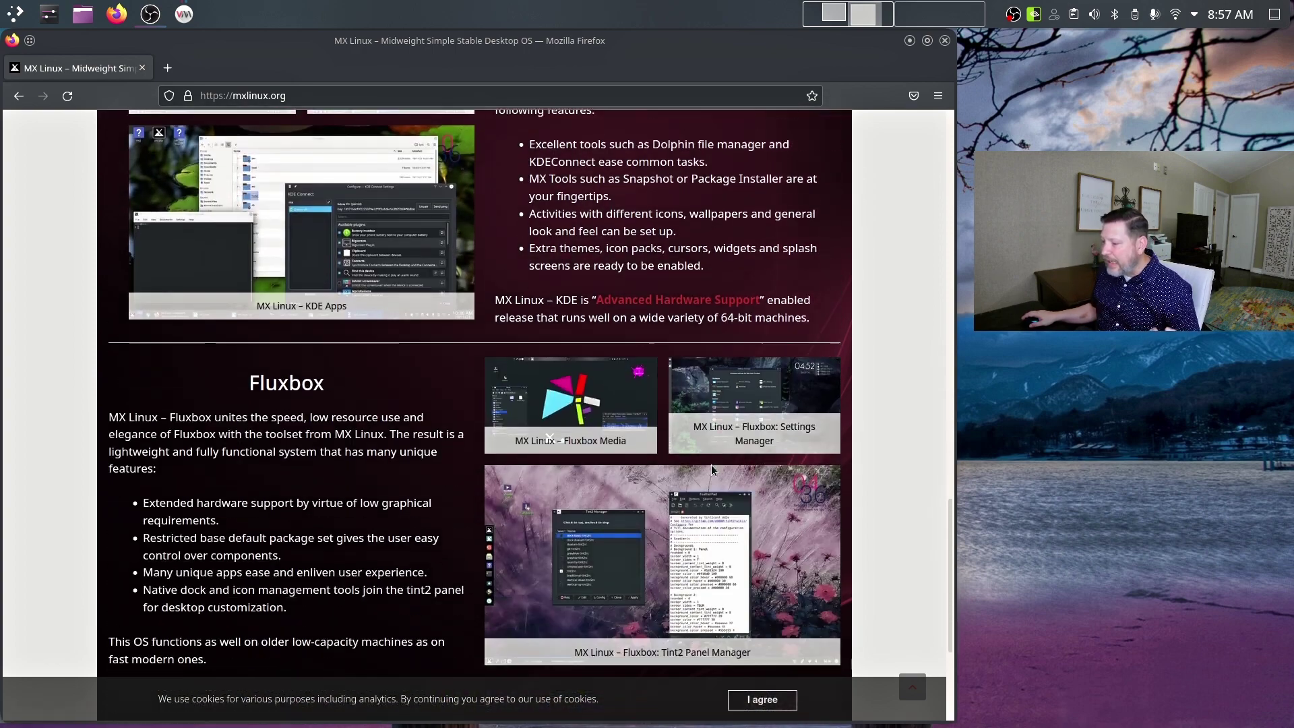
key("Home")
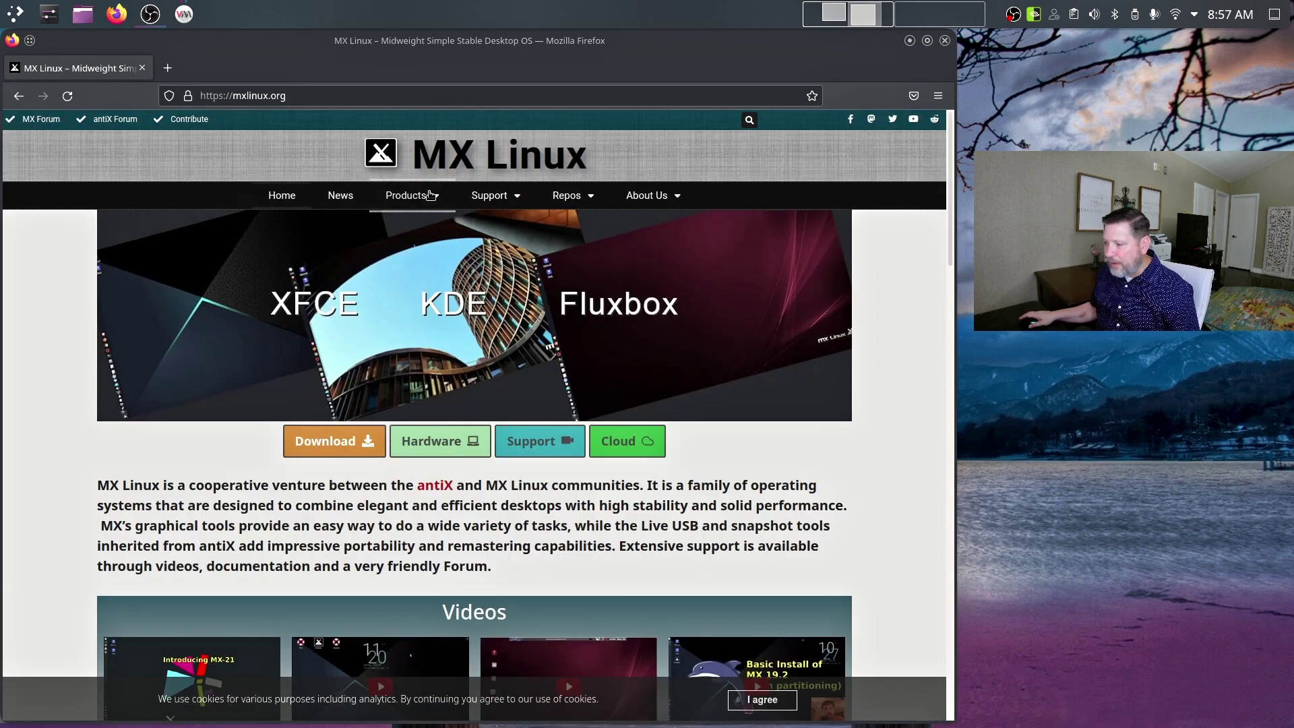
Open the Download Links page and scroll through the MX-21.1 Xfce, KDE and Fluxbox editions.
left_click(294, 439)
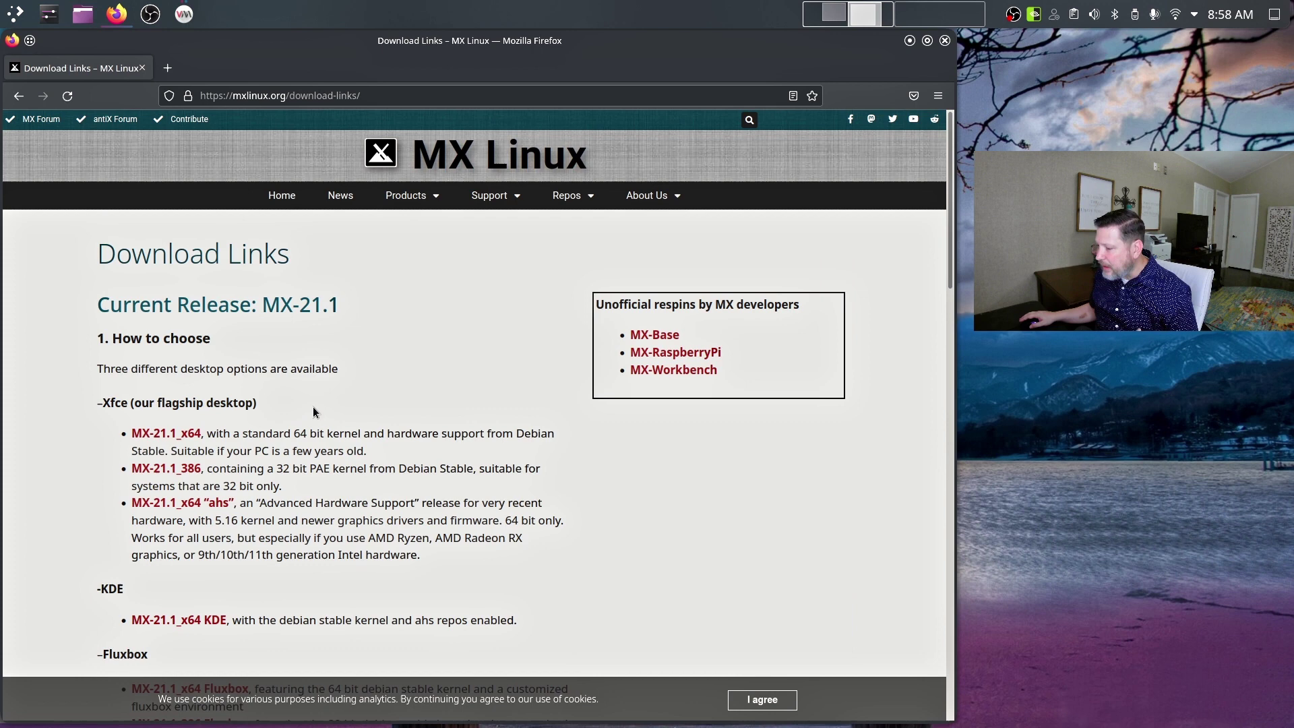
scroll(341, 364, "down", 2)
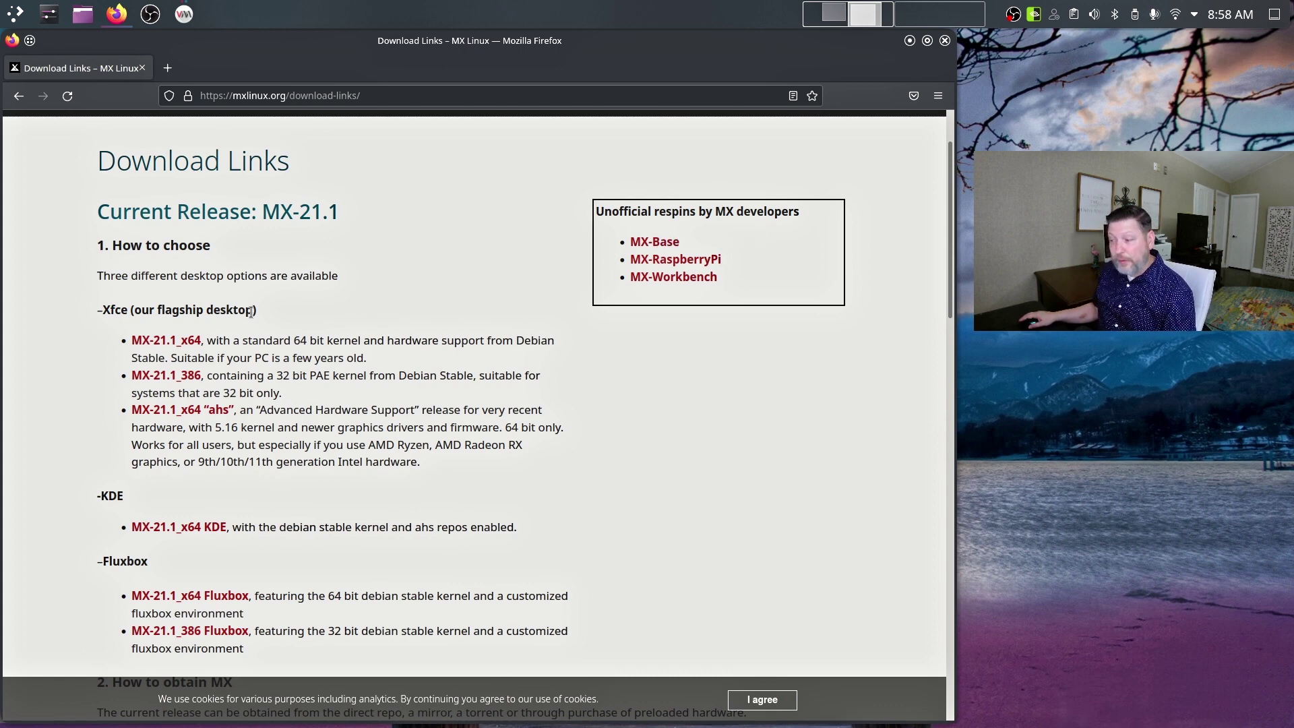
scroll(311, 329, "down", 7)
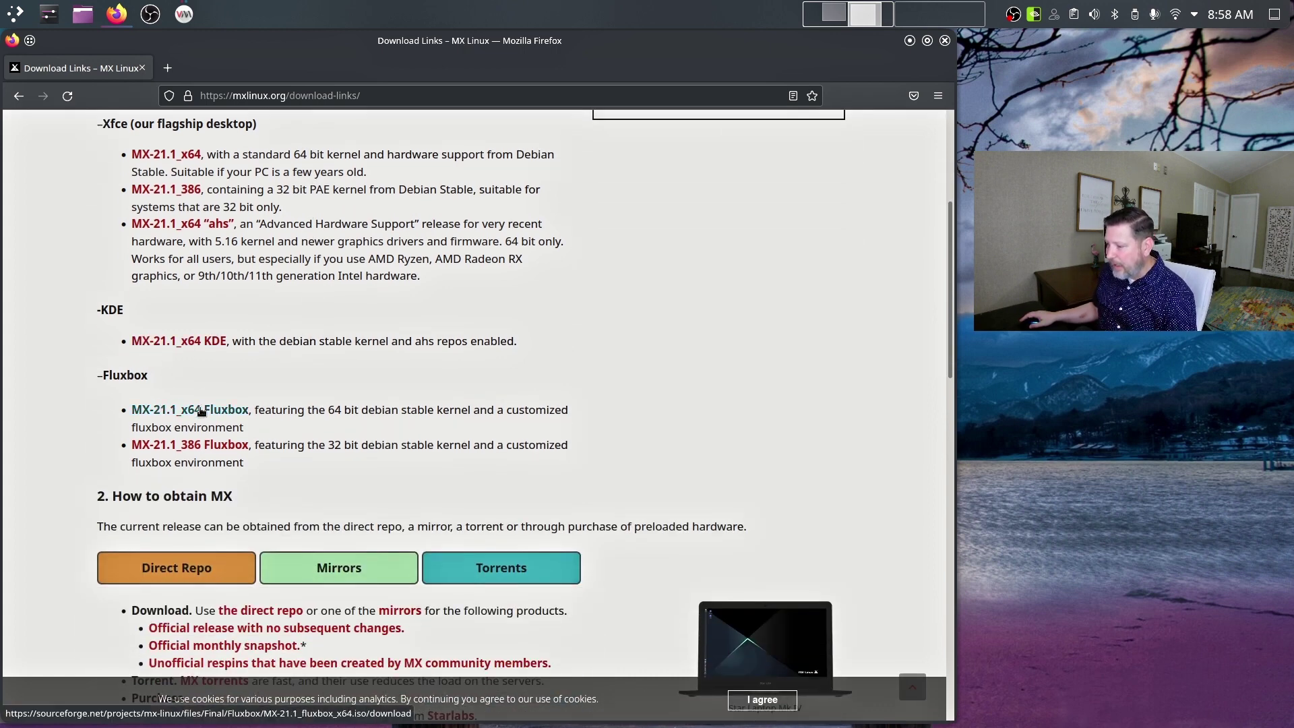
scroll(391, 386, "down", 3)
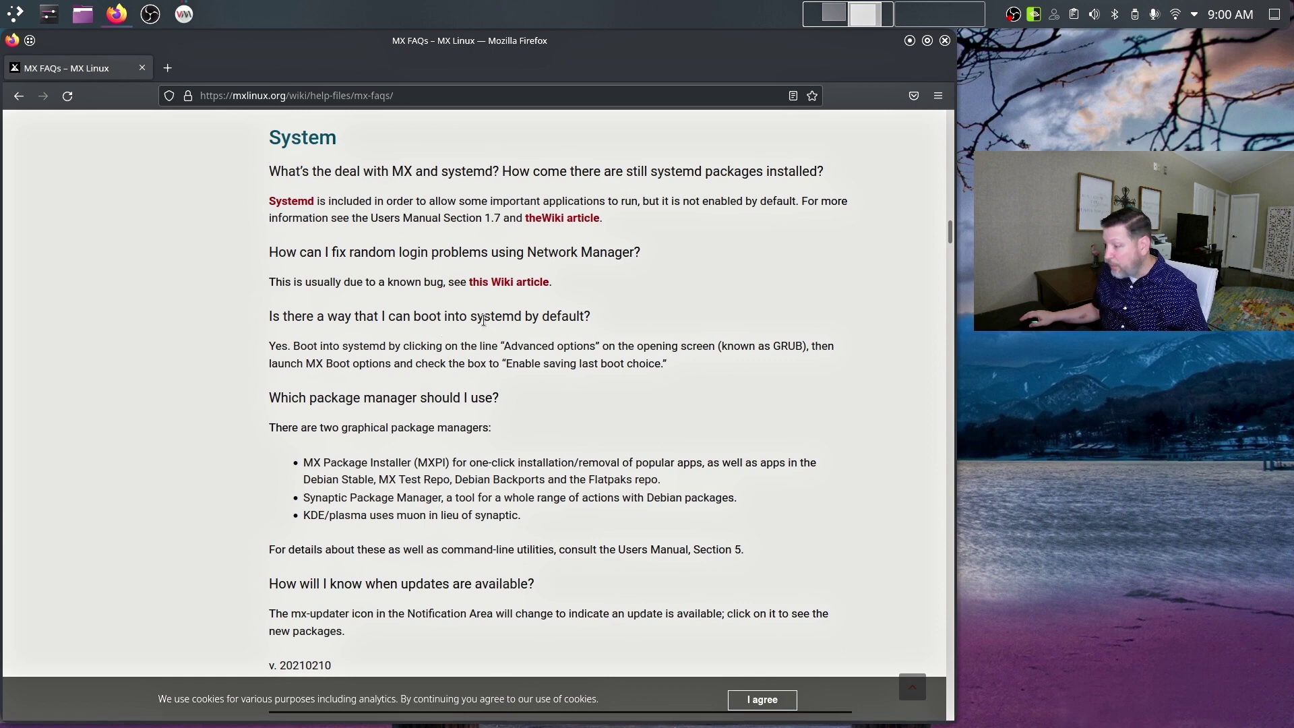
scroll(495, 344, "down", 3)
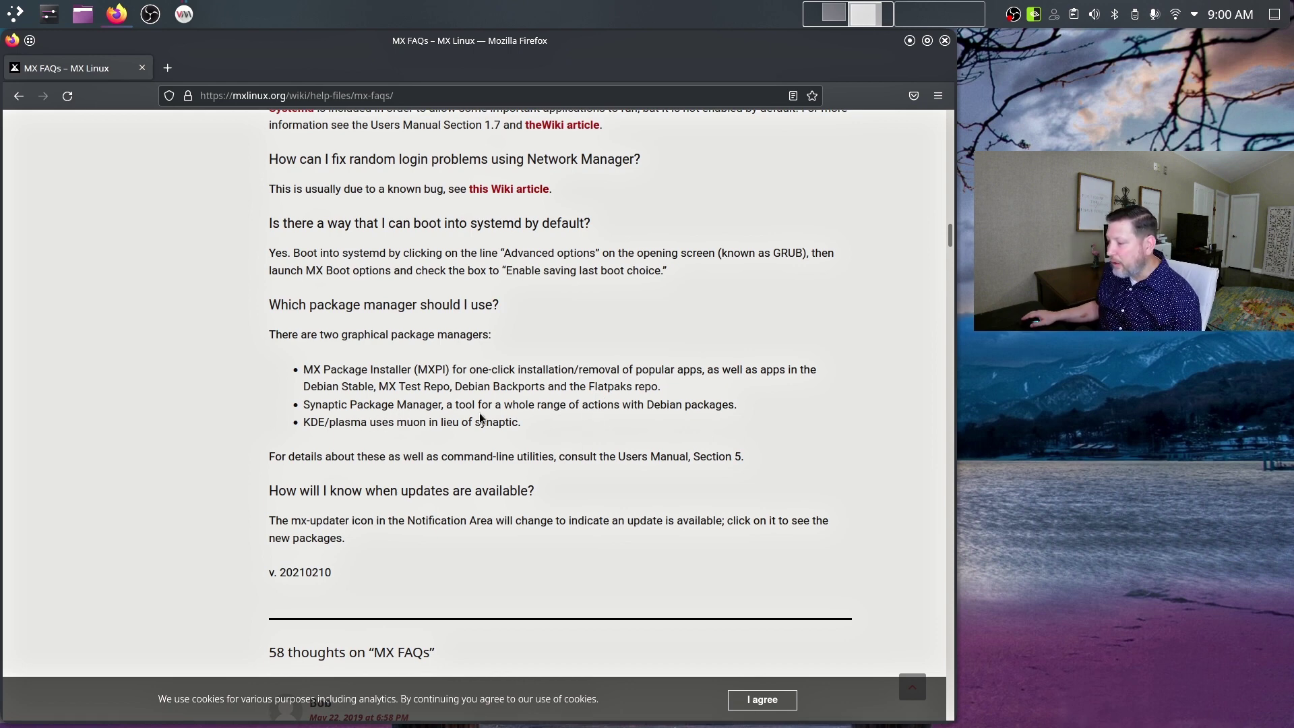
scroll(620, 406, "up", 2)
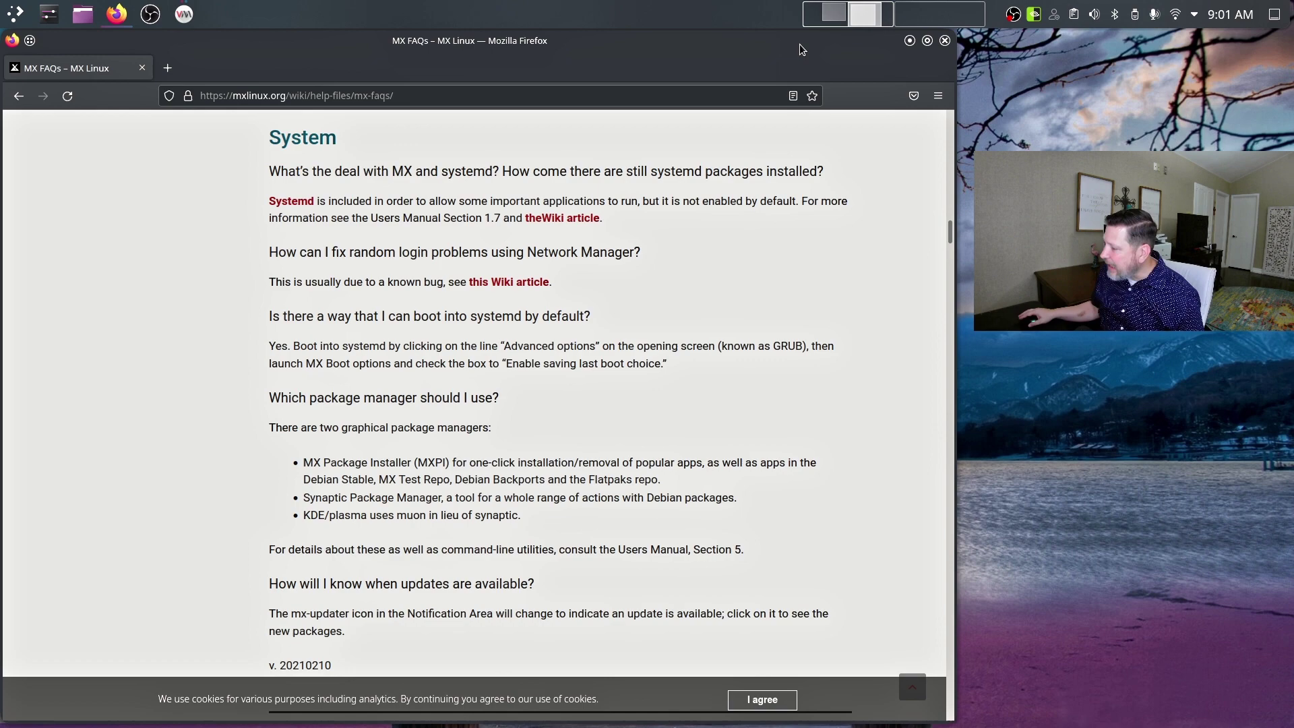
Show the MX Linux VM full screen, shift MX Welcome slightly left, and open MX Tools.
left_click(910, 40)
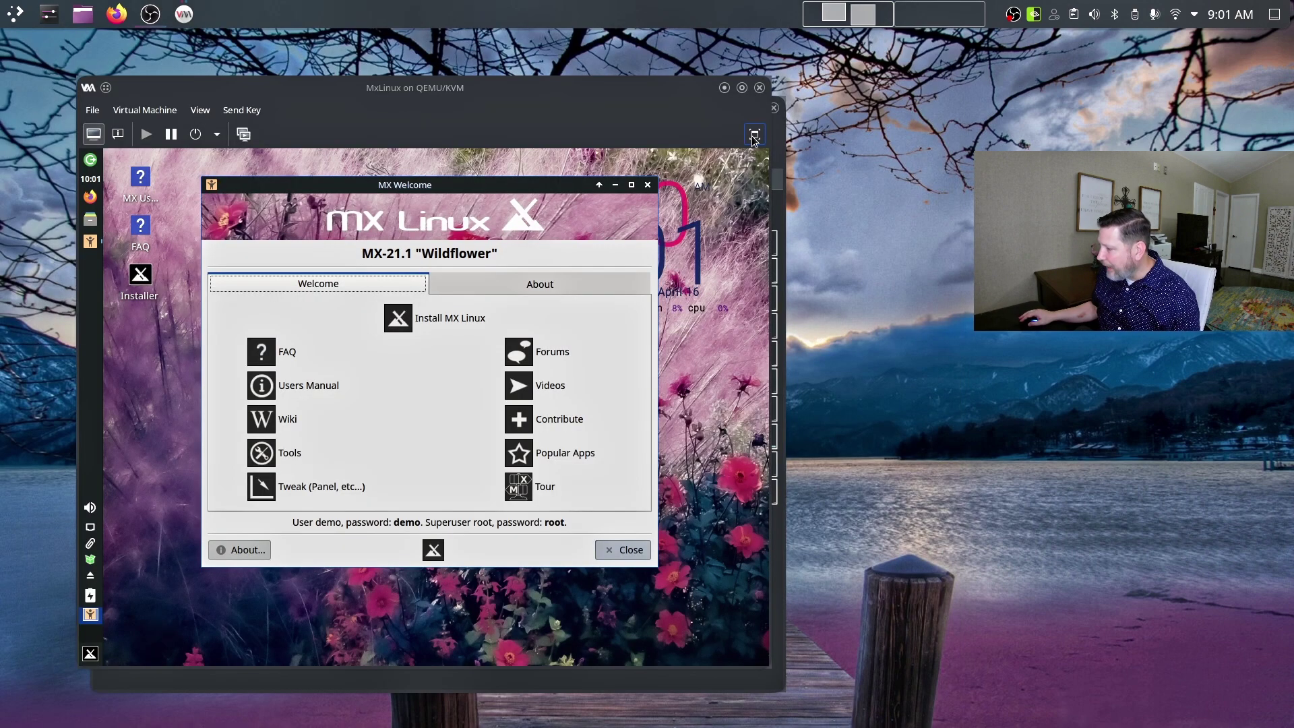
key("Control_R+f")
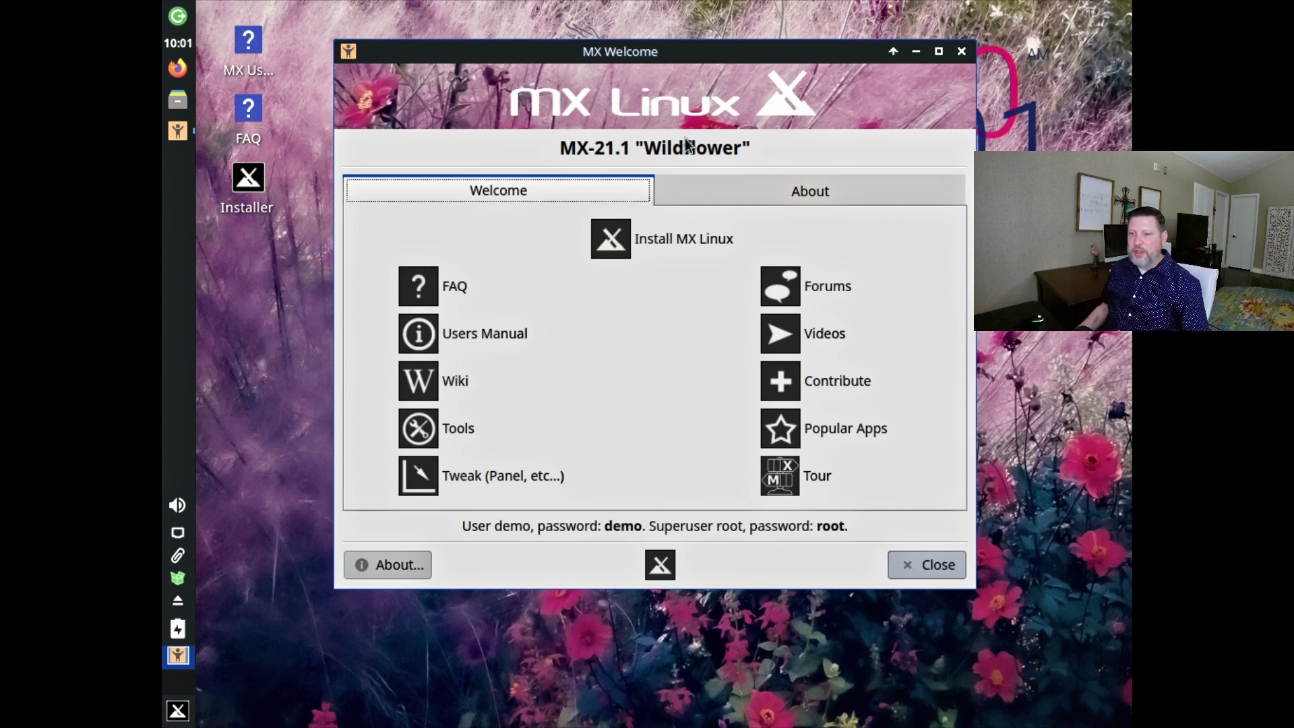
left_click_drag(684, 61, 657, 59)
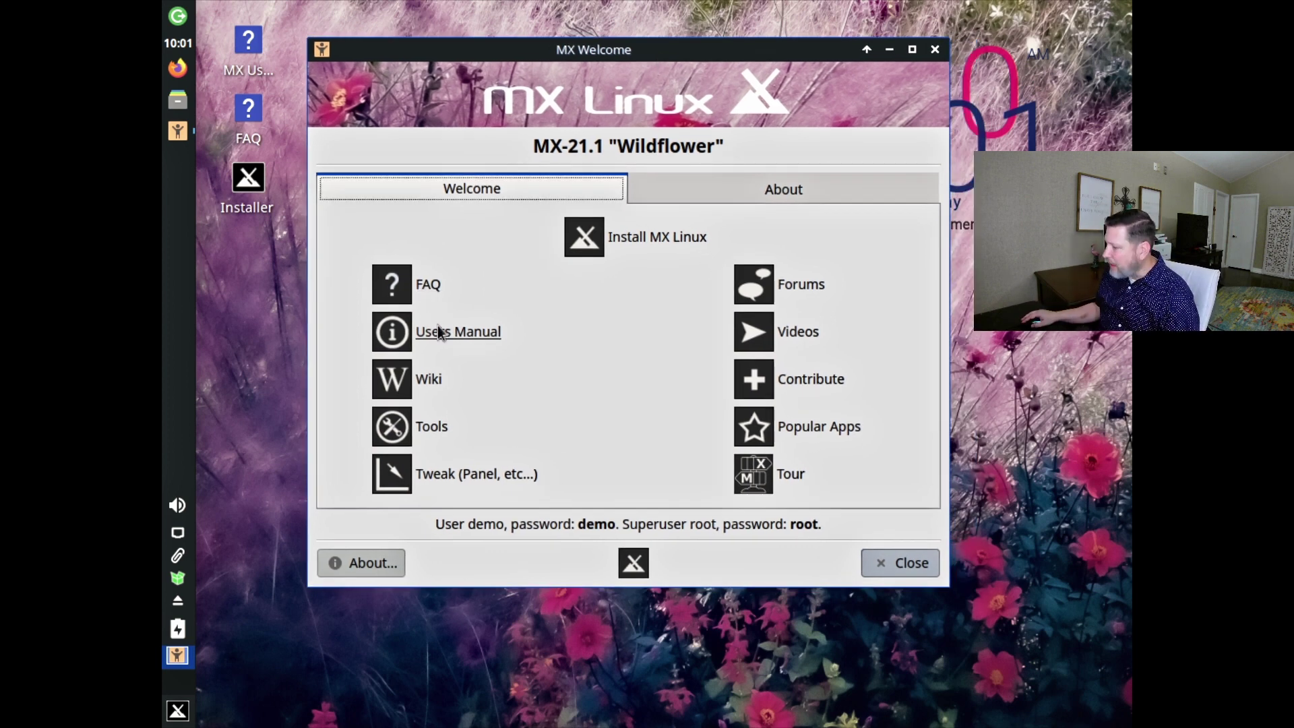
left_click(431, 427)
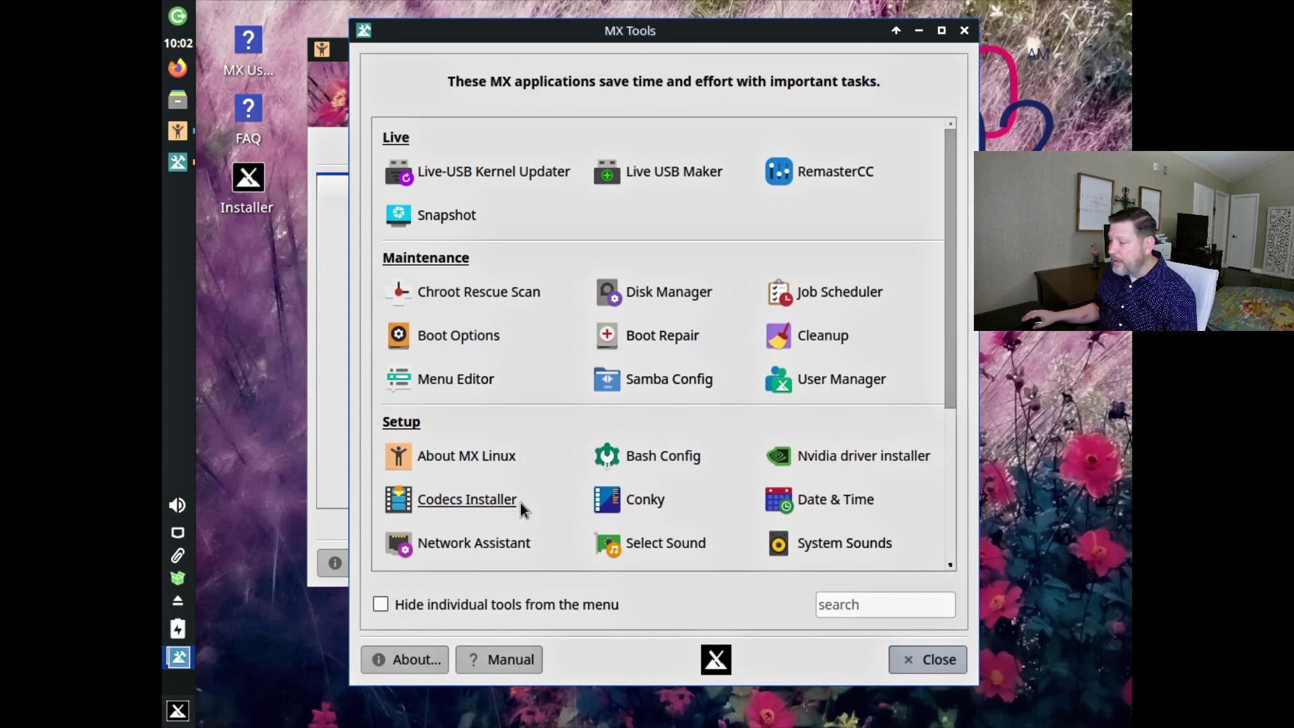
Launch MX Conky, dismiss its data update prompt, and close it.
left_click(662, 493)
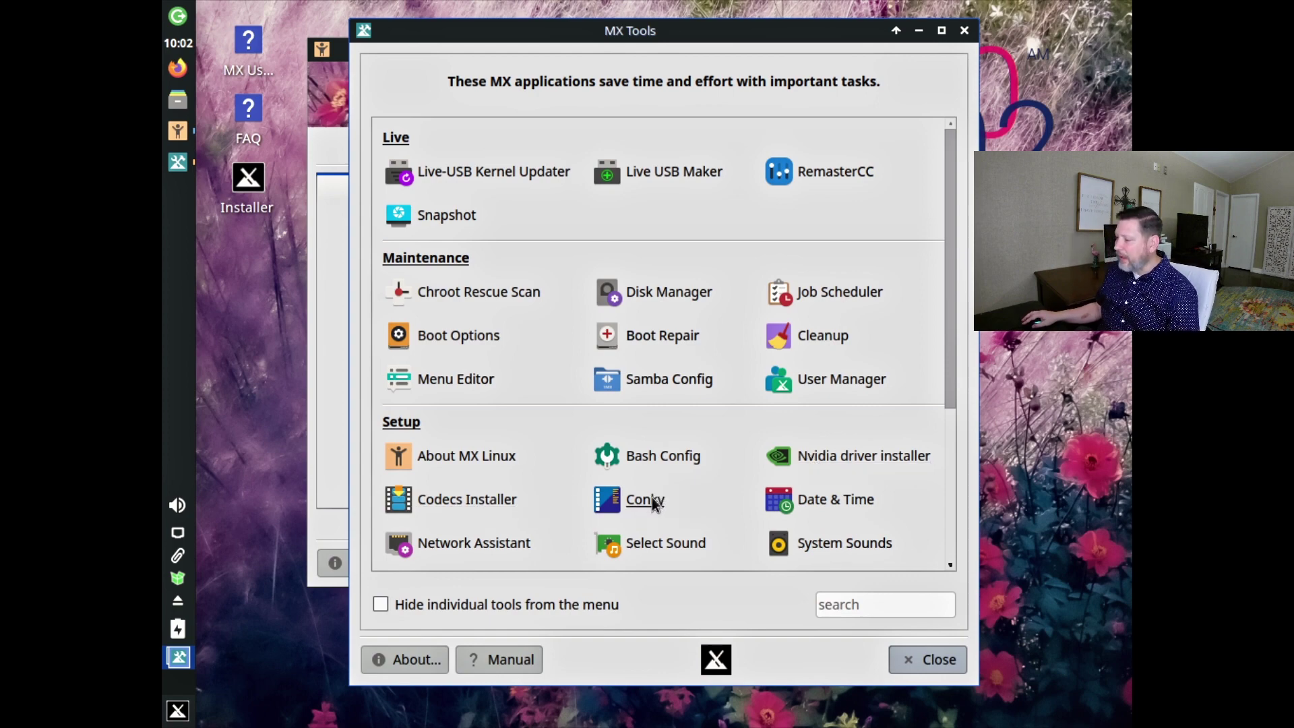
key("Return")
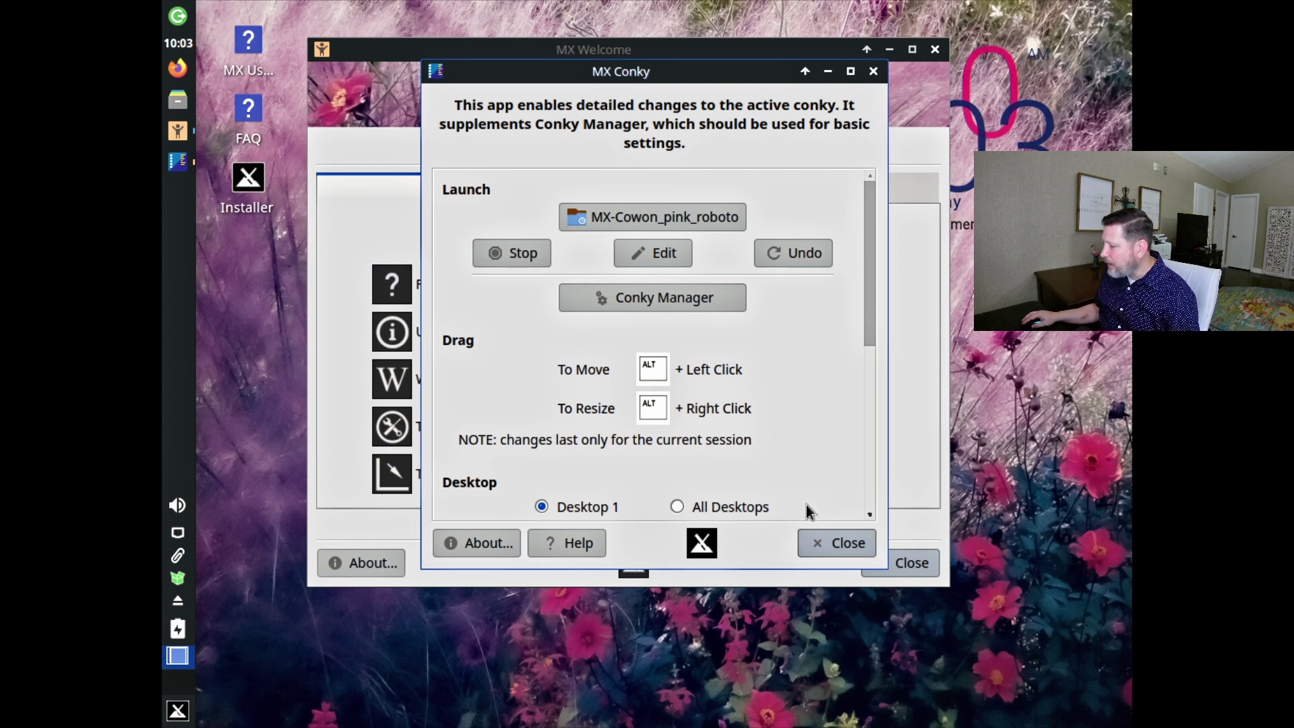
left_click(847, 545)
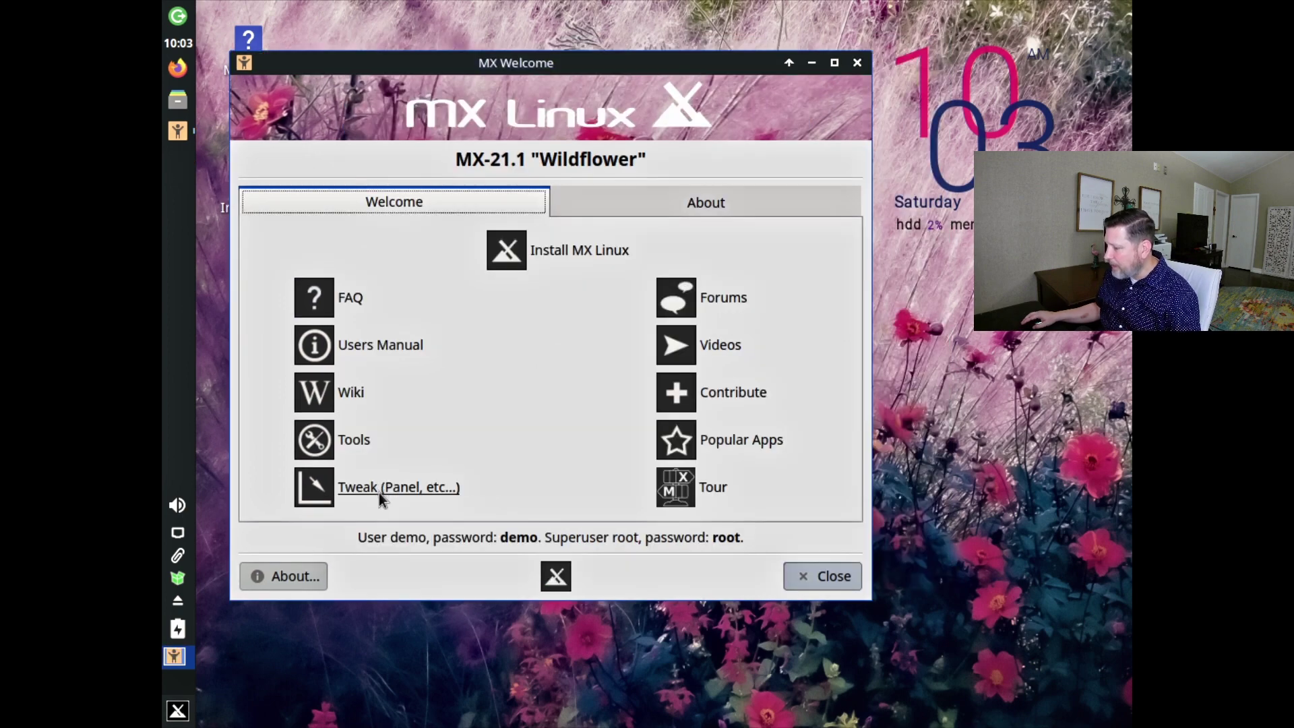
Open MX Tweak, view its Theme, Compositor, Display, Config Options and Misc tabs, then close it.
left_click(379, 492)
left_click(337, 110)
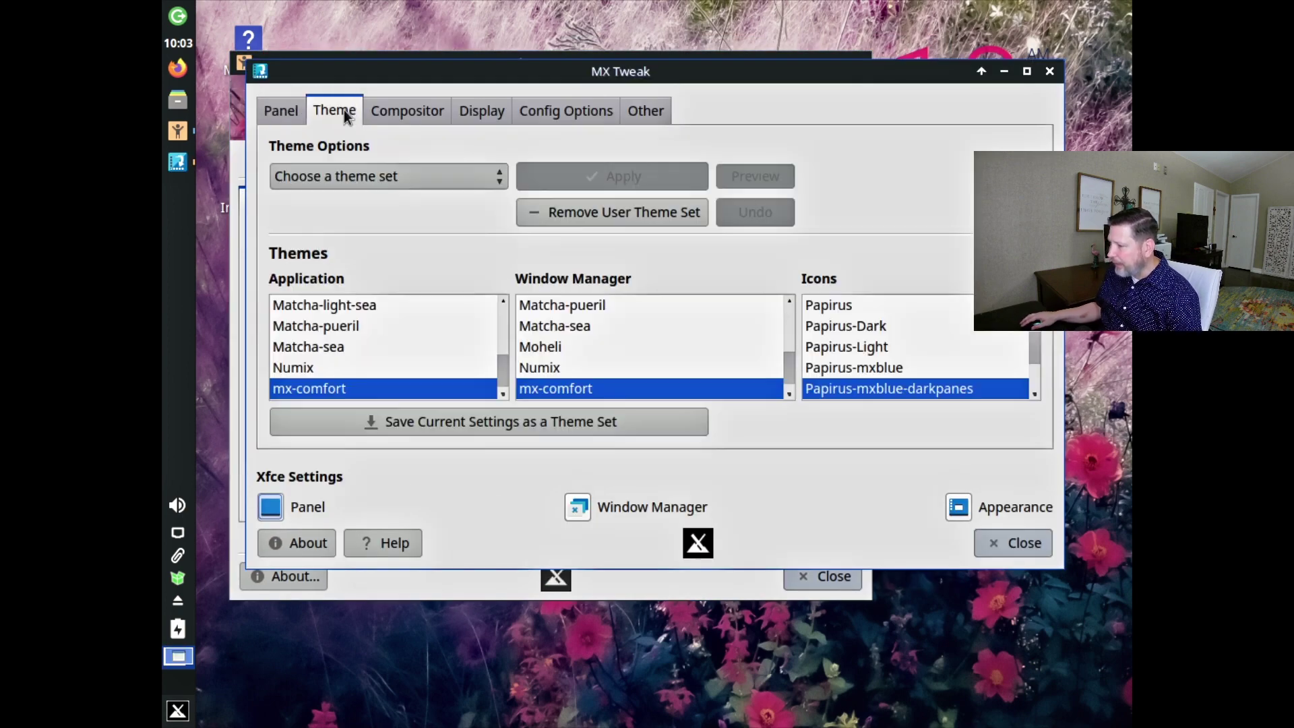
left_click(387, 105)
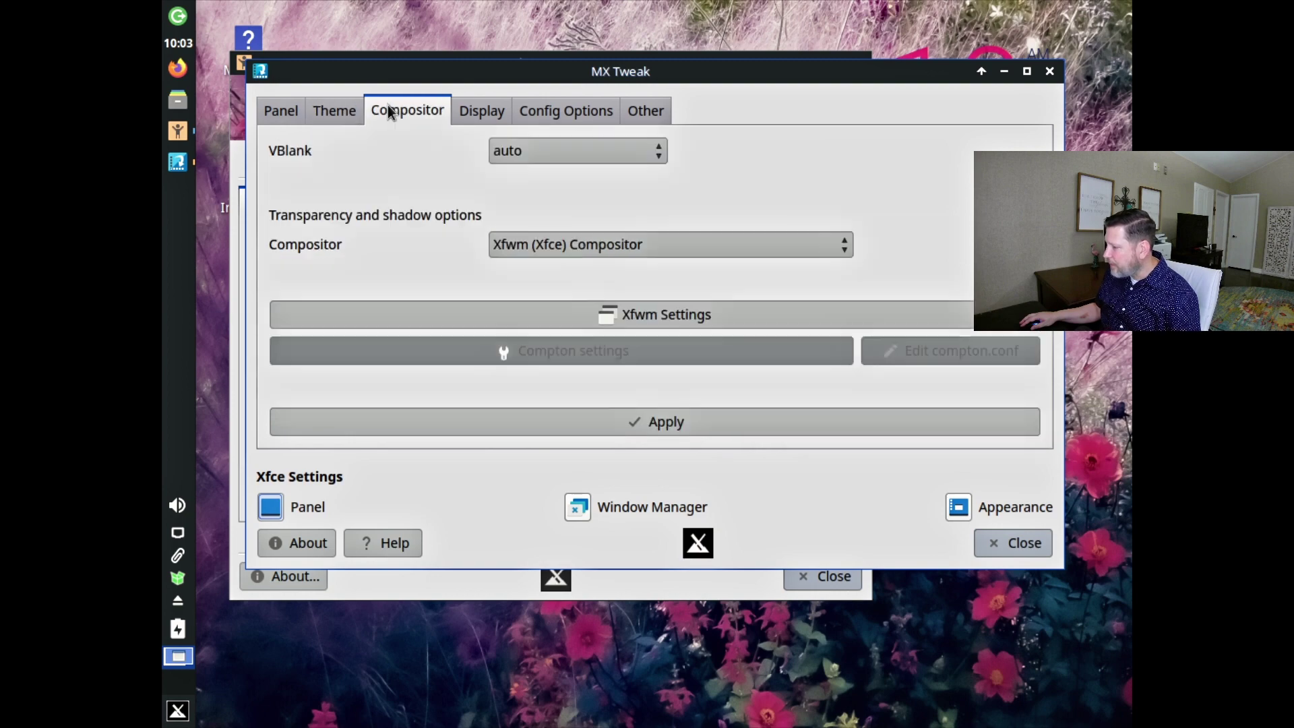
left_click(472, 109)
left_click(613, 109)
left_click(652, 113)
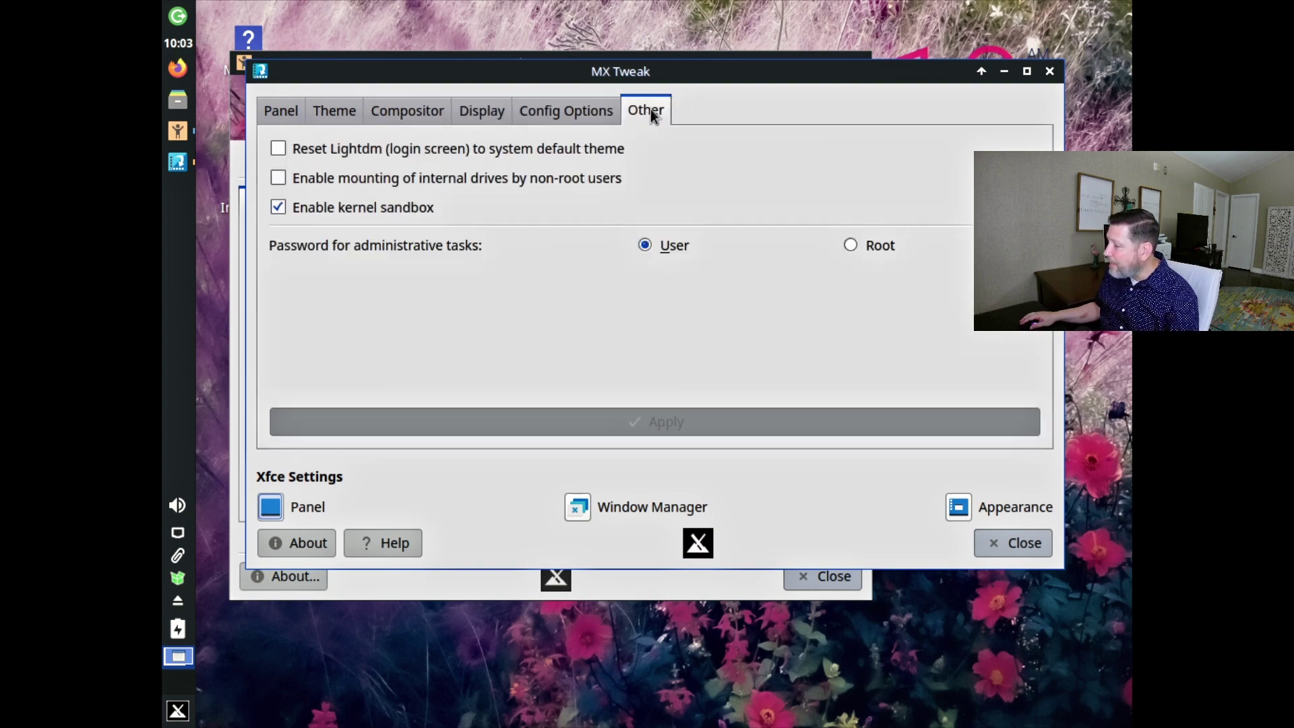
left_click(1049, 71)
left_click_drag(620, 63, 666, 58)
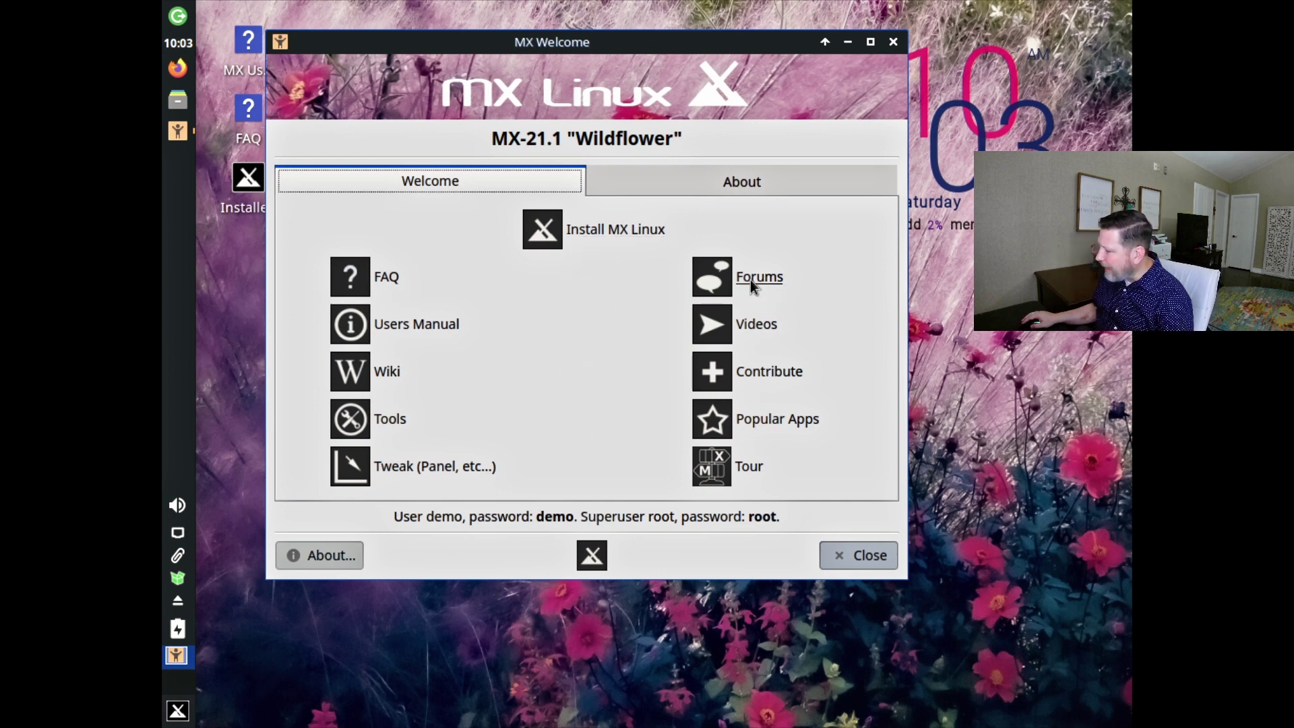
left_click(752, 322)
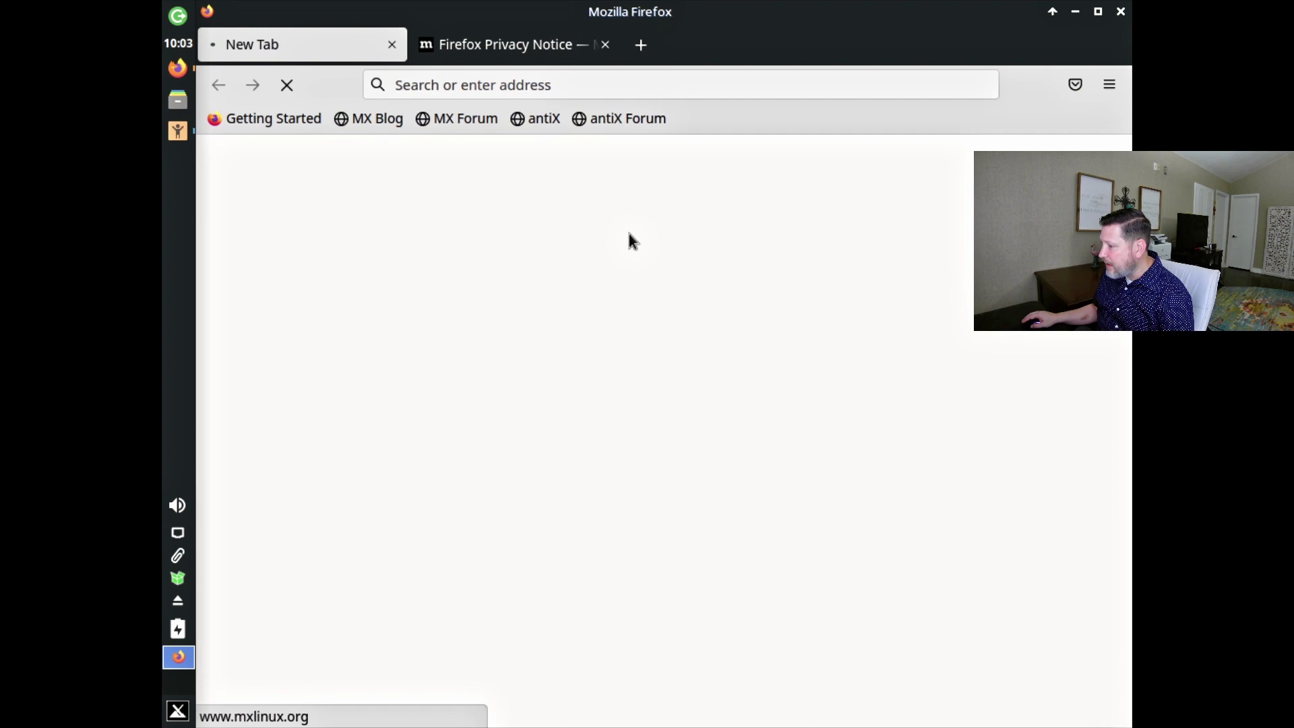
scroll(694, 408, "down", 3)
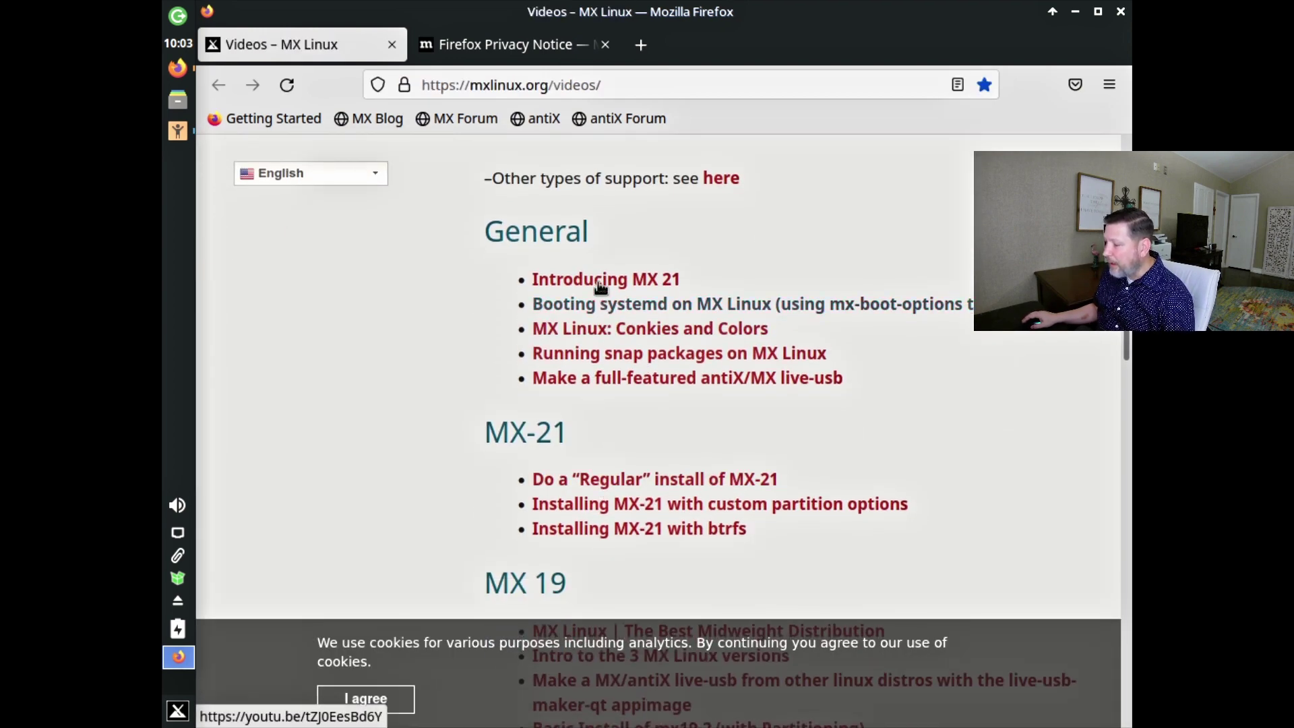
left_click(1120, 12)
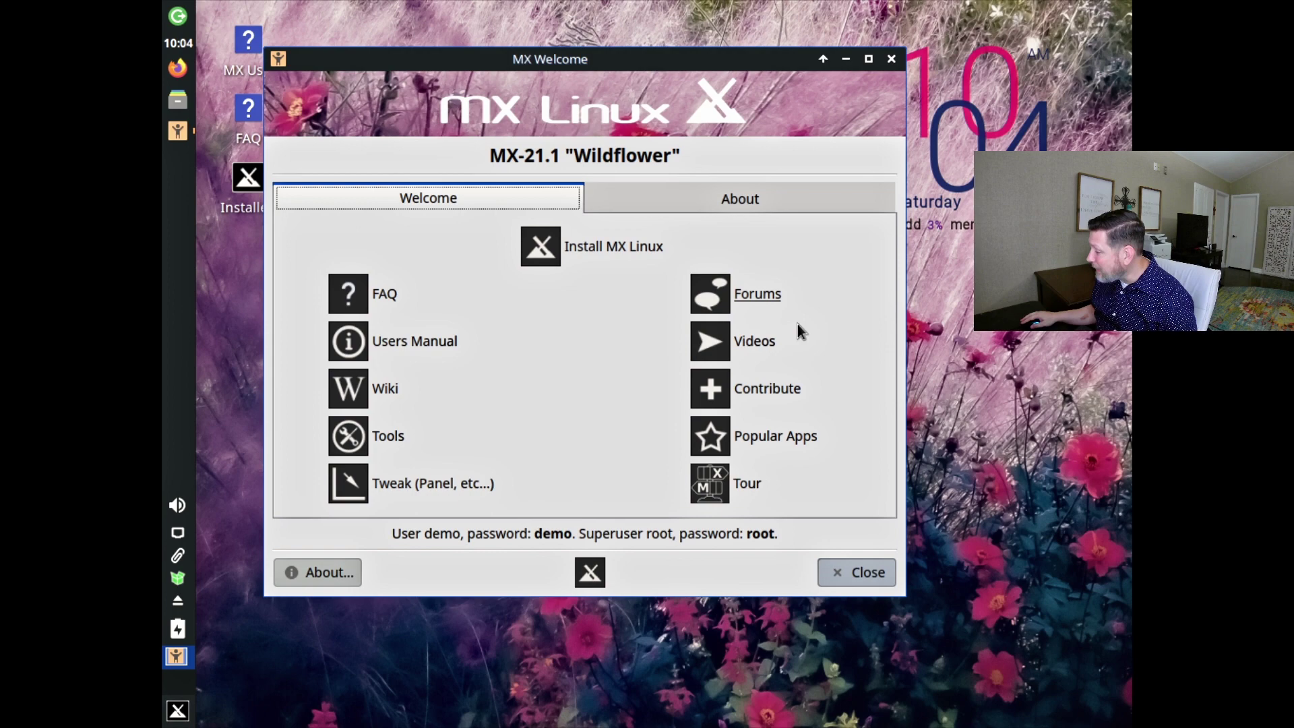
Start the MX Tour and step through its pages from Panel to Timeshift.
left_click(742, 481)
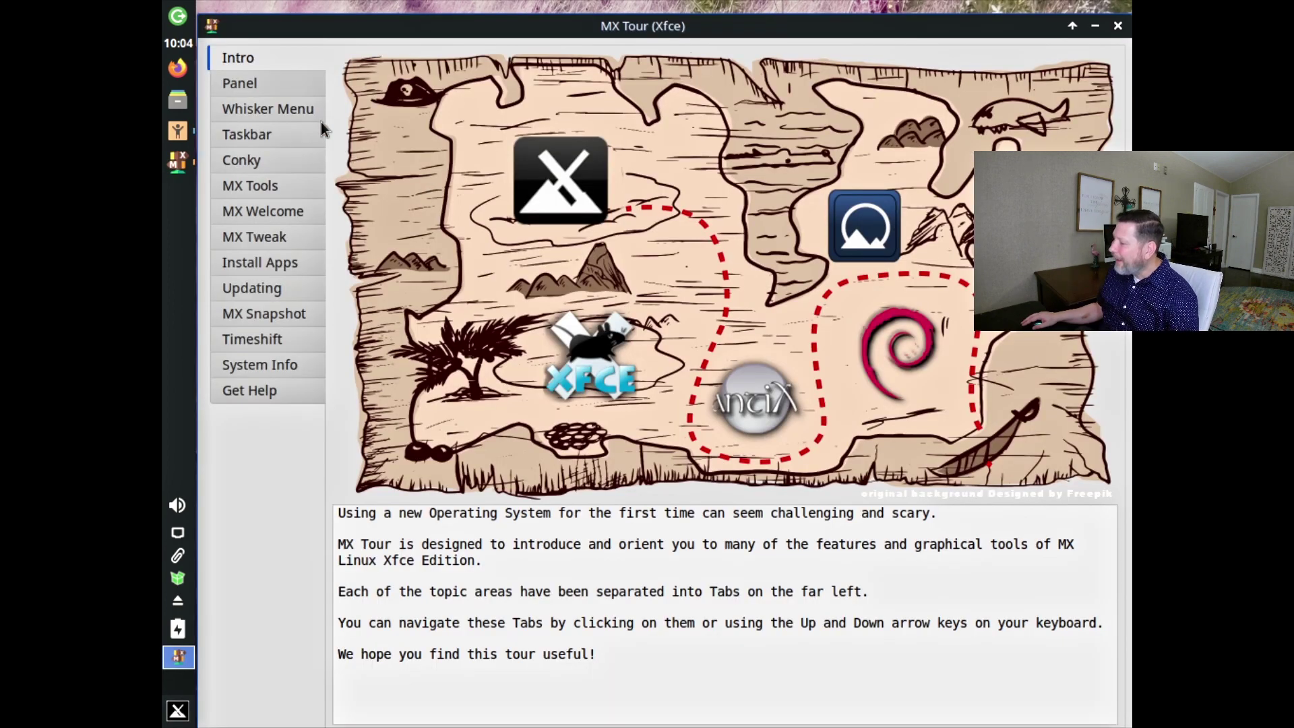
left_click(252, 83)
left_click(249, 109)
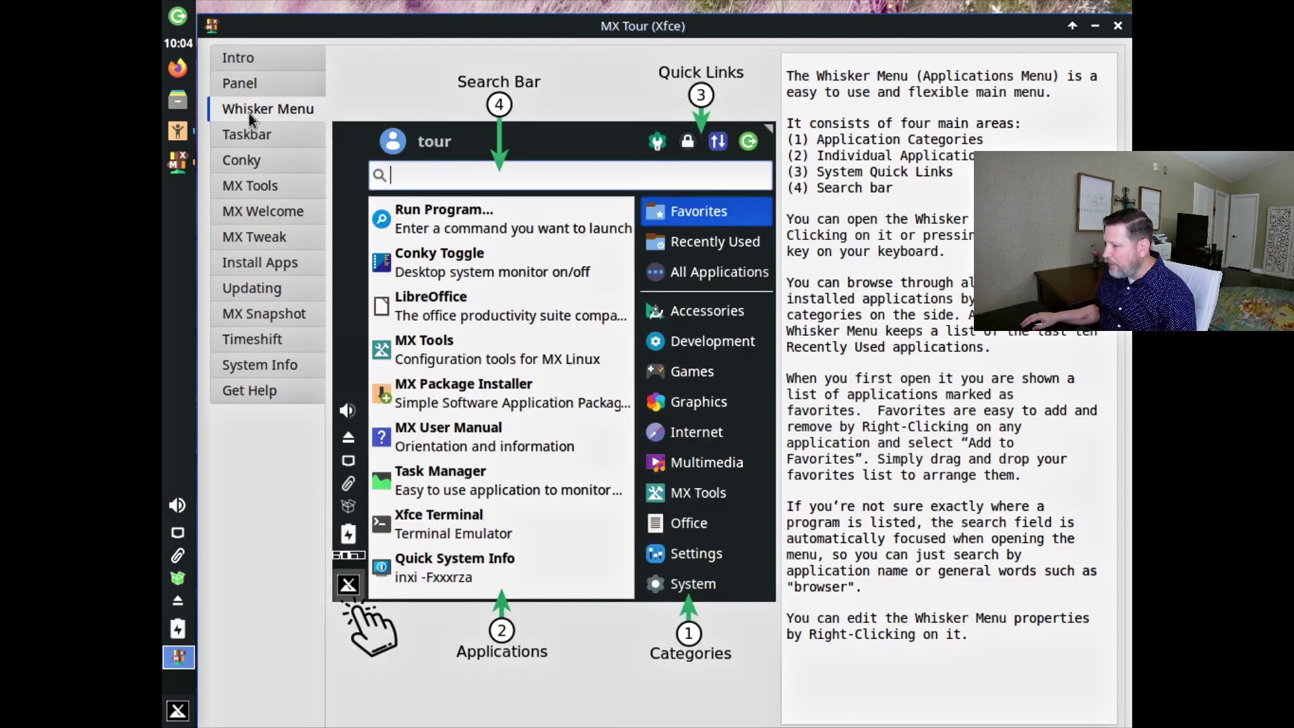
left_click(250, 144)
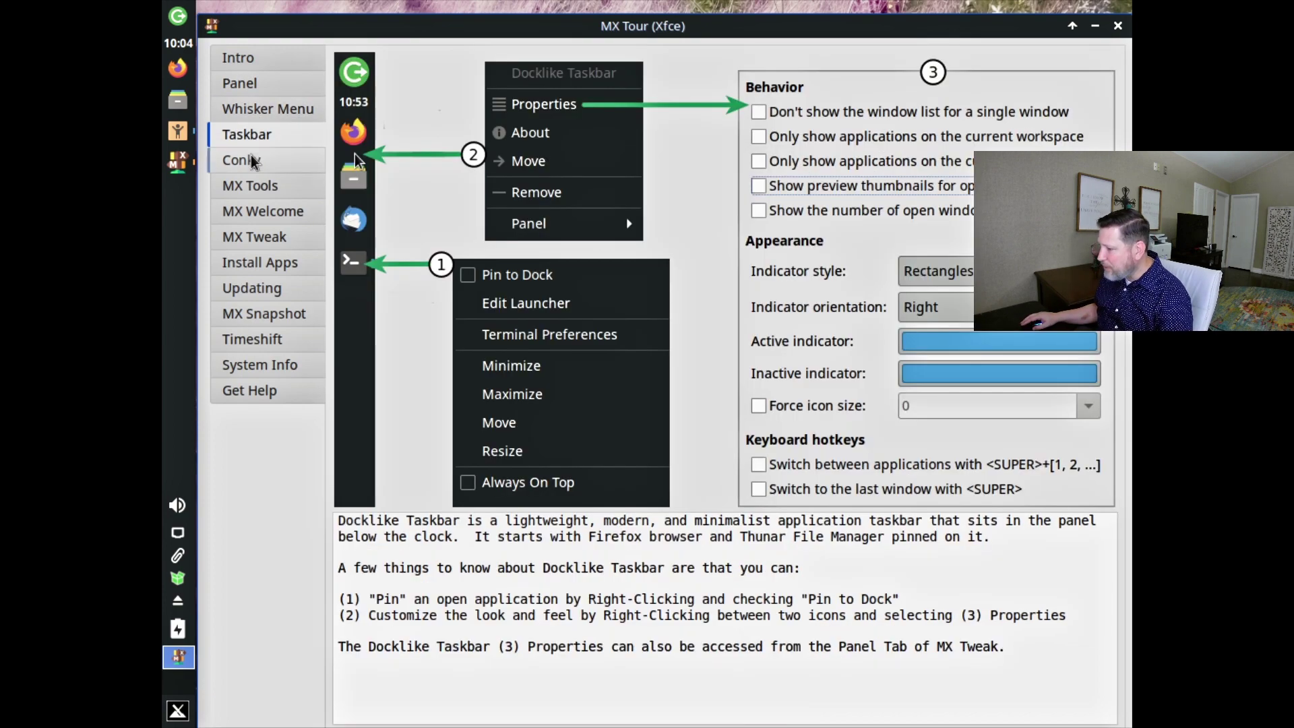
left_click(253, 162)
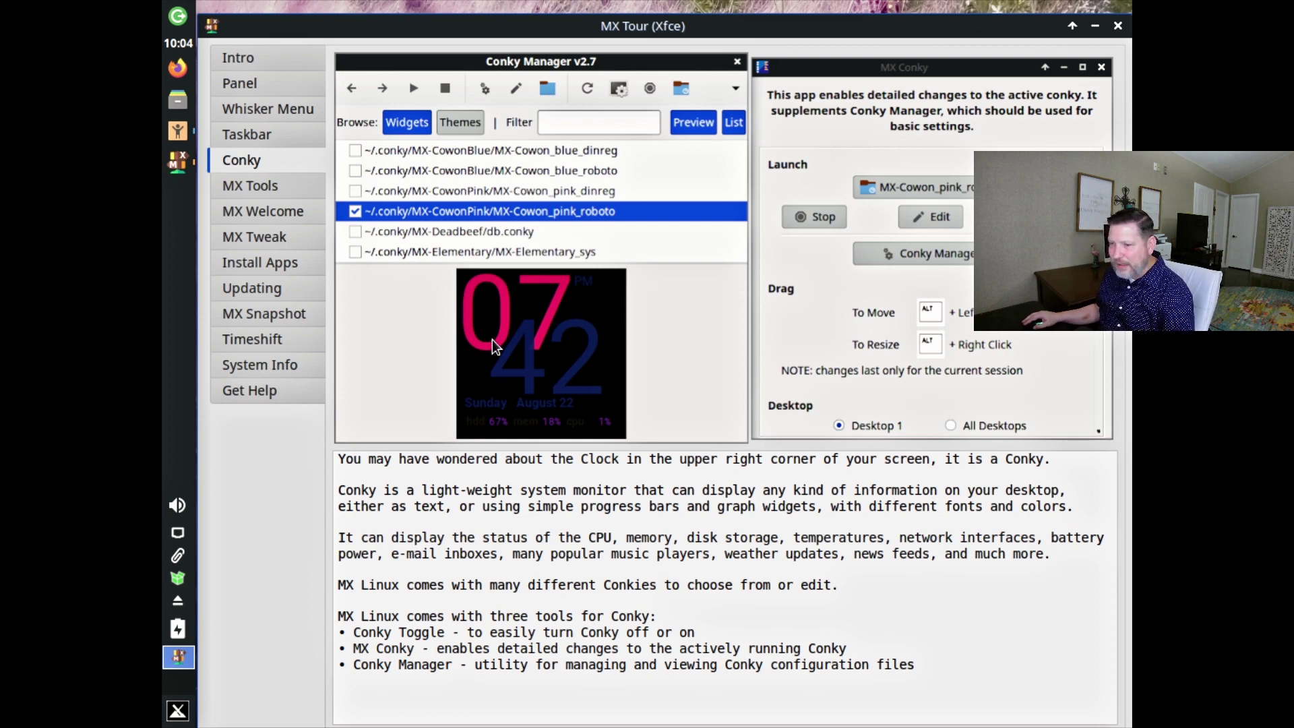
left_click(245, 189)
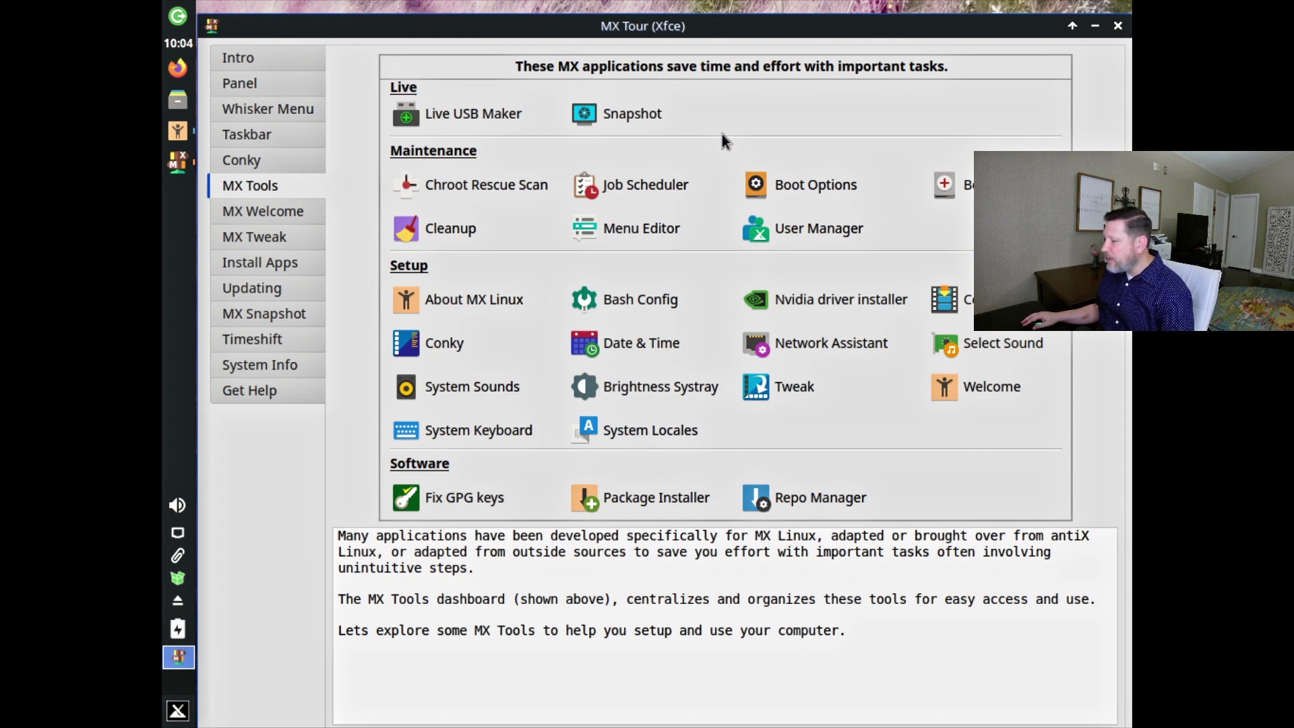
left_click(267, 211)
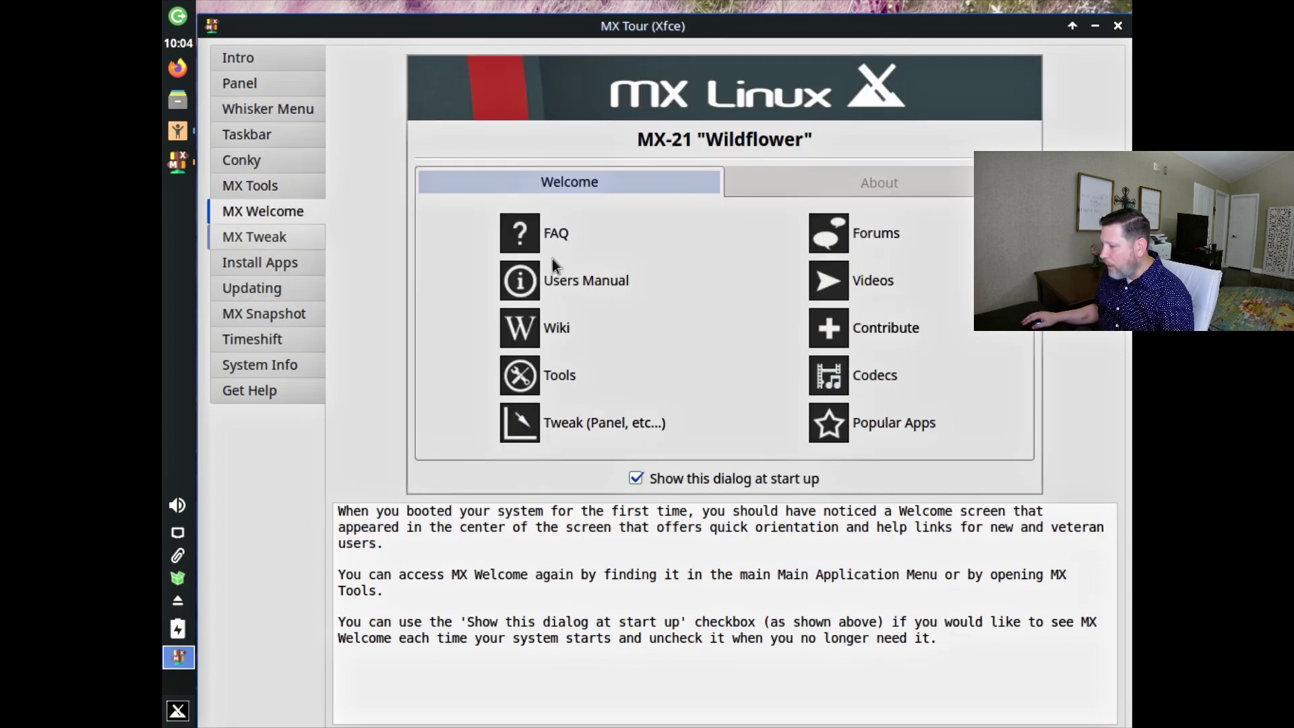
left_click(262, 266)
left_click(294, 288)
left_click(257, 337)
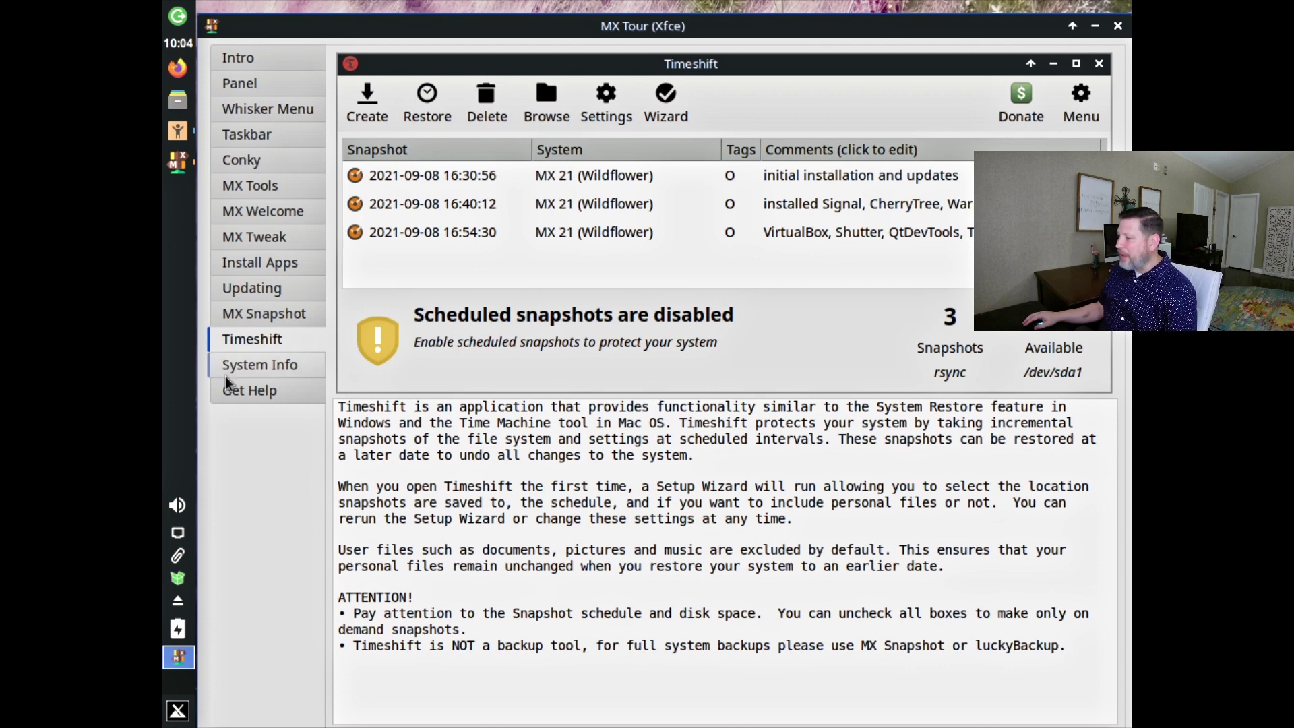
Show the tour's System Info and Get Help pages, then close MX Tour.
left_click(244, 374)
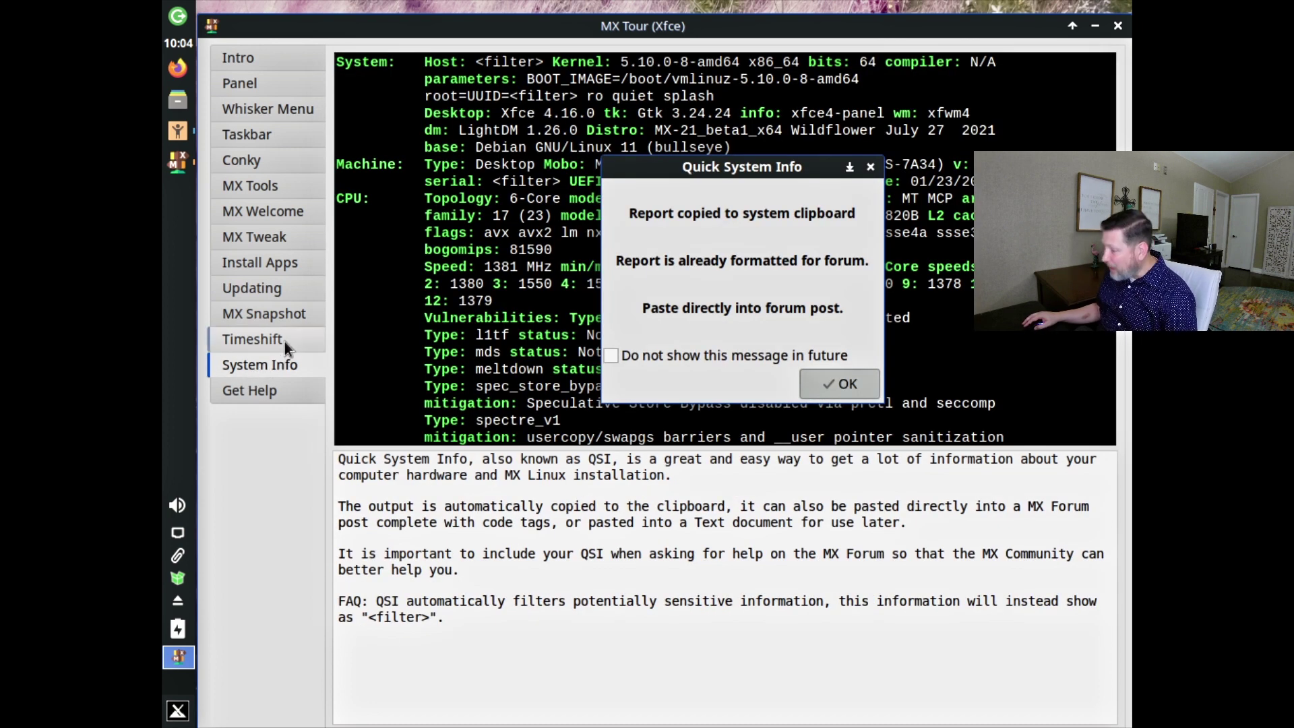
left_click(274, 385)
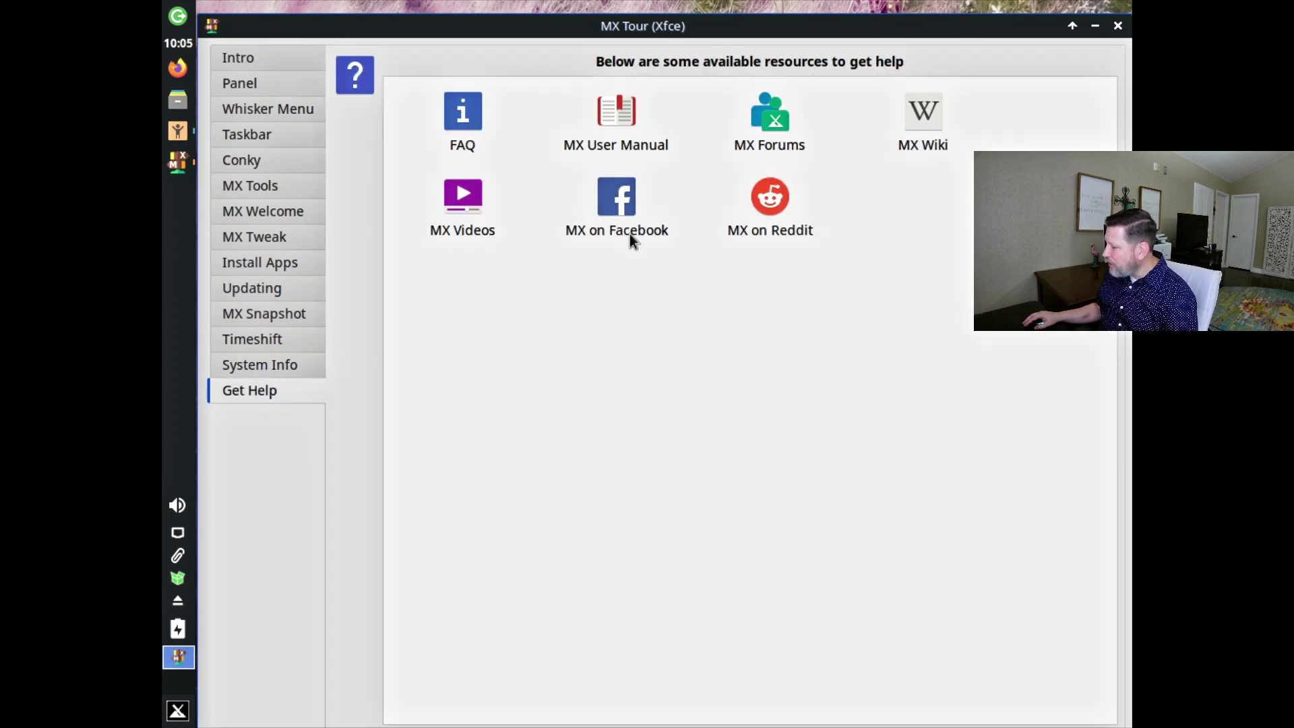
left_click(1117, 25)
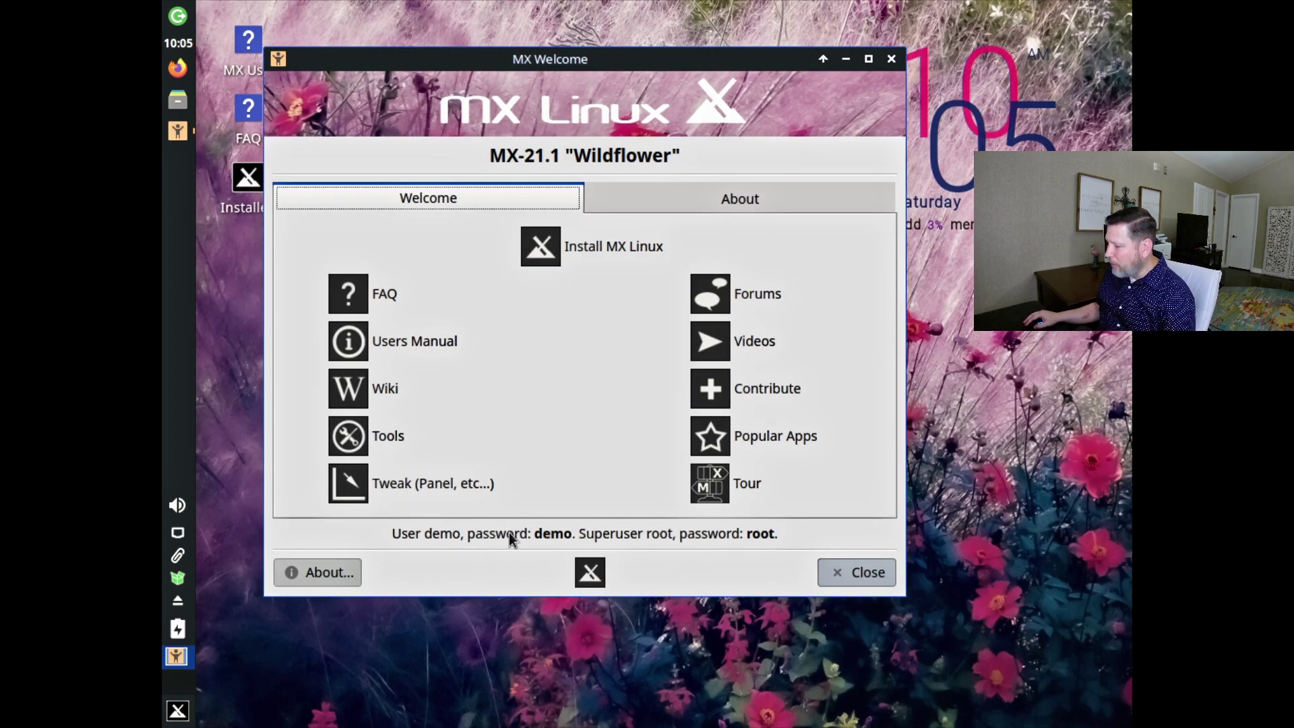
Launch MX Cleanup from MX Tools with the administrator password, then close it without changes.
left_click(377, 435)
left_click(633, 499)
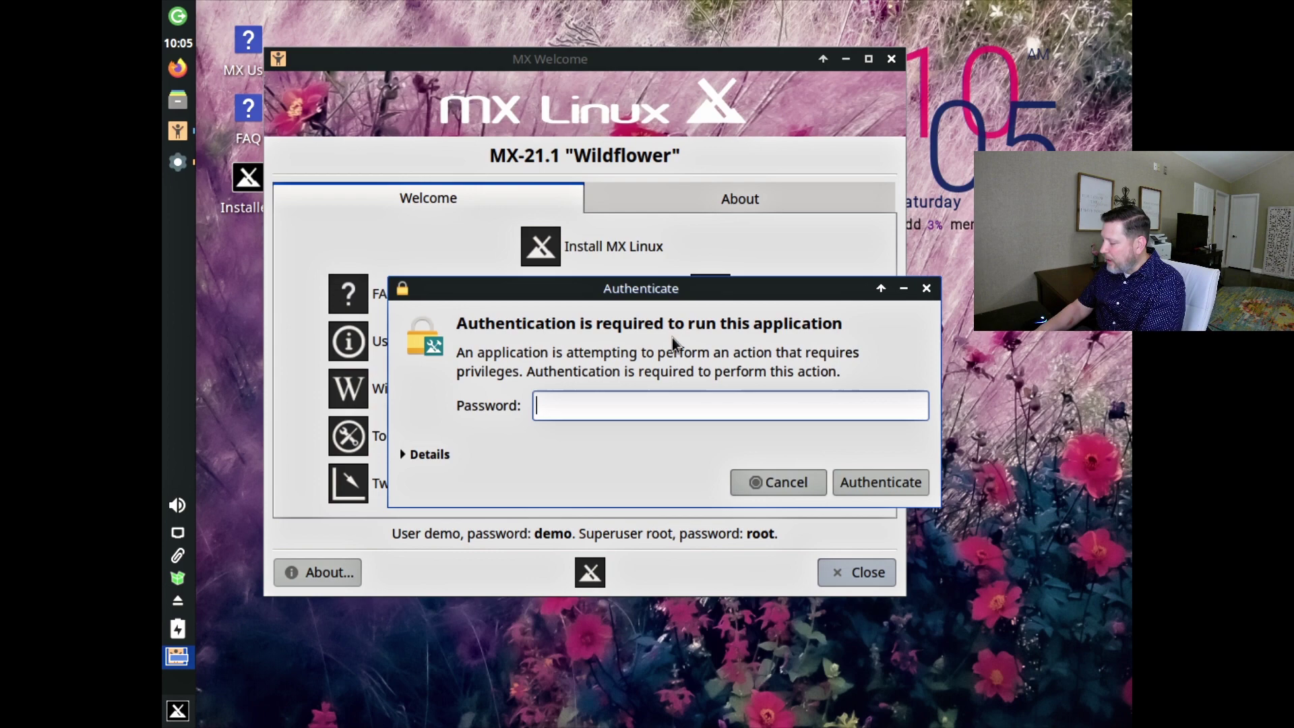
type("demo")
key("Return")
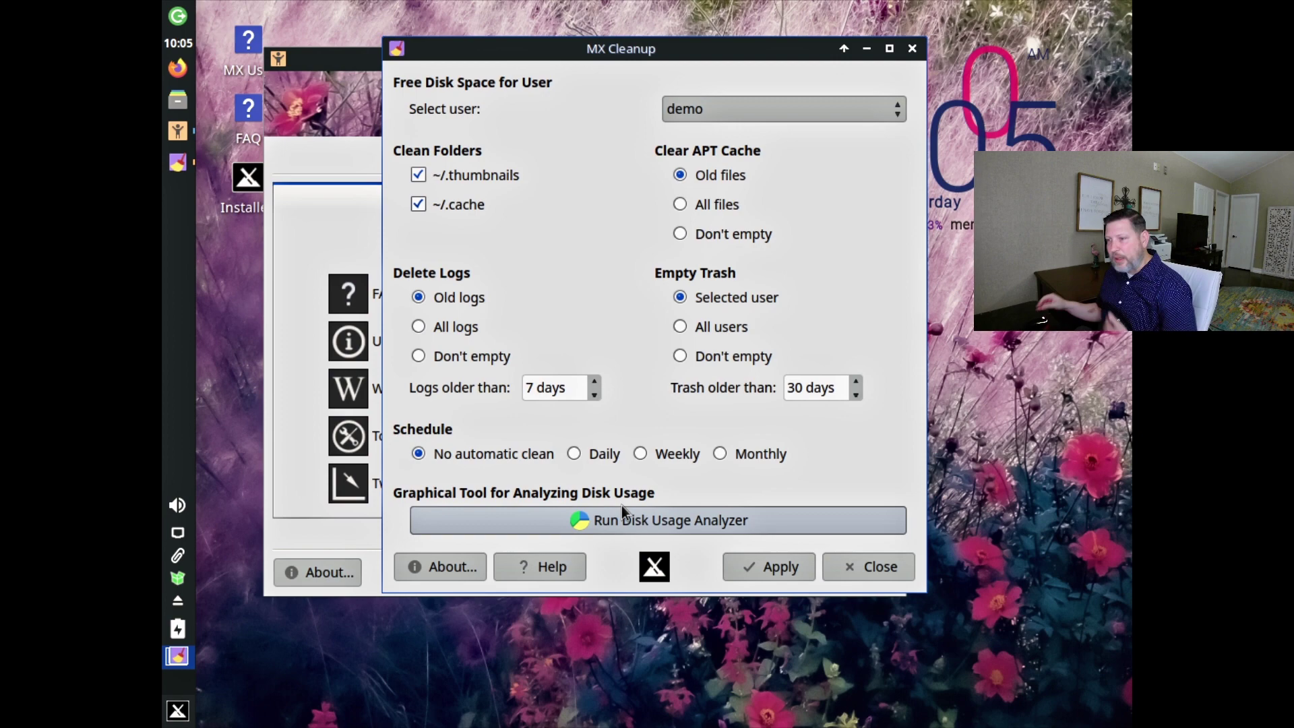
left_click(842, 559)
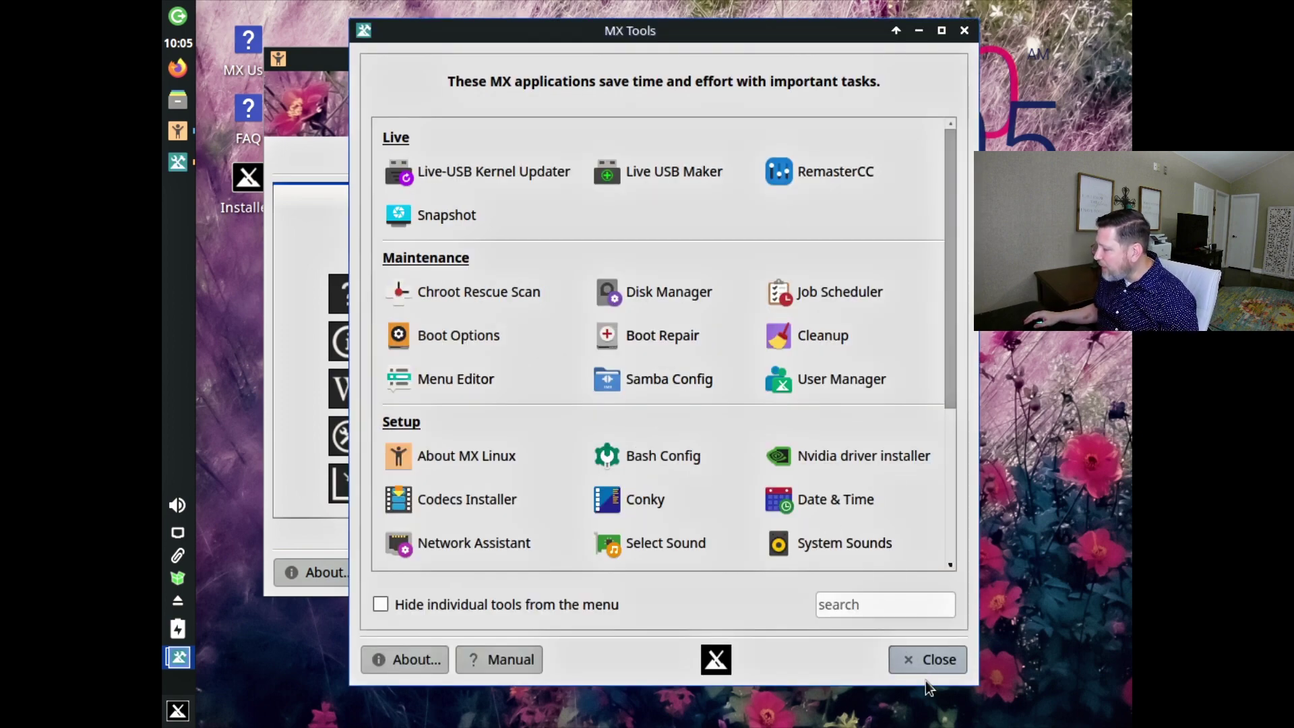
Close the disk usage window and MX Tools, then view MX Welcome's About tab and return to Welcome.
left_click_drag(948, 384, 937, 490)
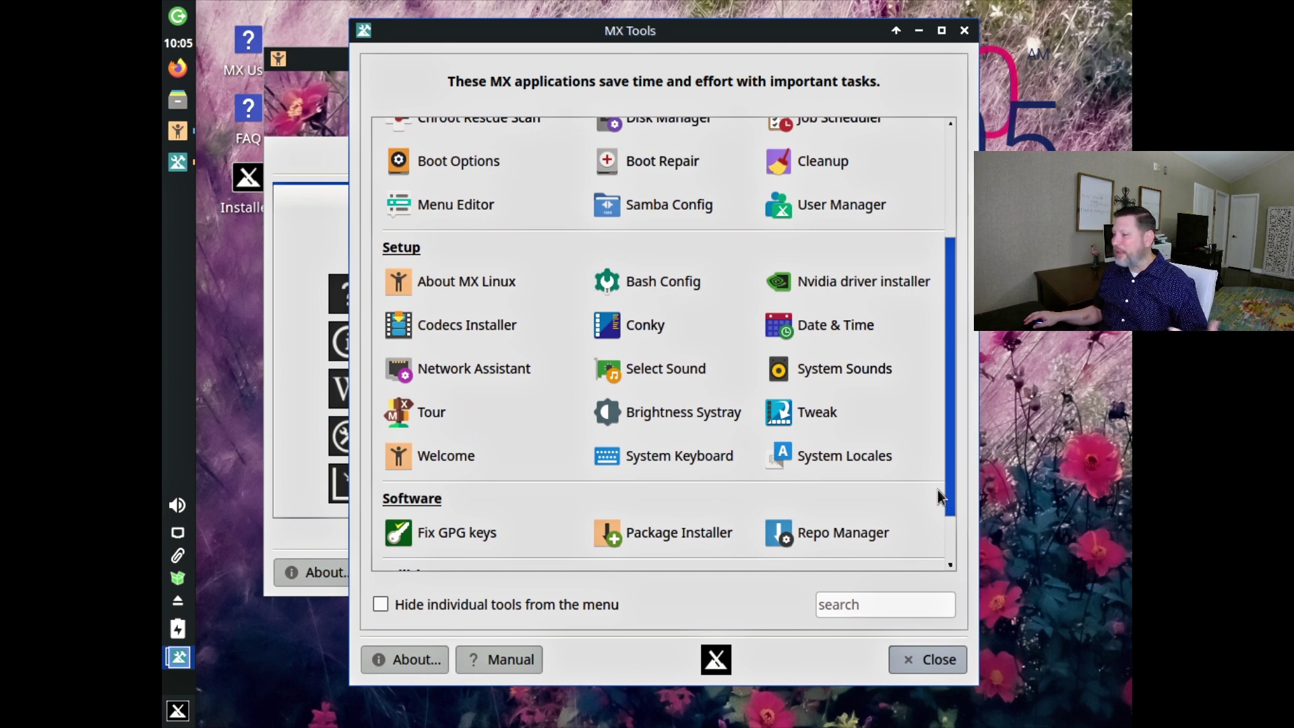
left_click_drag(937, 490, 928, 527)
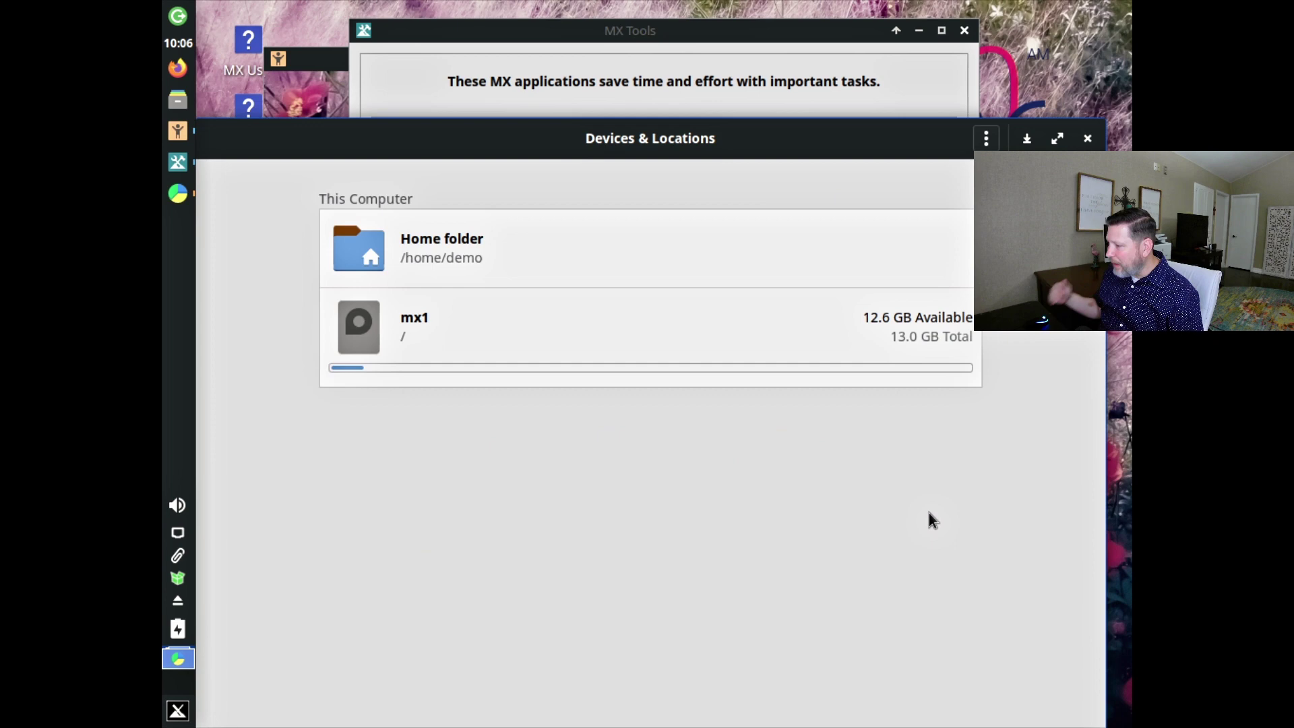
left_click(1087, 139)
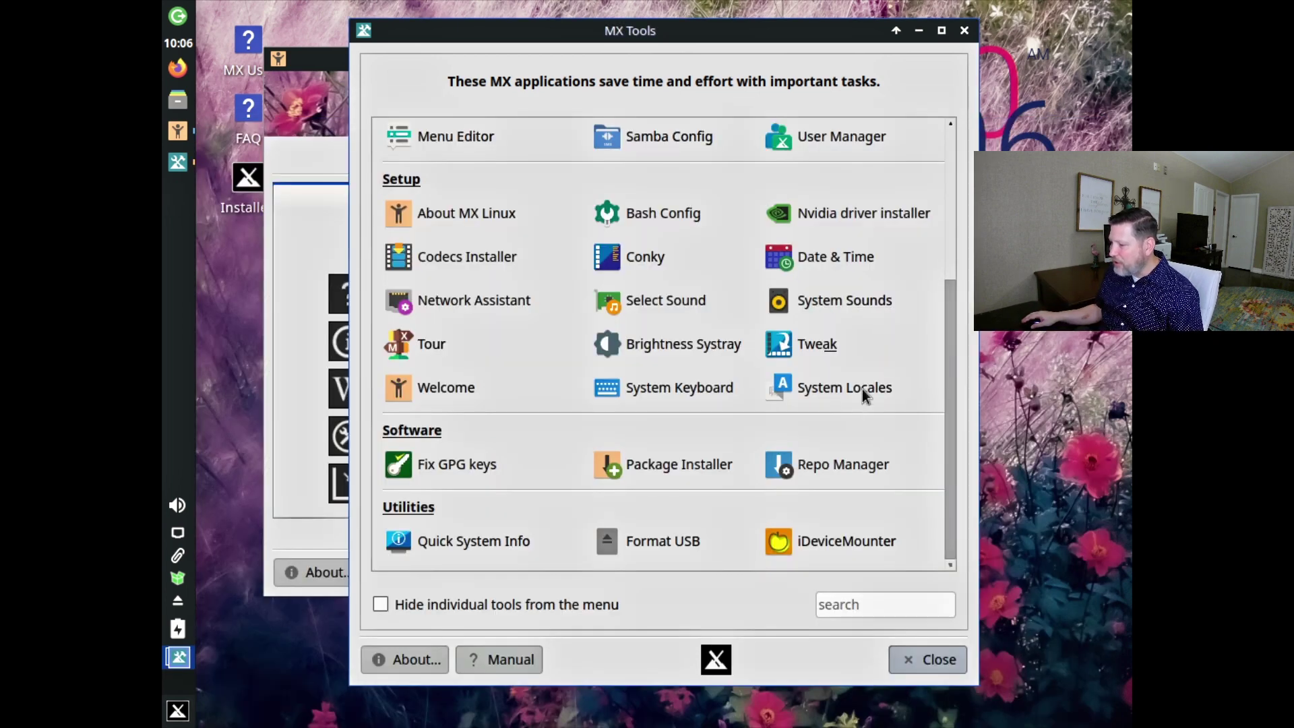
key("Escape")
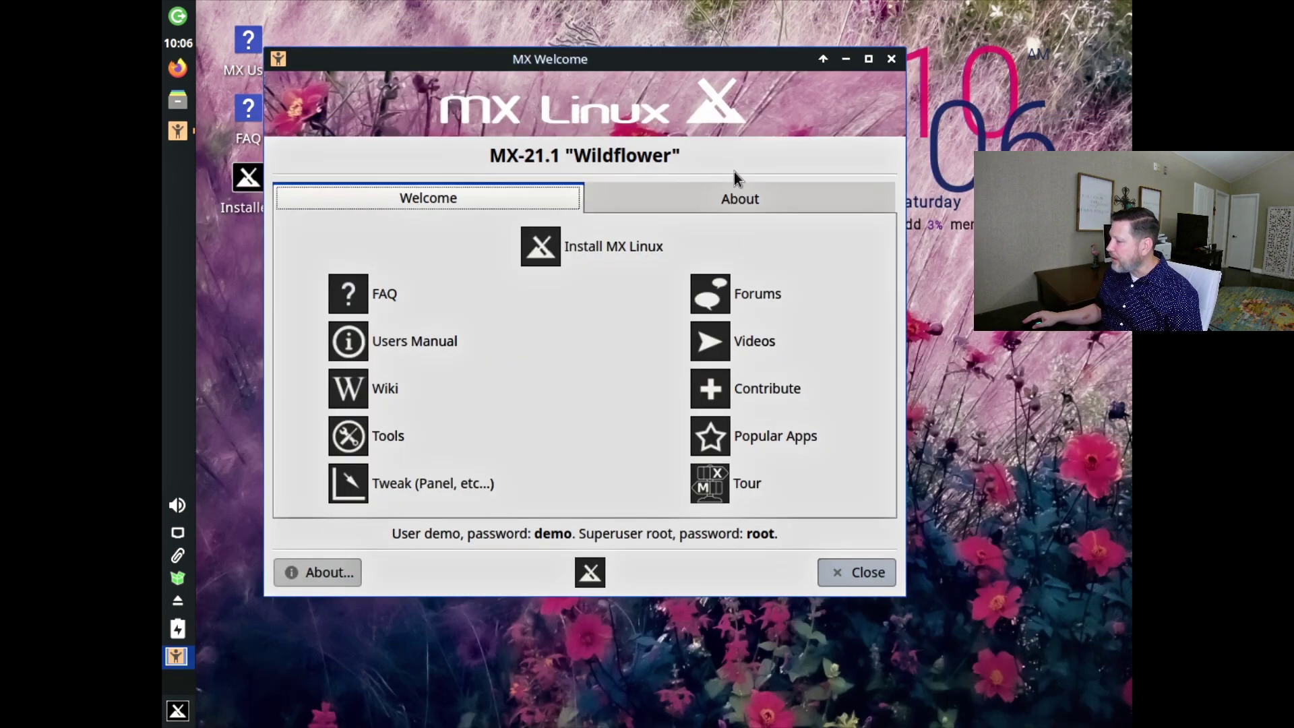
left_click(732, 211)
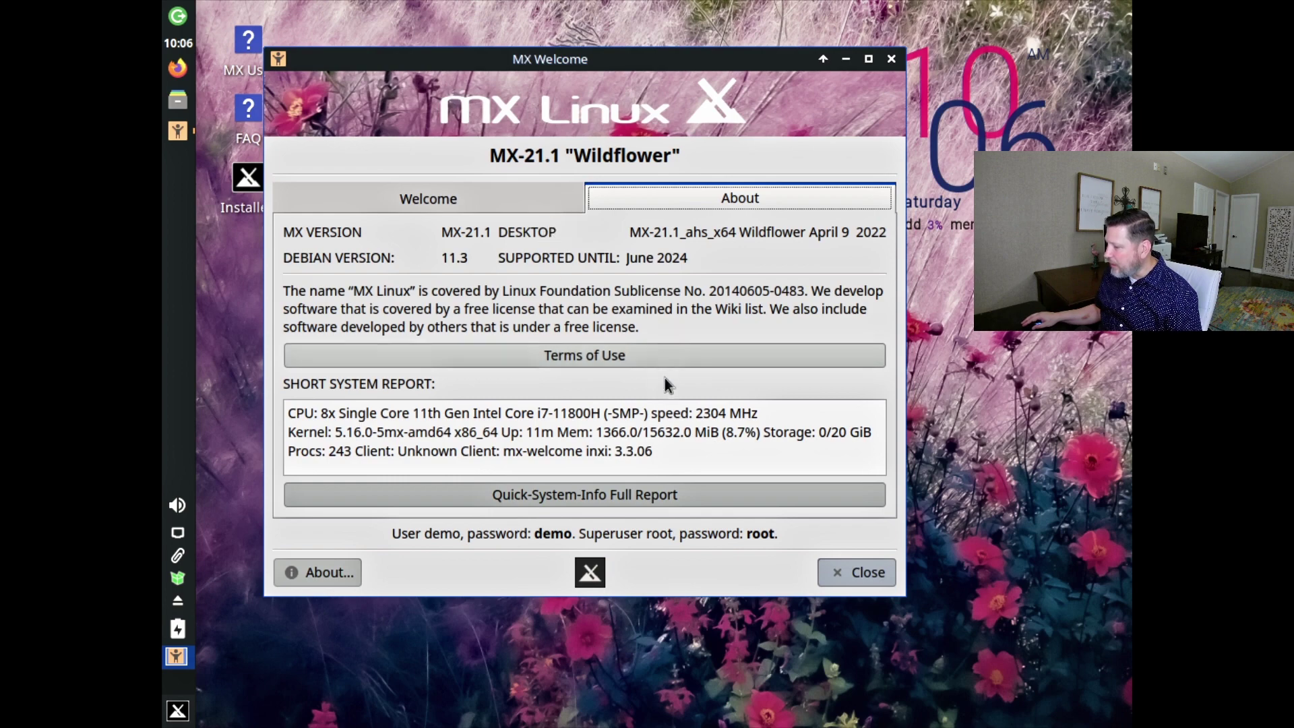
key("Left")
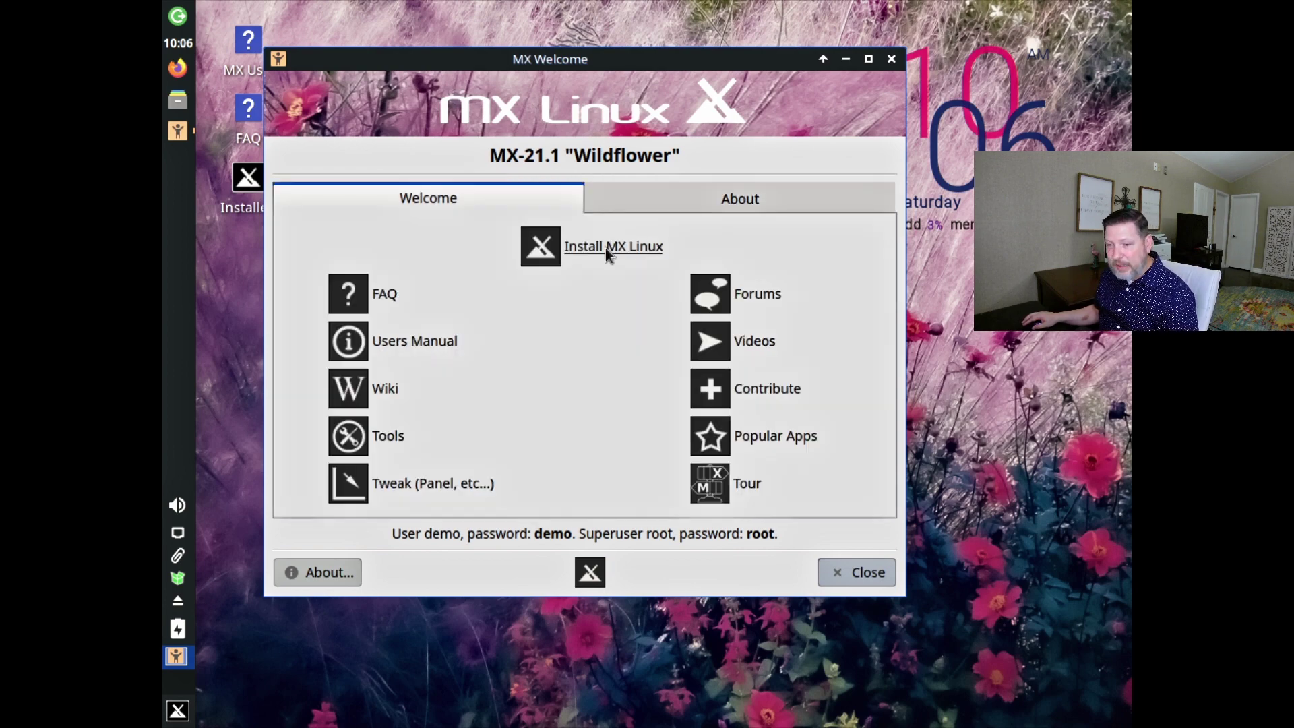
Launch the MX Linux Installer, read its Help pane, and proceed with a regular install on the whole vda disk.
left_click(606, 248)
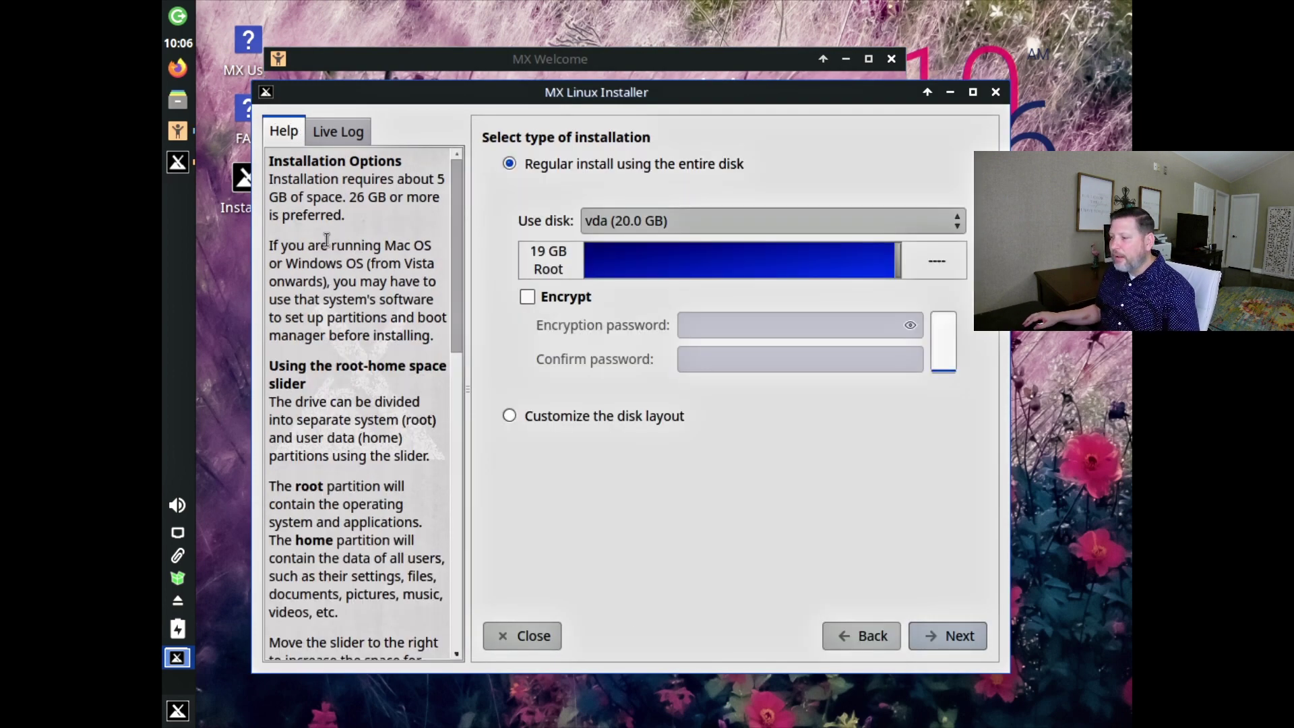
scroll(352, 280, "down", 6)
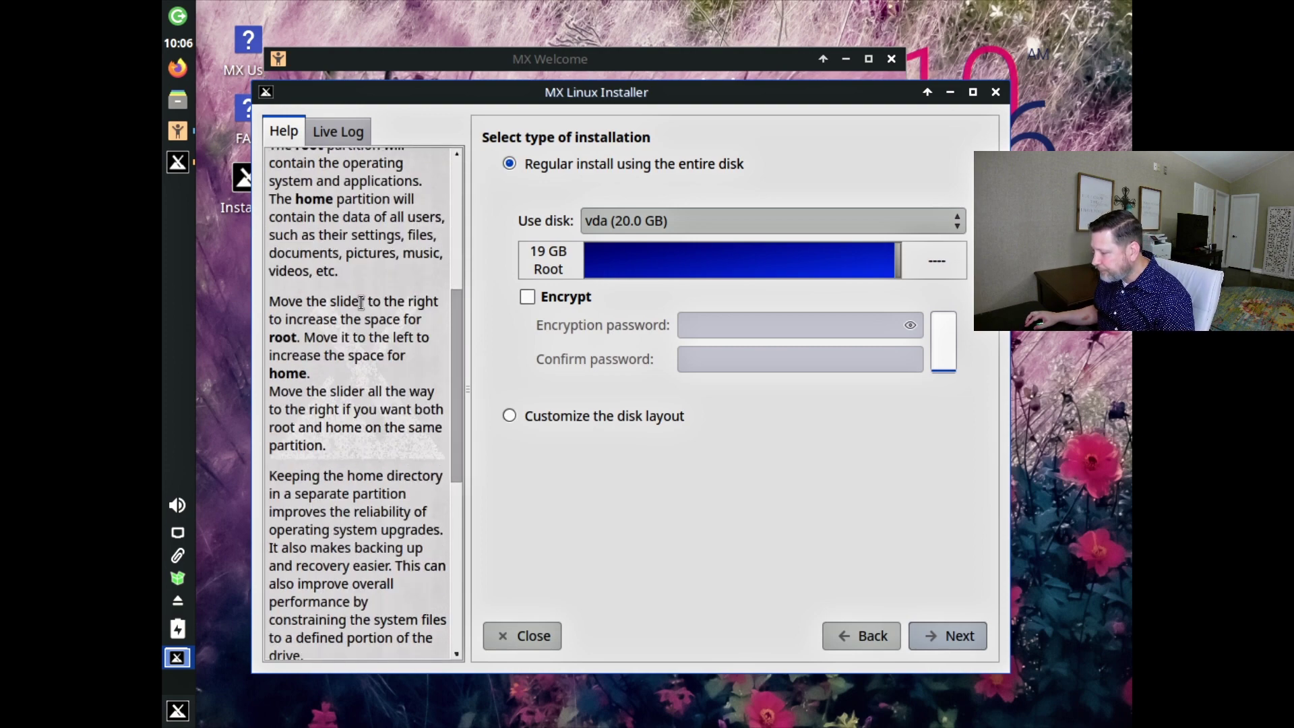
scroll(361, 303, "down", 5)
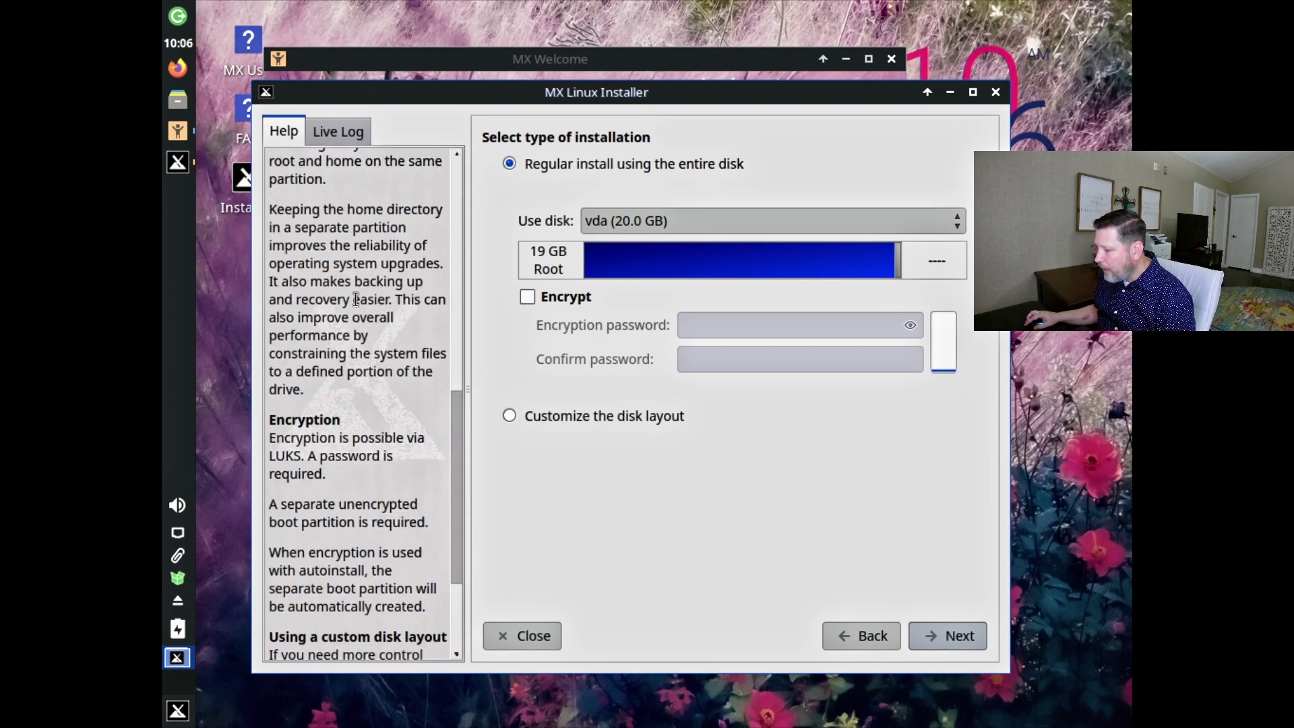
scroll(356, 299, "up", 11)
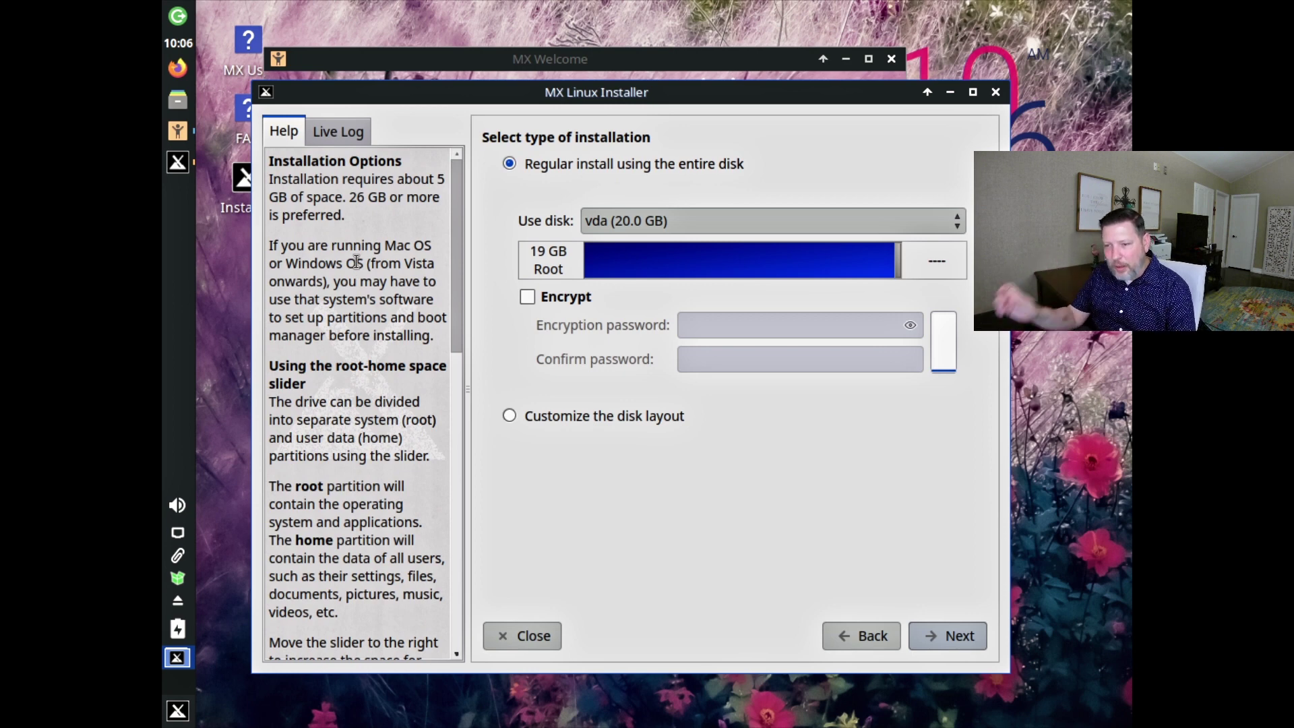
left_click_drag(382, 88, 370, 78)
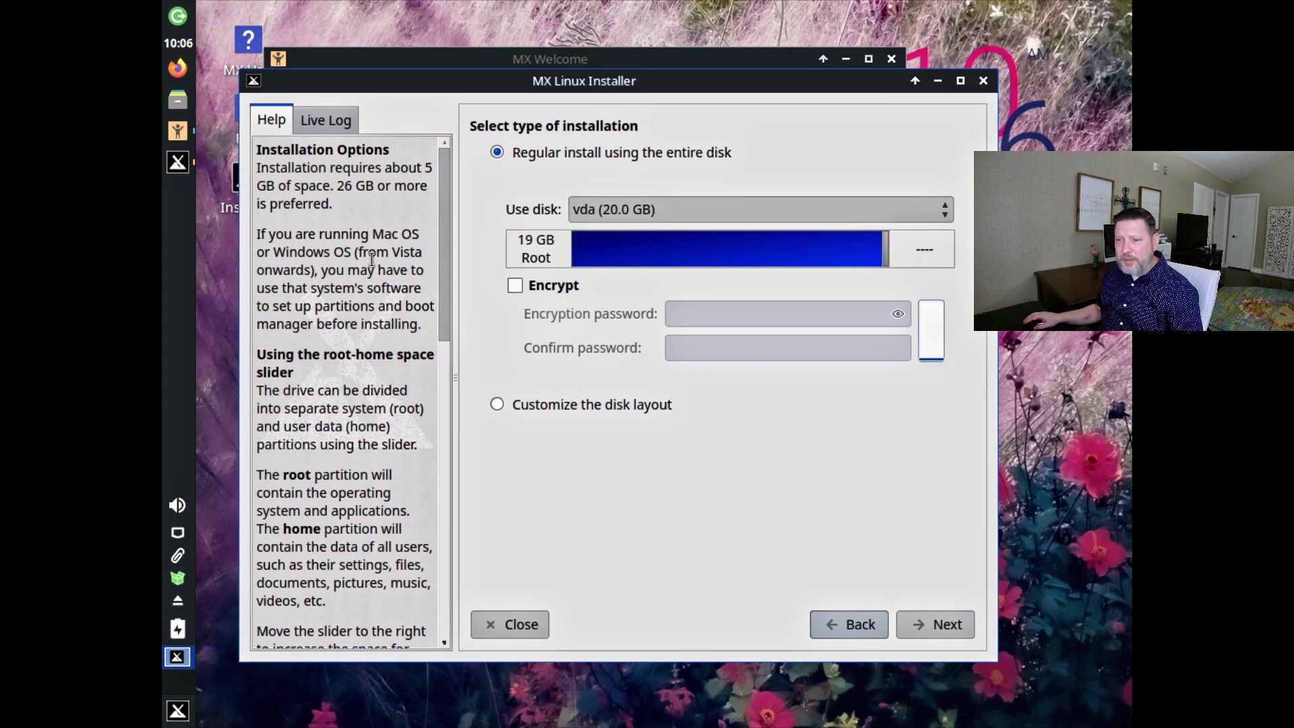
scroll(443, 302, "down", 2)
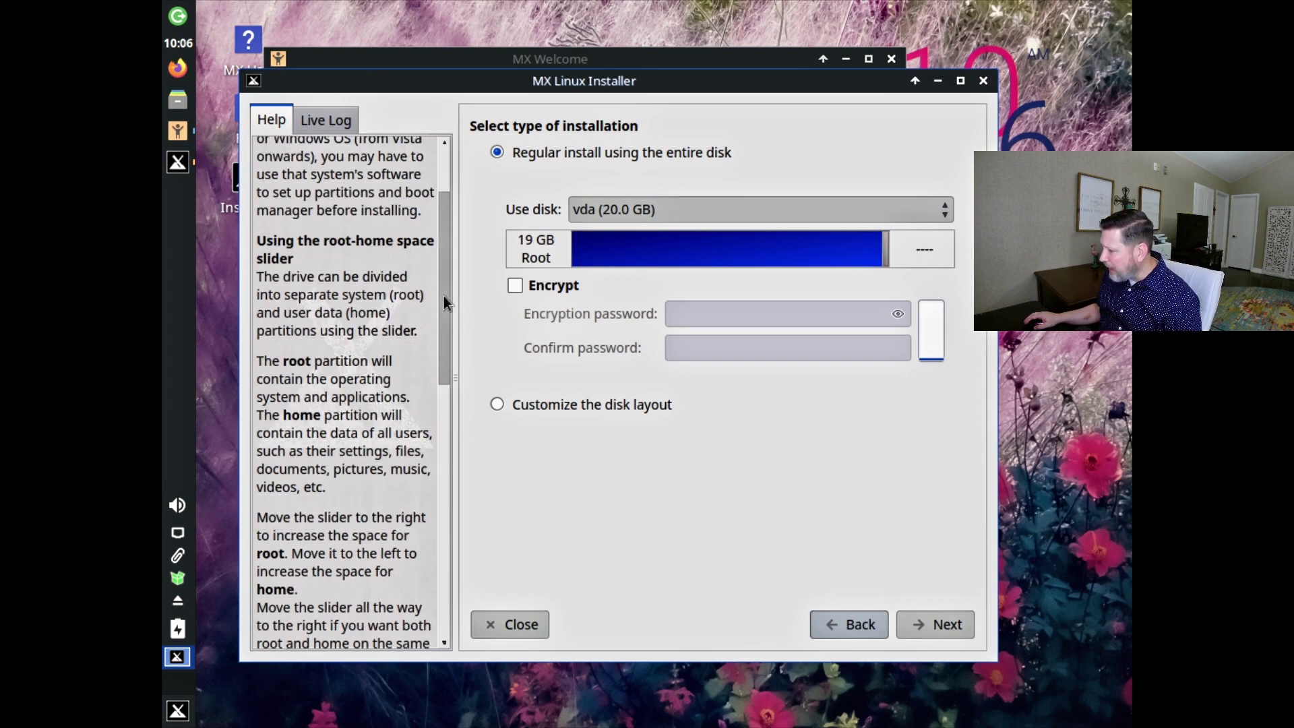
left_click(935, 626)
Confirm formatting the entire vda disk and let installation run to the boot-method page.
left_click(780, 372)
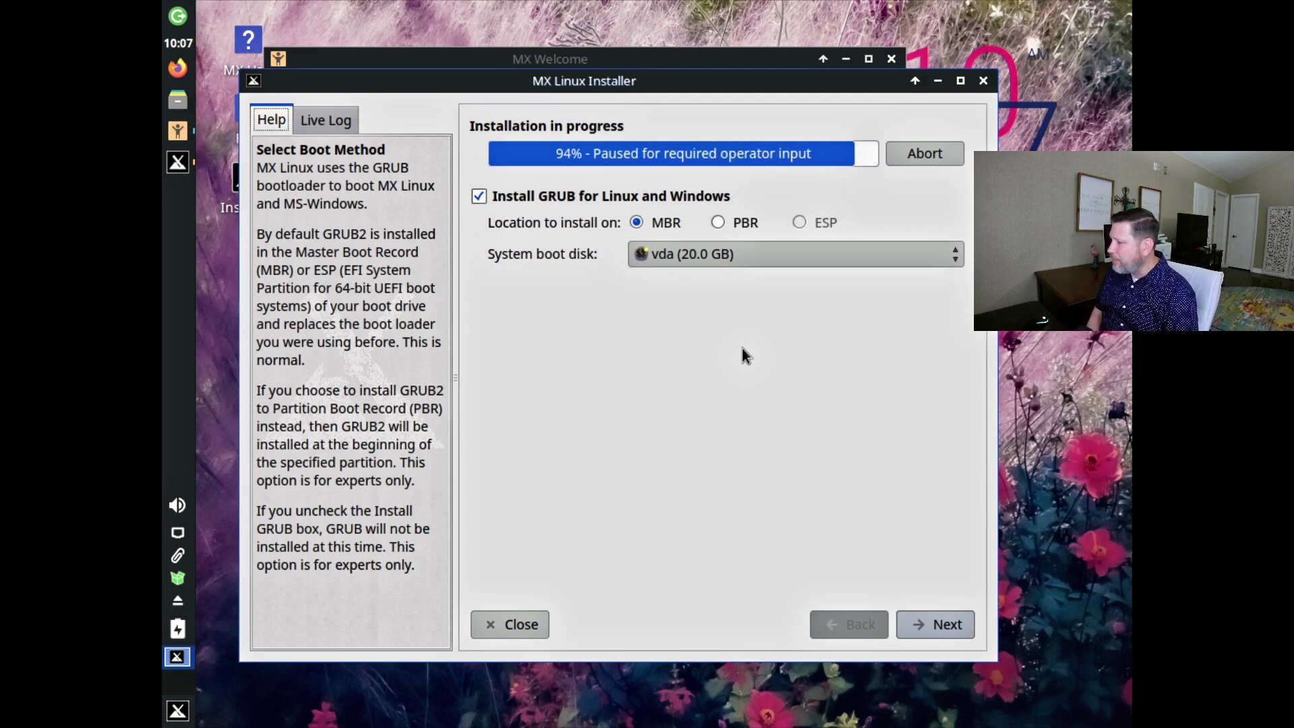
Accept GRUB on the MBR, keep default network names, set timezone to Chicago, and keep default services.
key("Return")
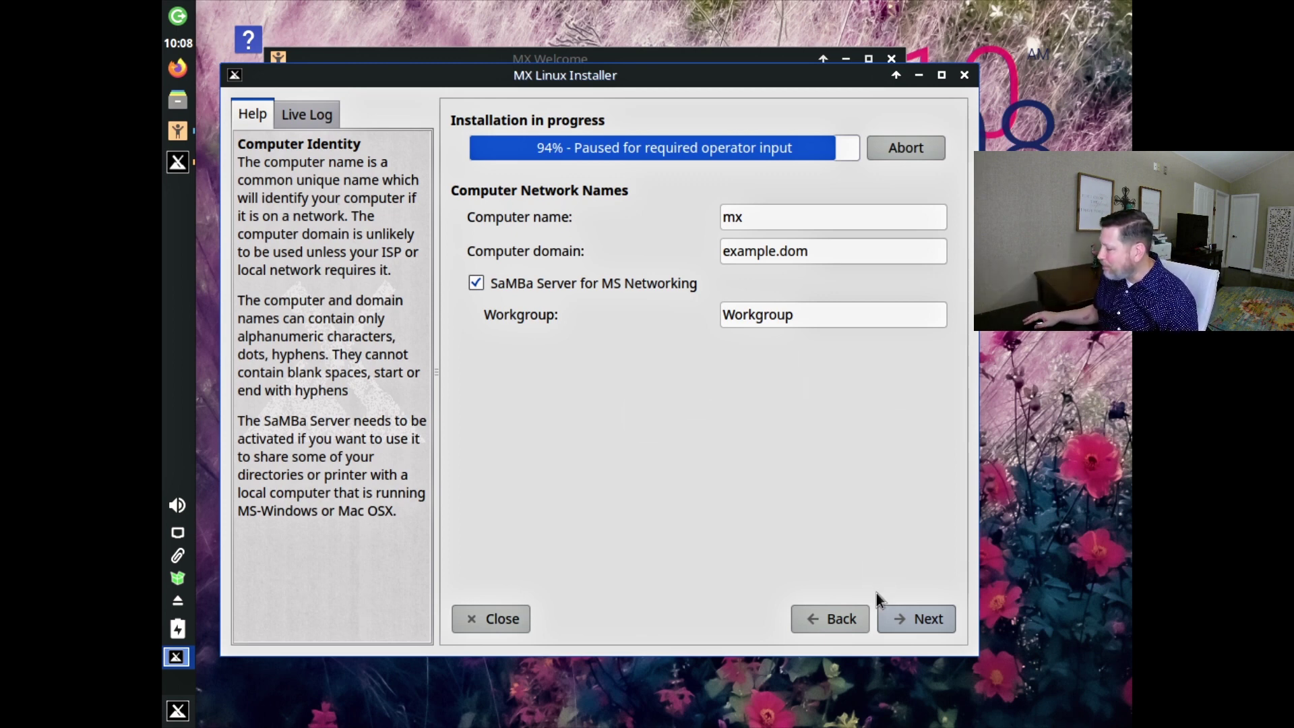
left_click(904, 623)
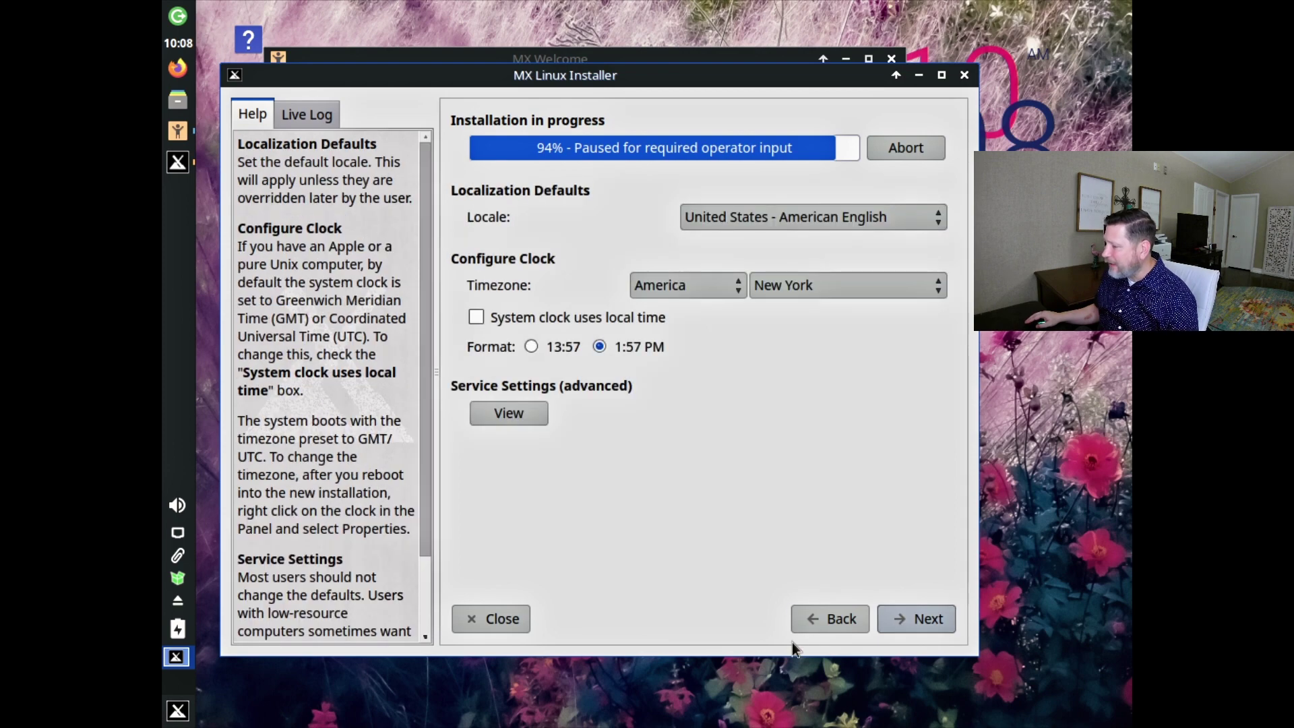
left_click(812, 282)
scroll(807, 138, "up", 8)
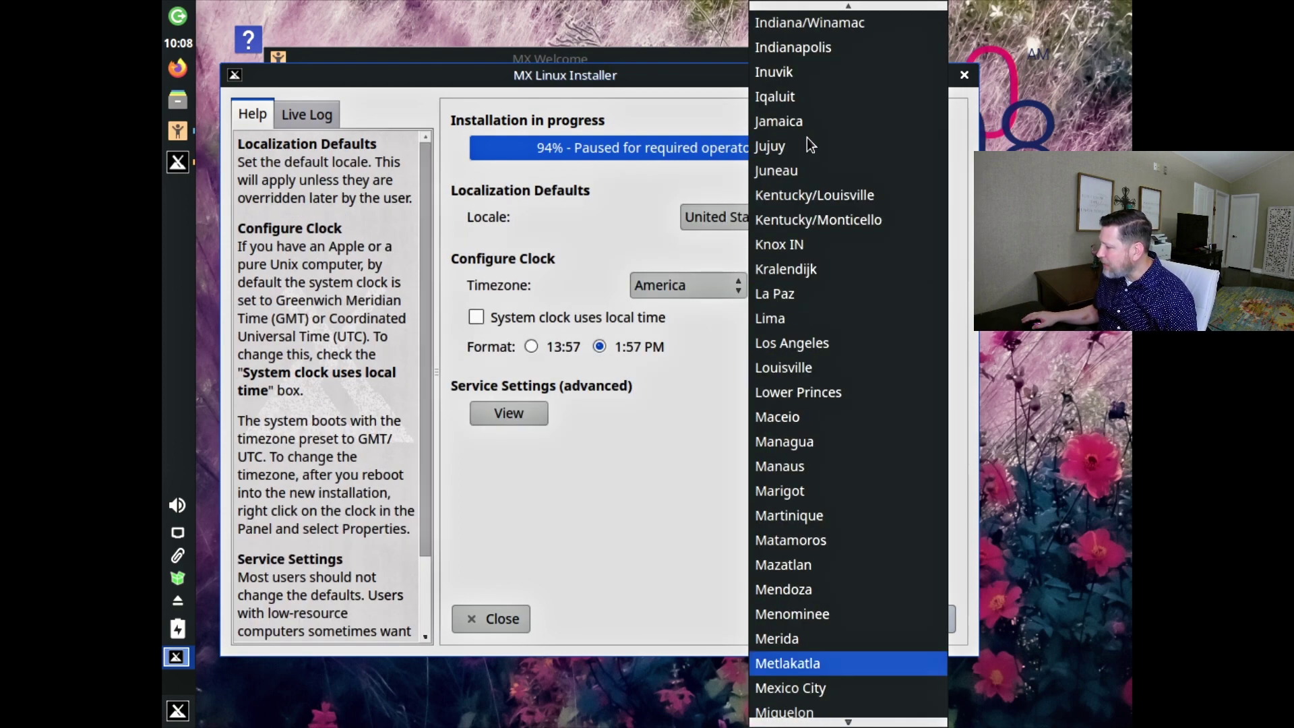
left_click(495, 409)
left_click(500, 410)
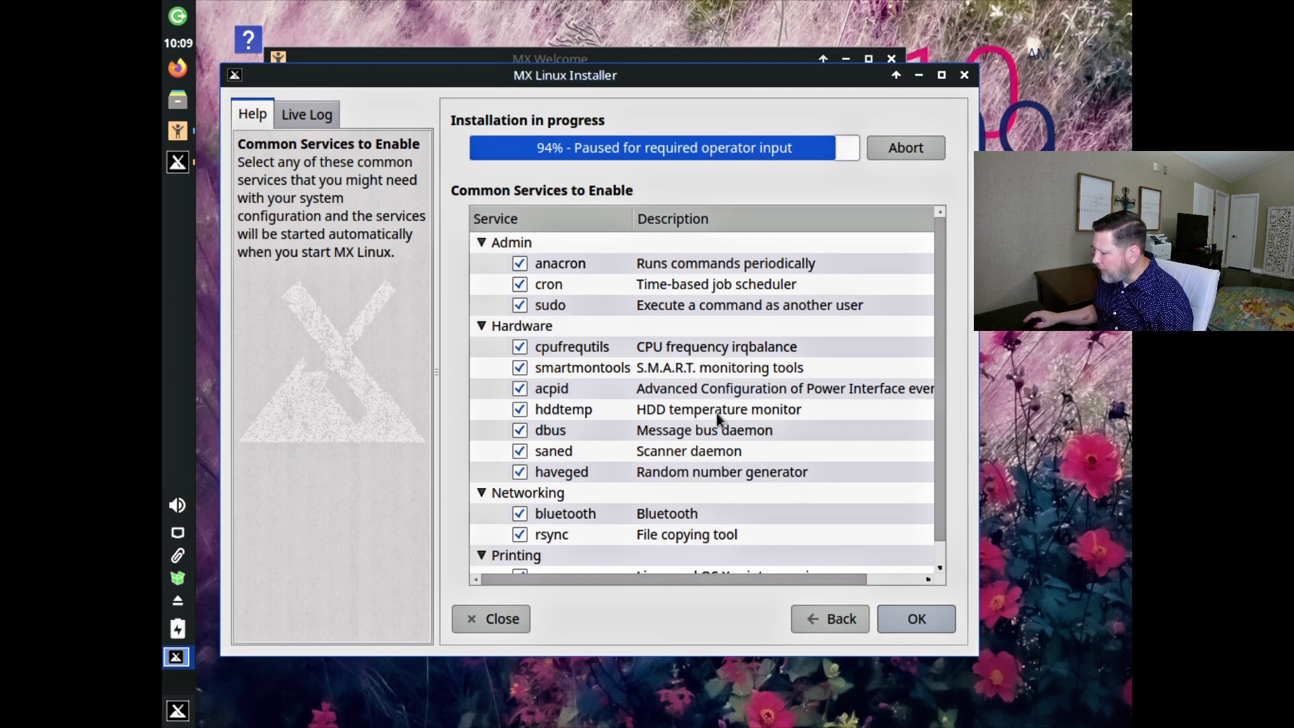
scroll(914, 374, "down", 1)
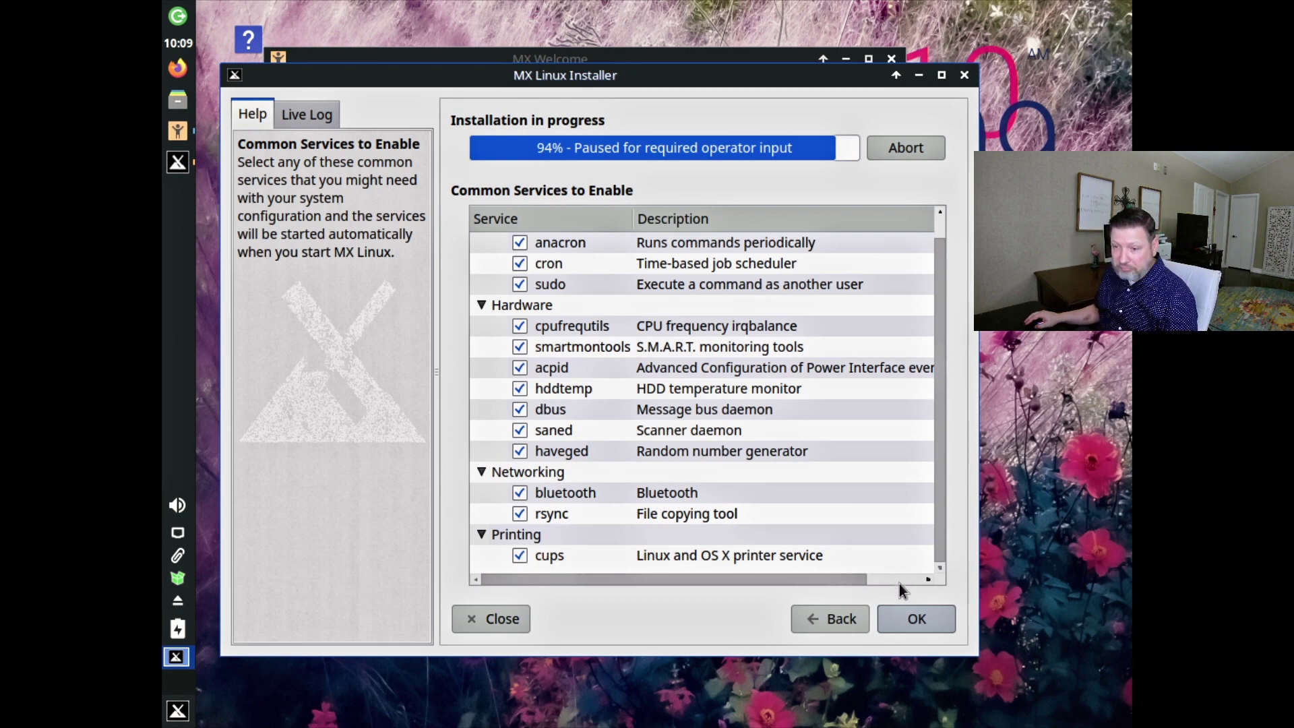
left_click(902, 617)
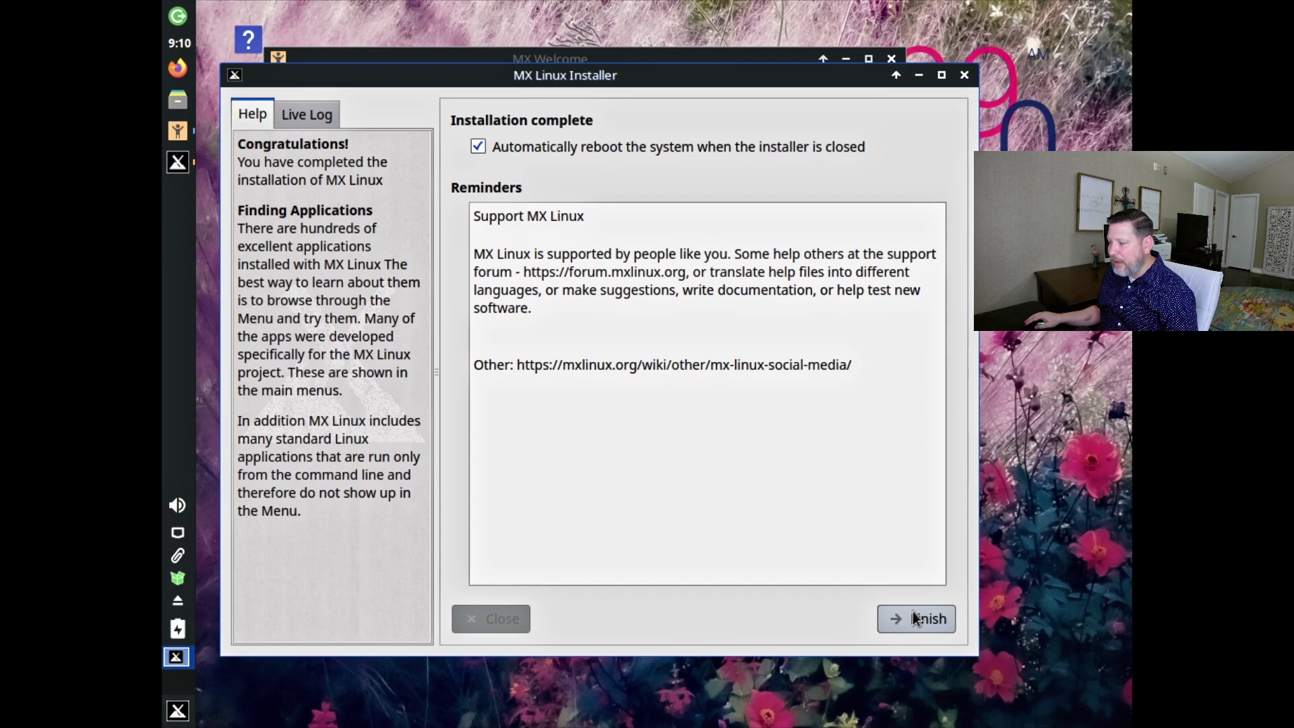
Finish installation to reboot, move MX Welcome left, and view the 4 available updates.
left_click(912, 612)
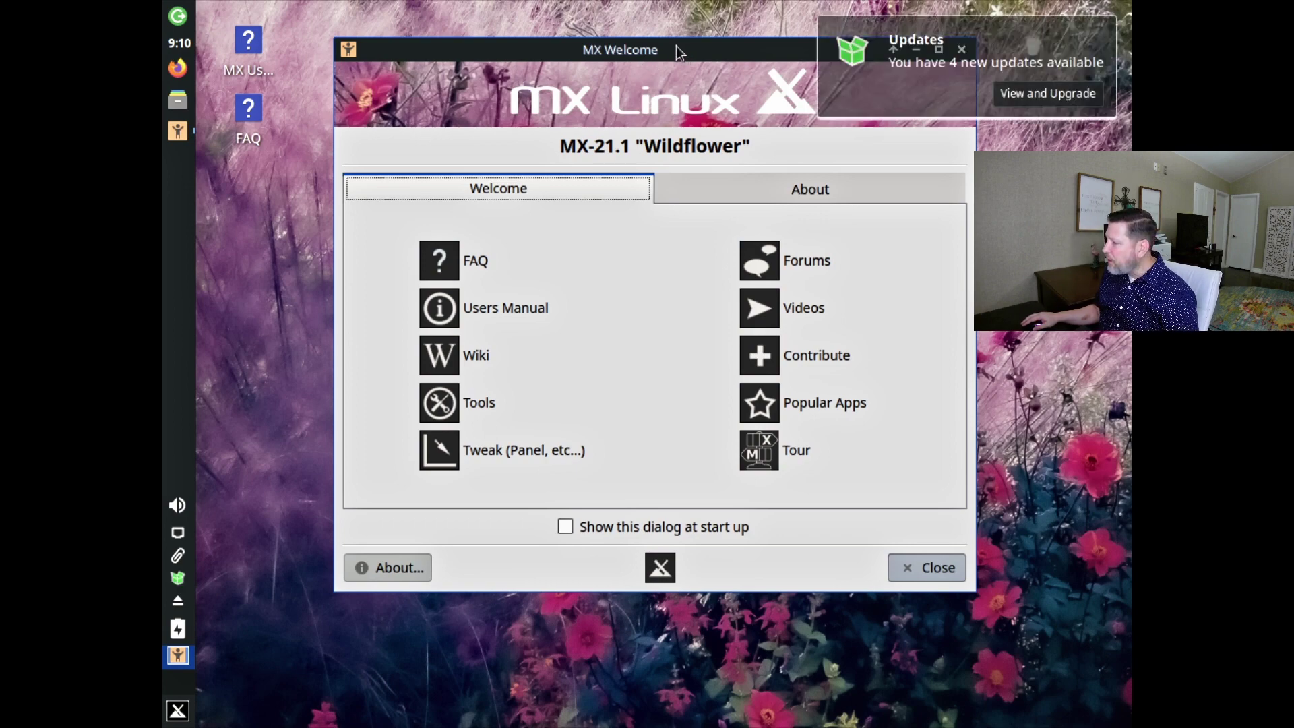
left_click_drag(676, 47, 607, 53)
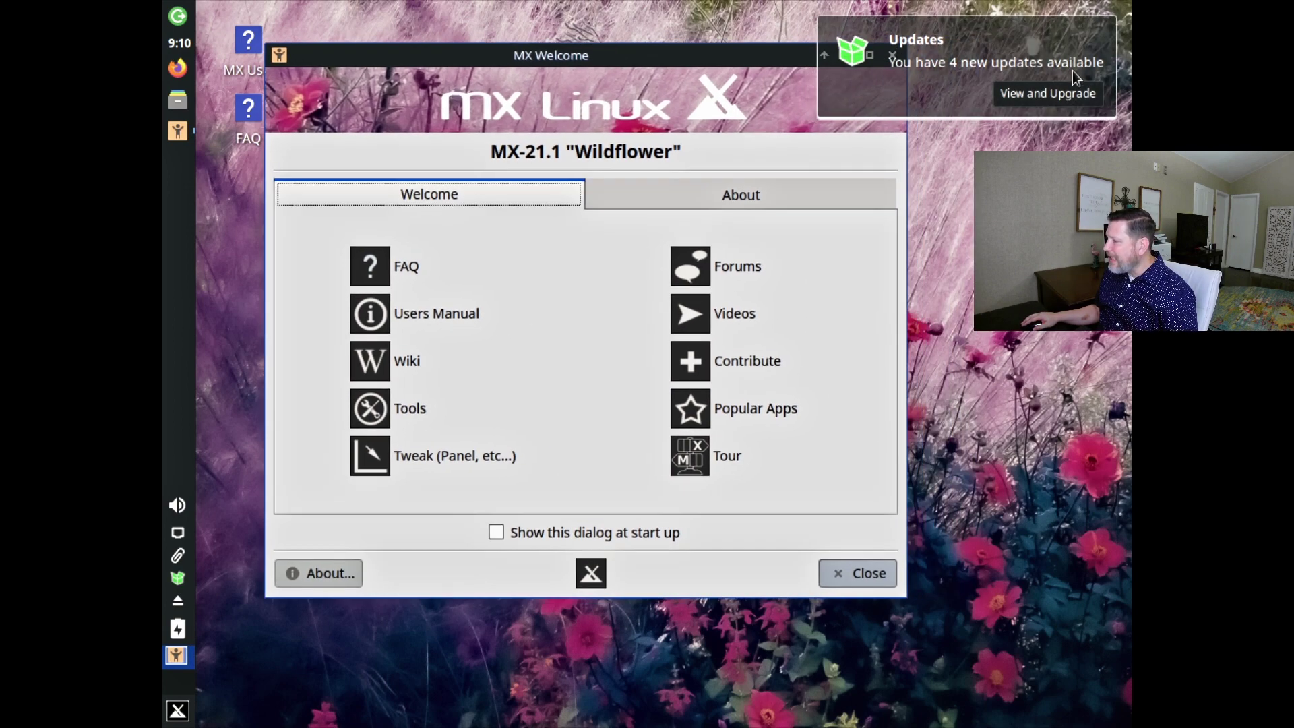
left_click(1034, 91)
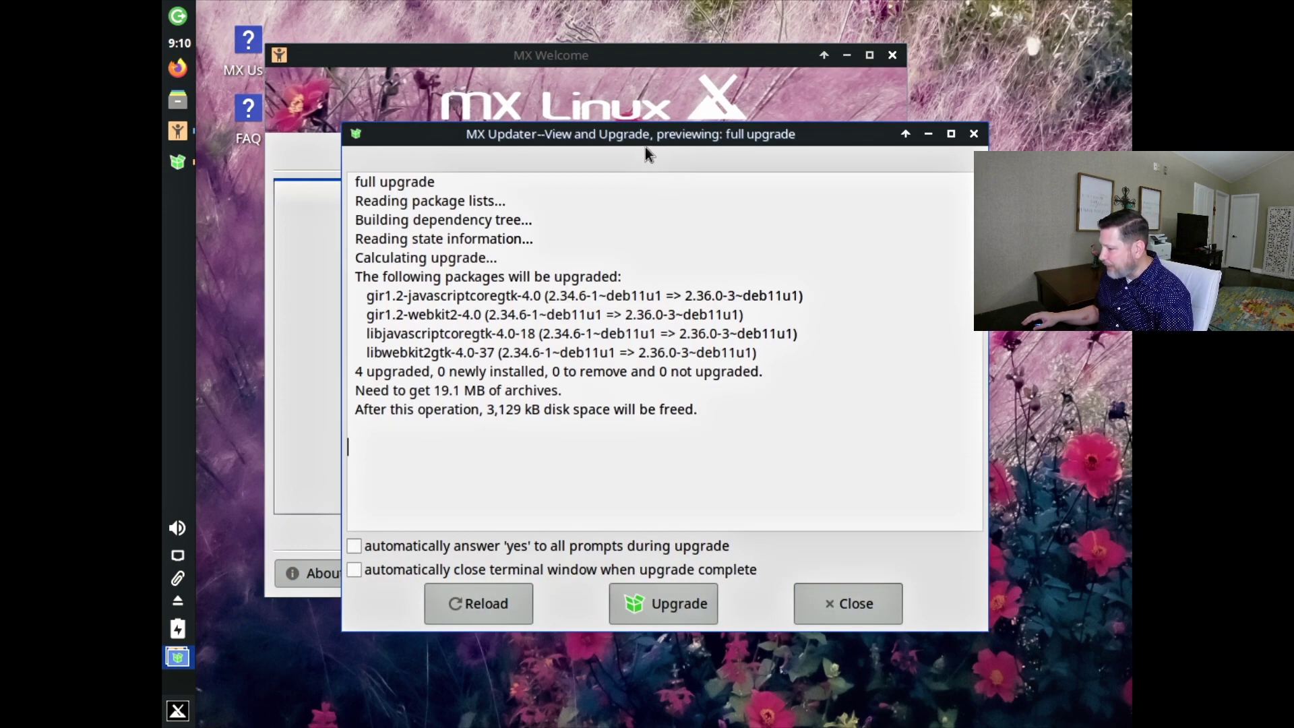
Run the full upgrade of the four listed packages, authorising with the password and confirming Y.
left_click_drag(644, 136, 654, 120)
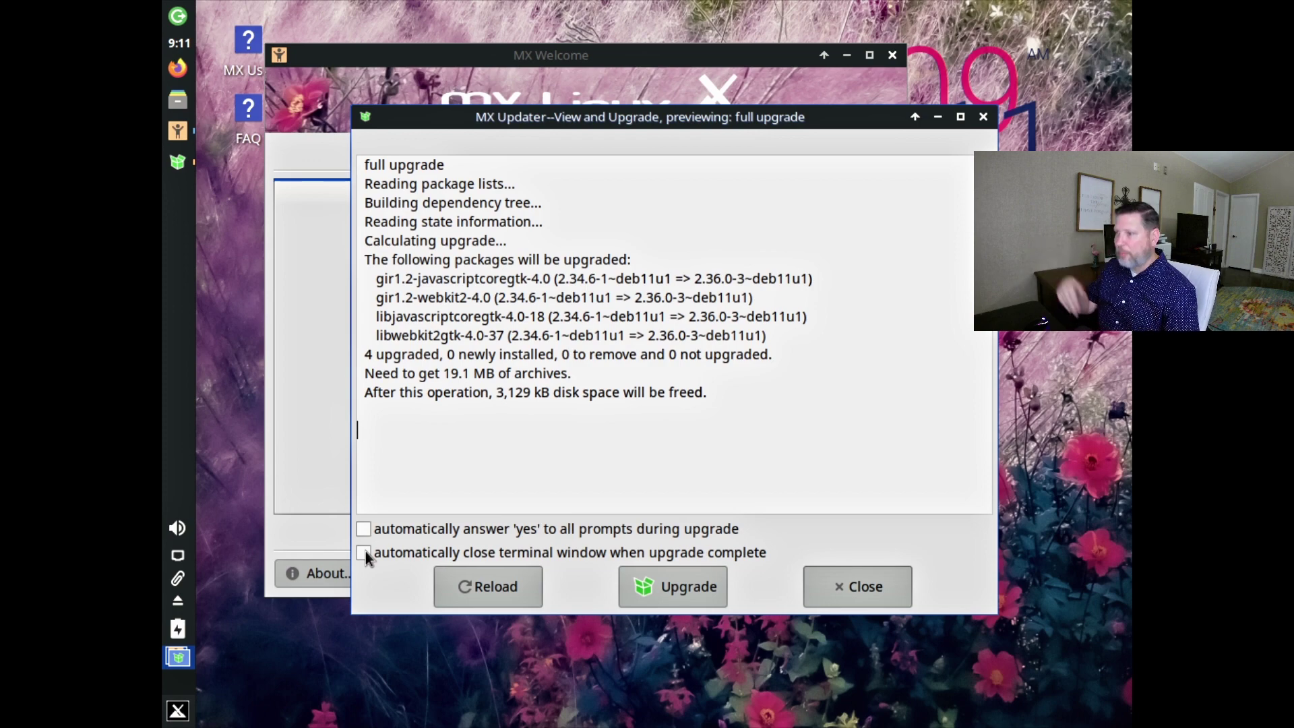
left_click(657, 591)
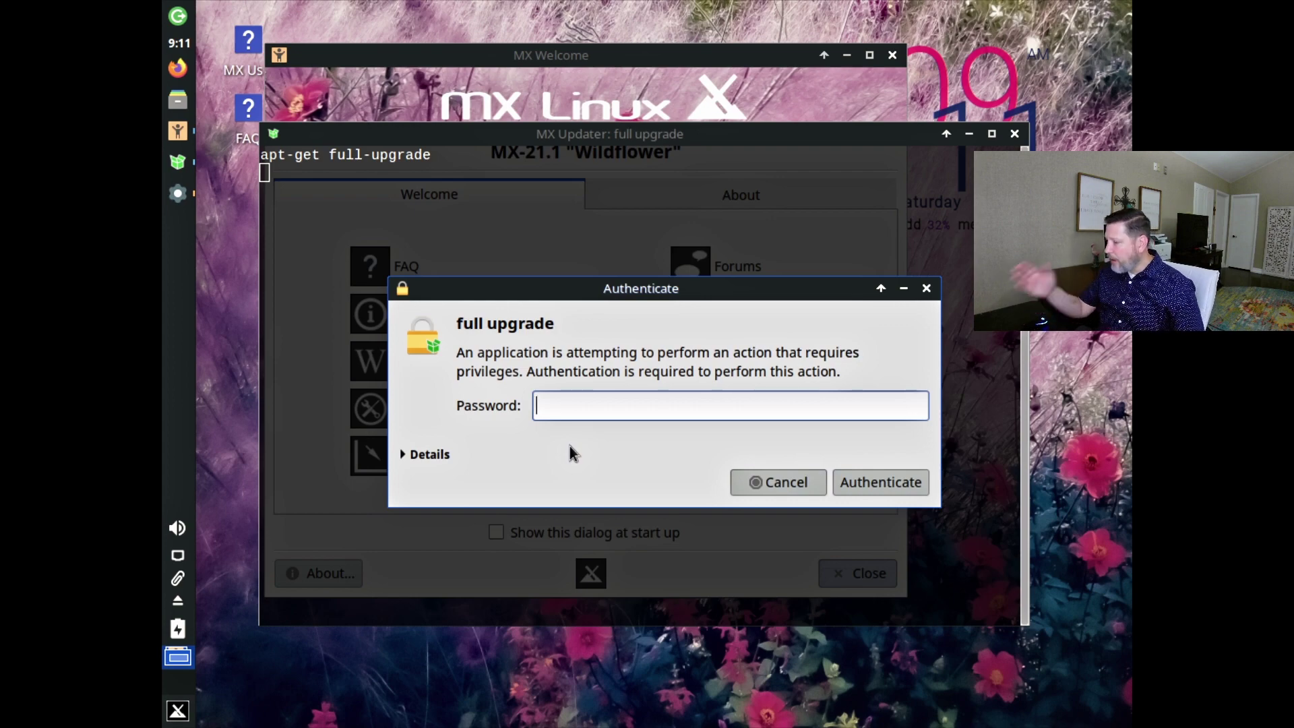
key("Return")
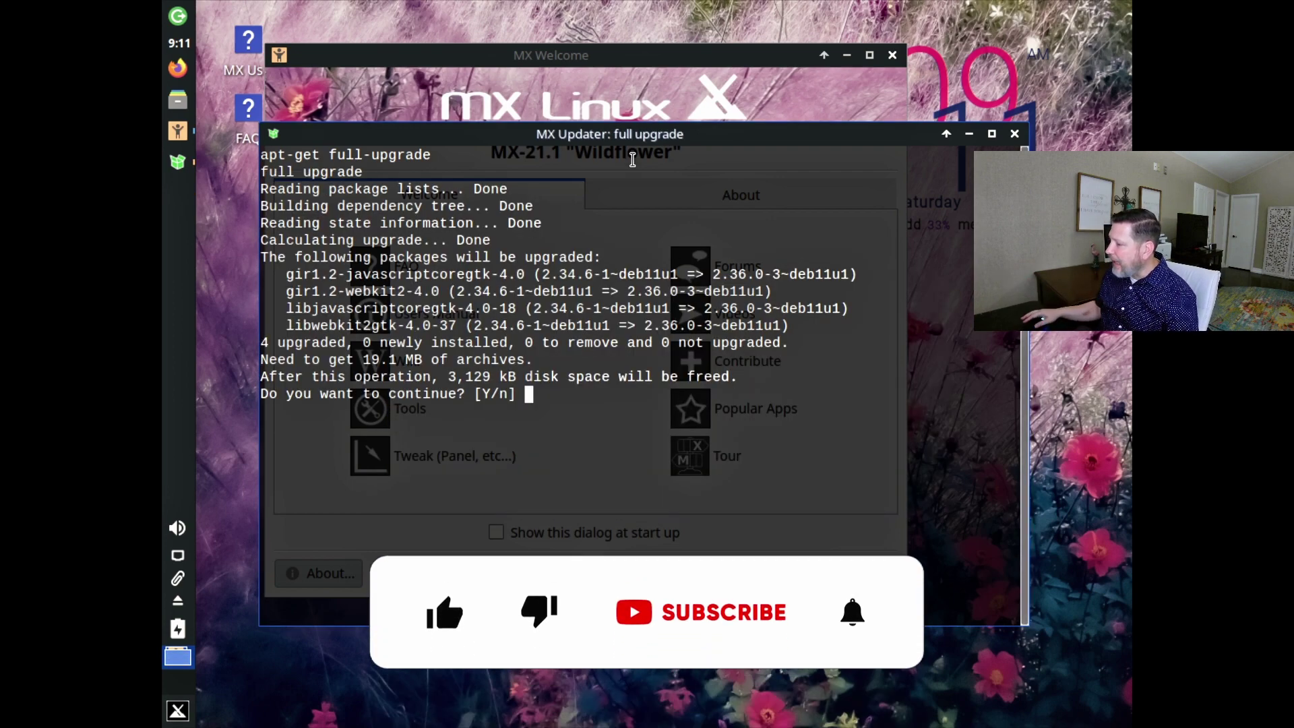
mouse_move(693, 135)
left_mouse_down()
mouse_move(696, 165)
mouse_move(687, 132)
left_mouse_up()
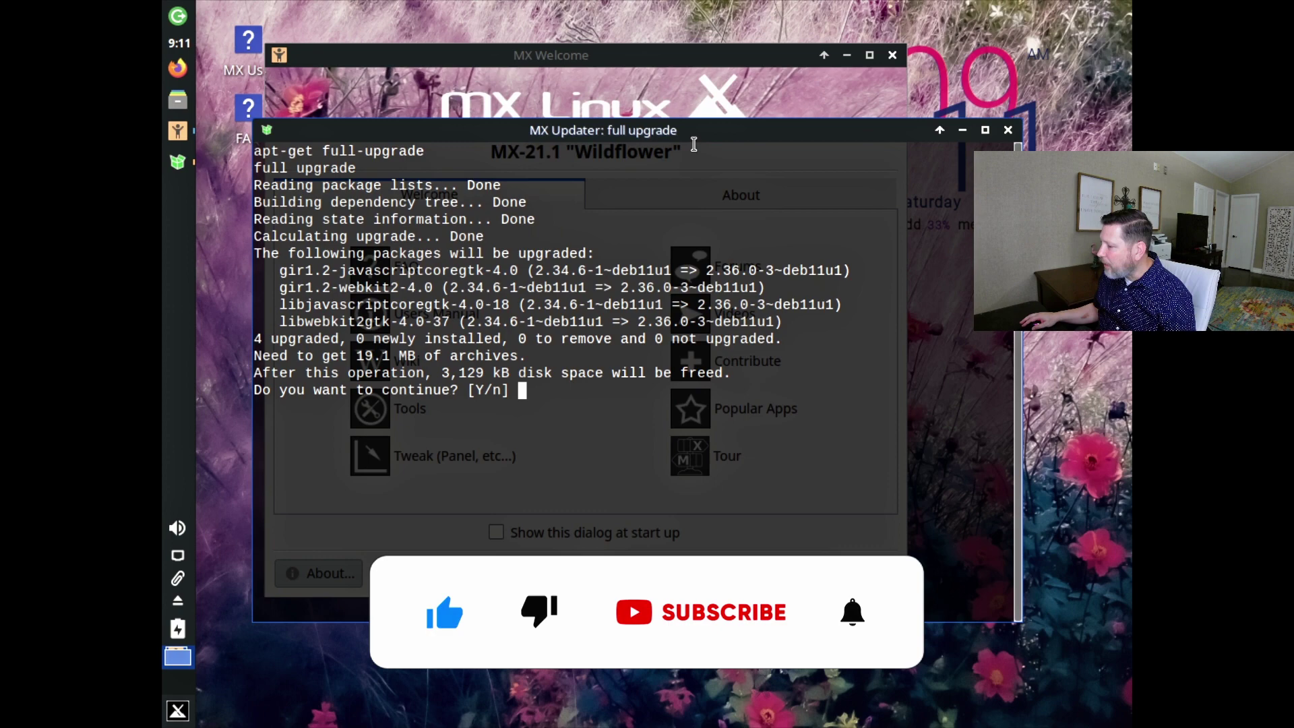
key("Return")
key("Return")
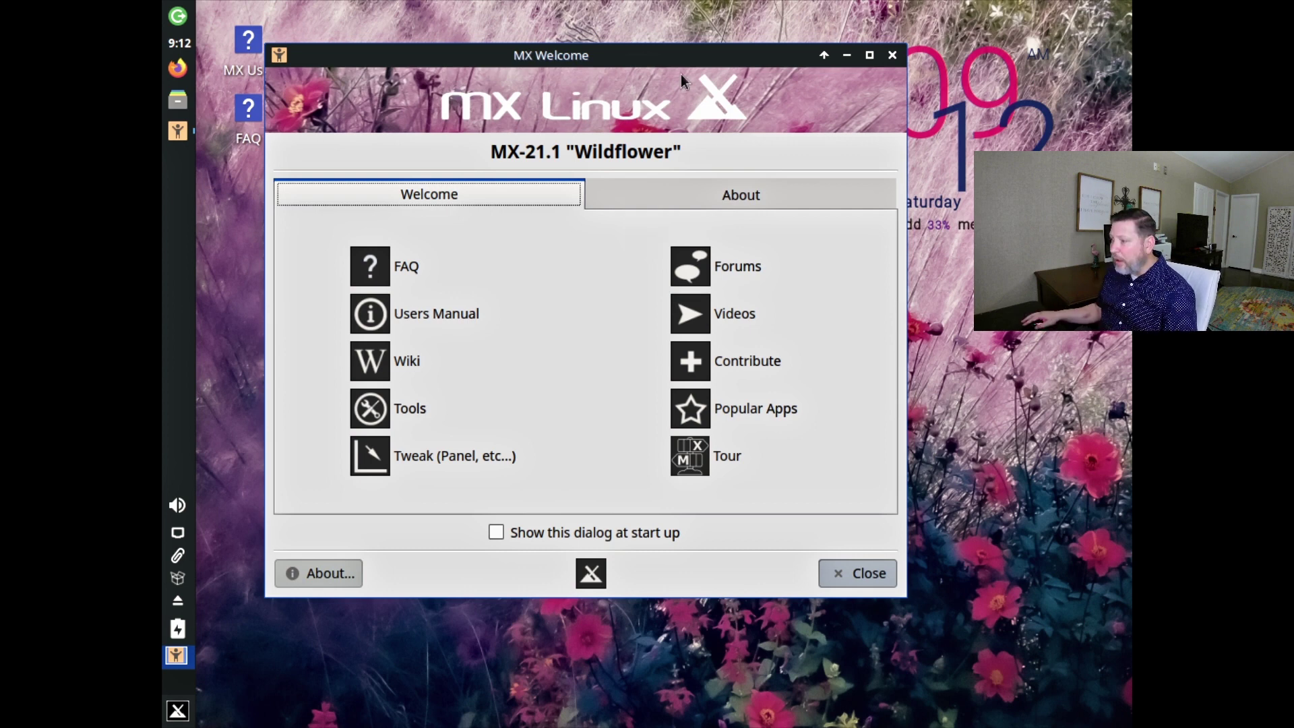
Close the MX Welcome window and open the Whisker menu showing its Favorites.
left_click_drag(678, 58, 690, 59)
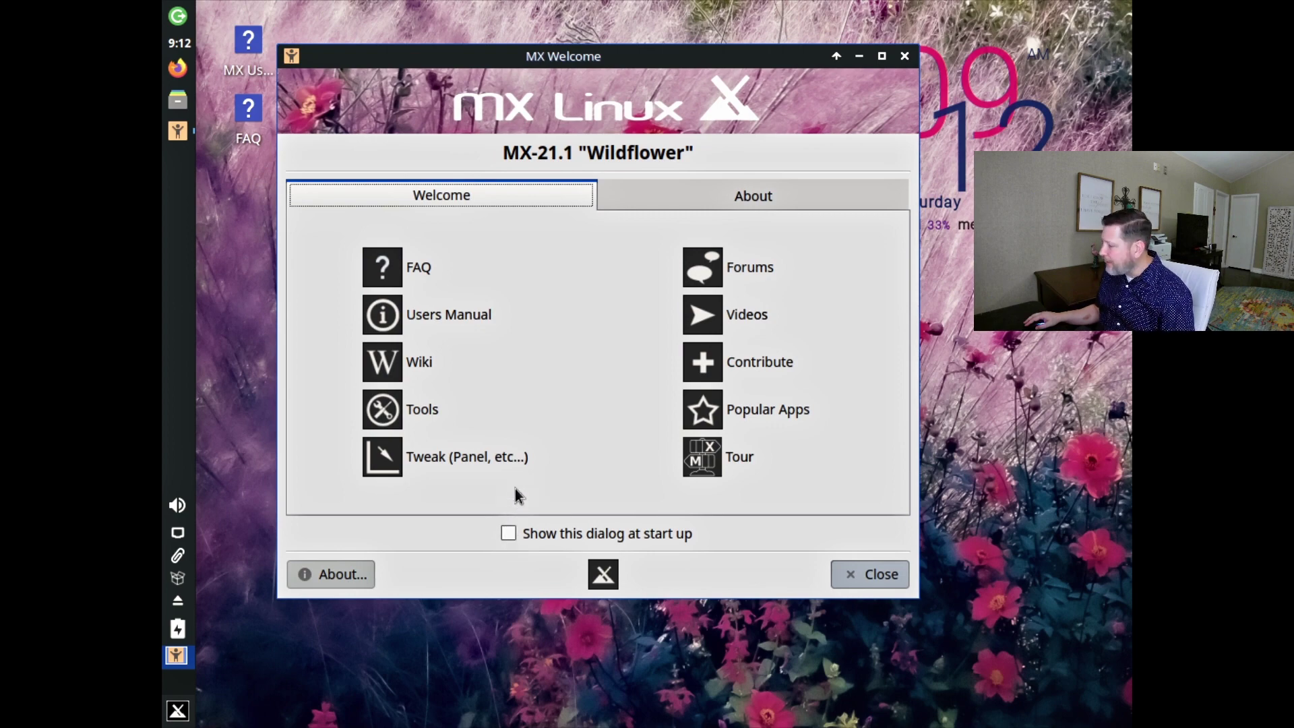
left_click(883, 575)
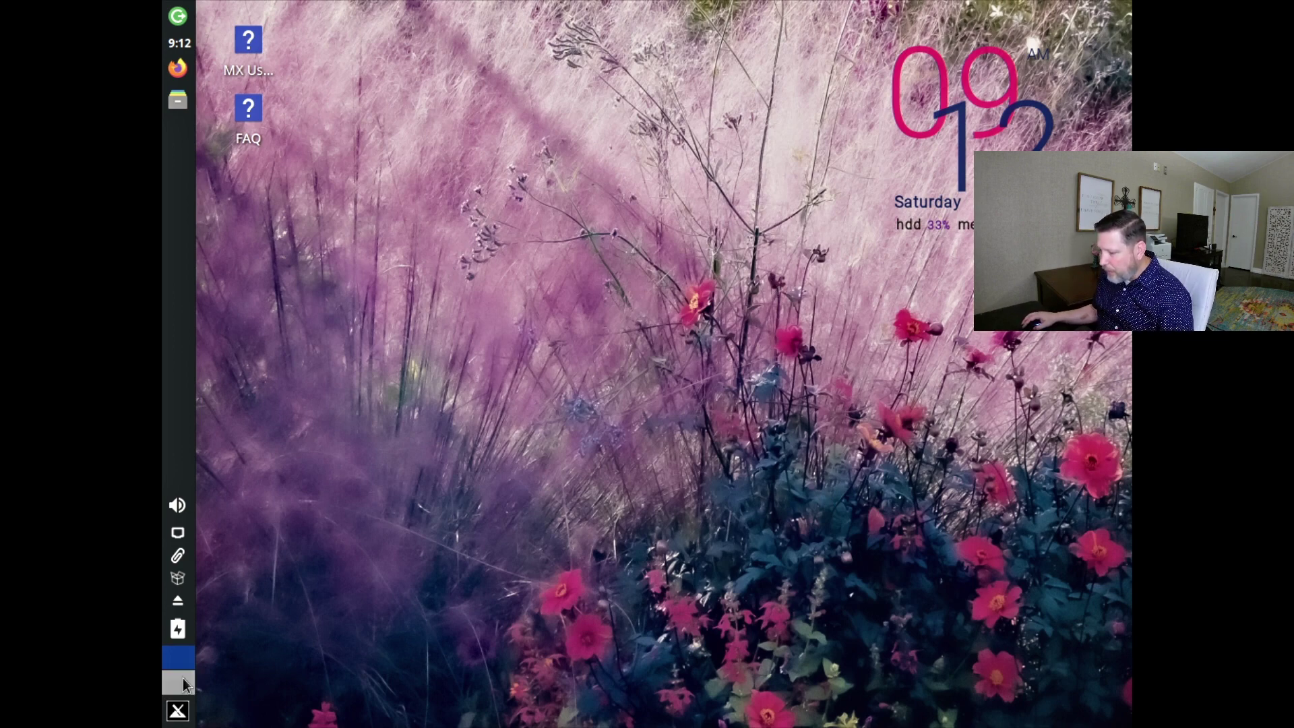
left_click(178, 710)
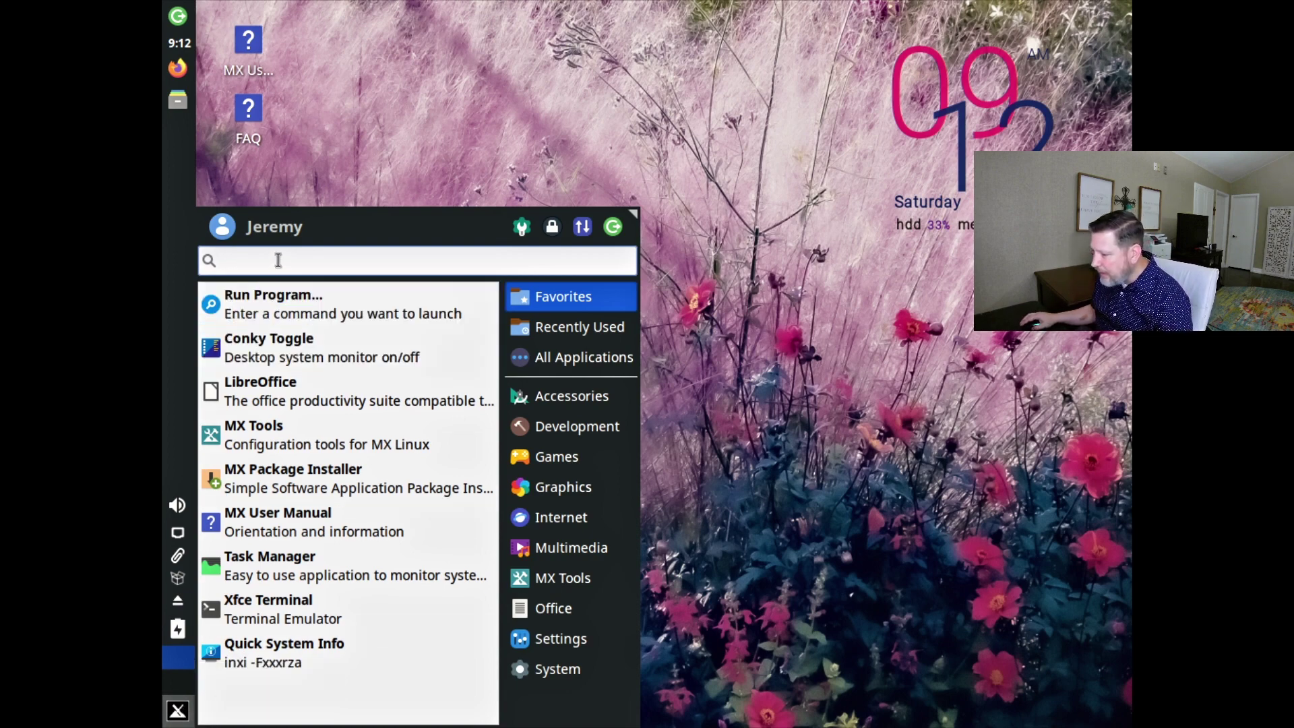
left_click(277, 438)
scroll(700, 282, "down", 2)
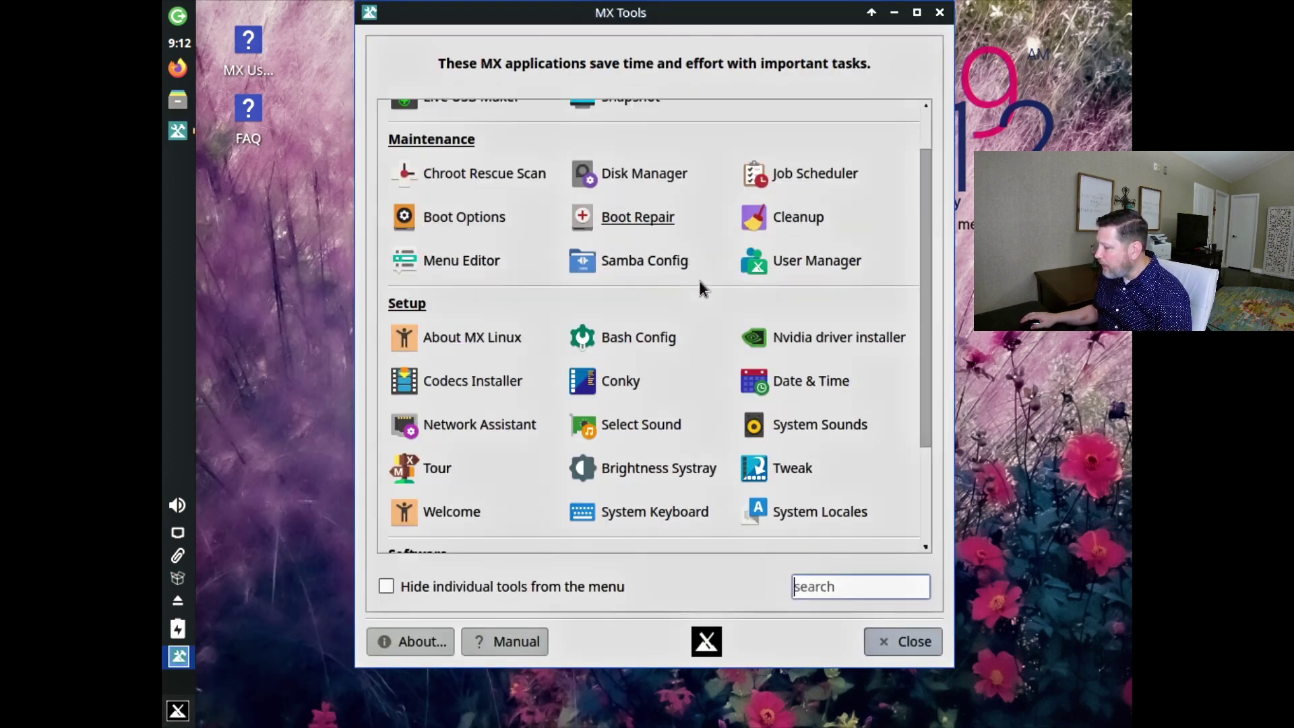
scroll(699, 282, "down", 3)
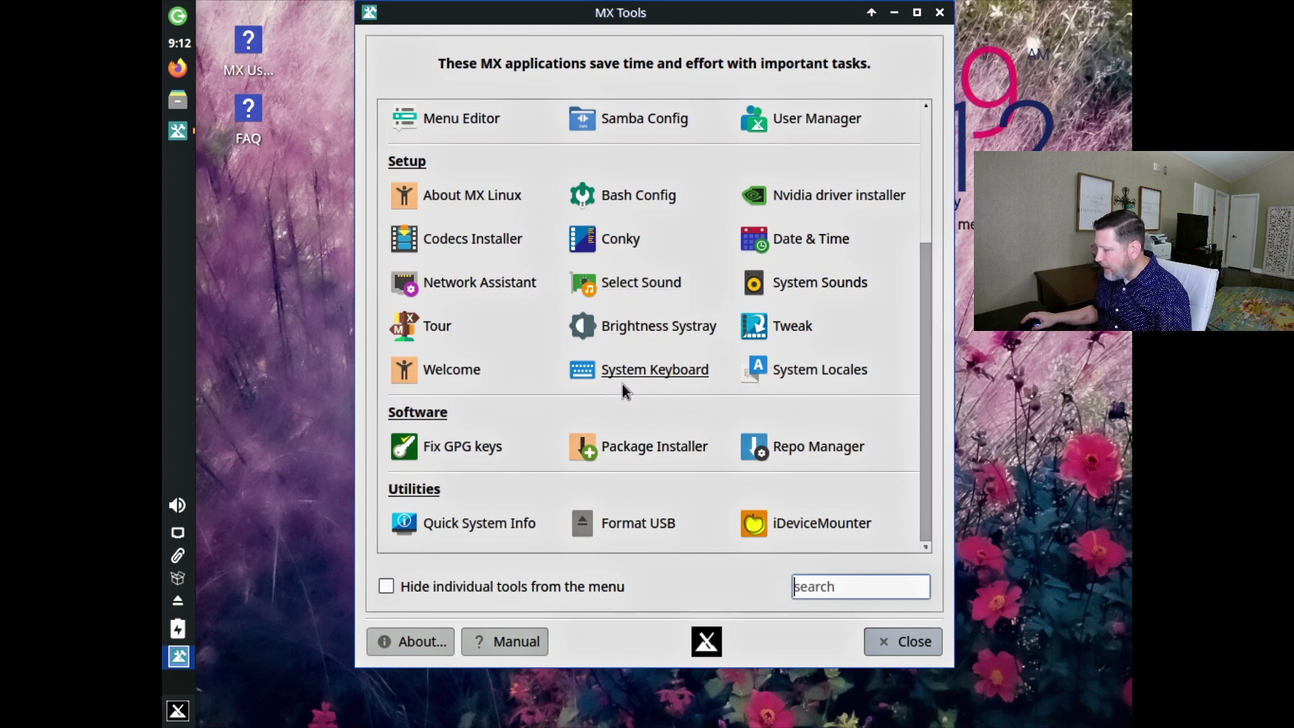
scroll(621, 384, "up", 3)
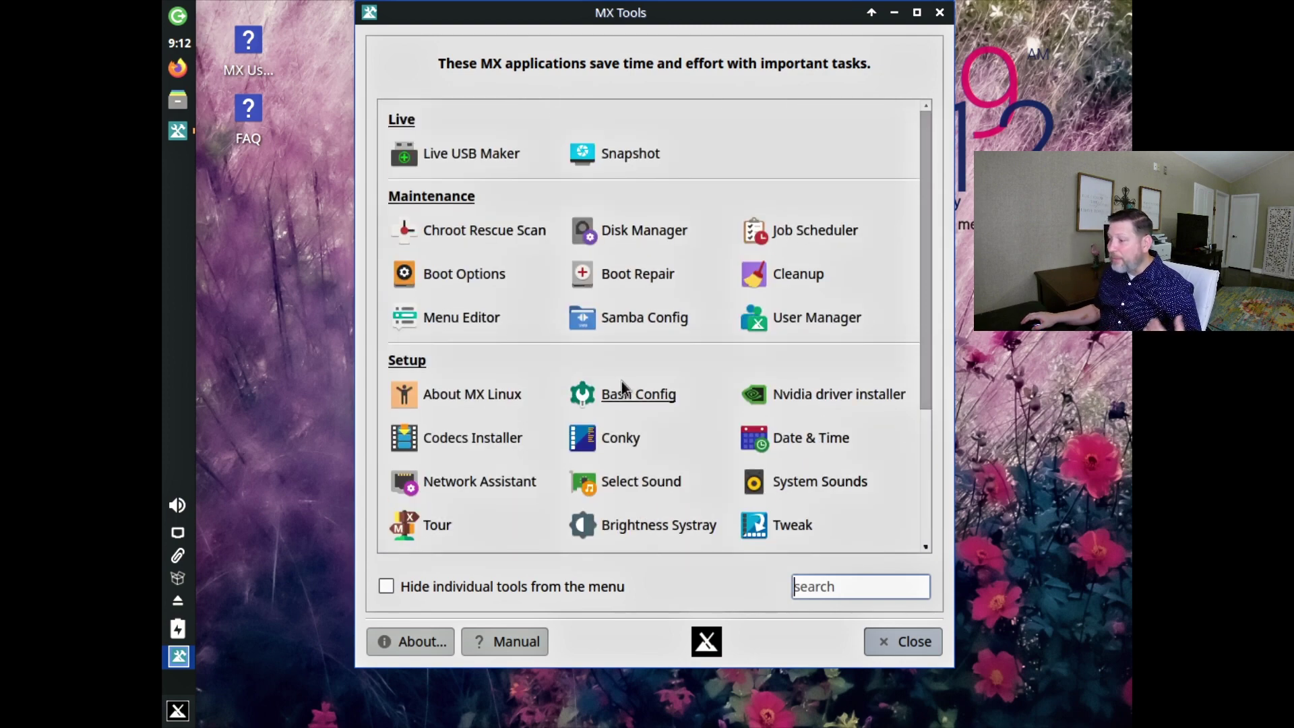
scroll(622, 386, "down", 3)
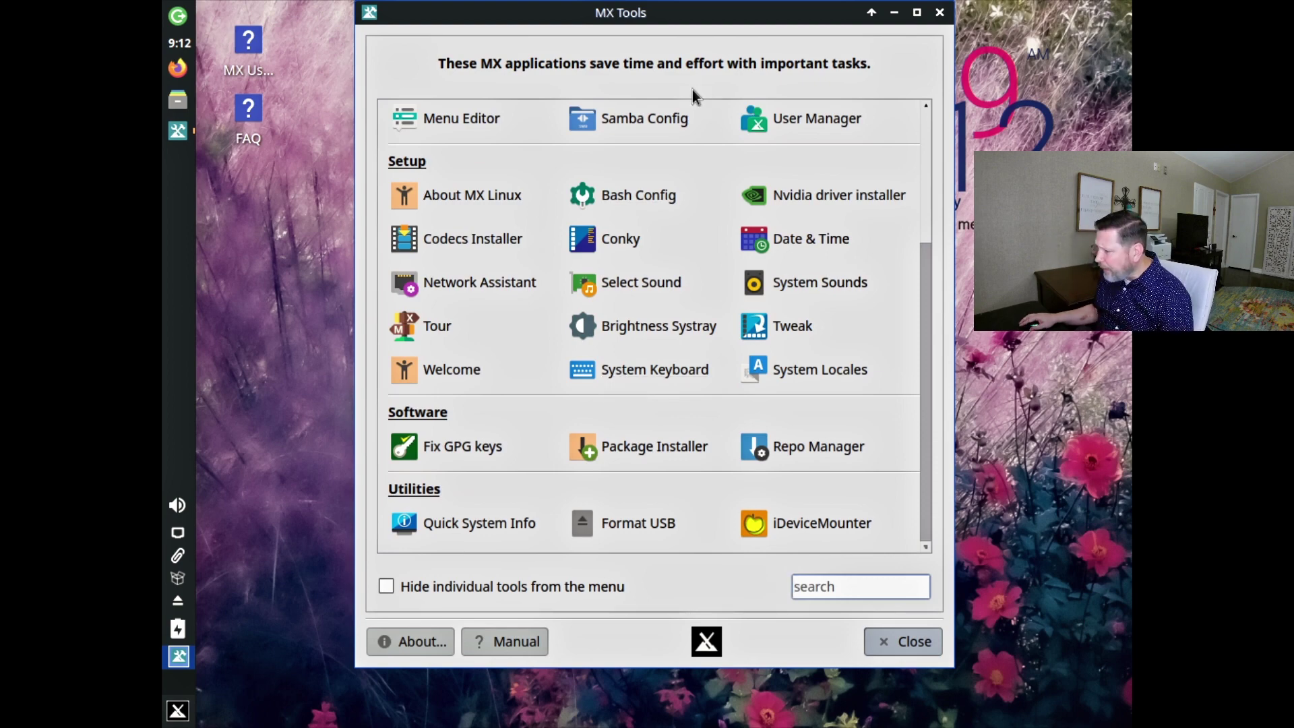
scroll(690, 311, "up", 1)
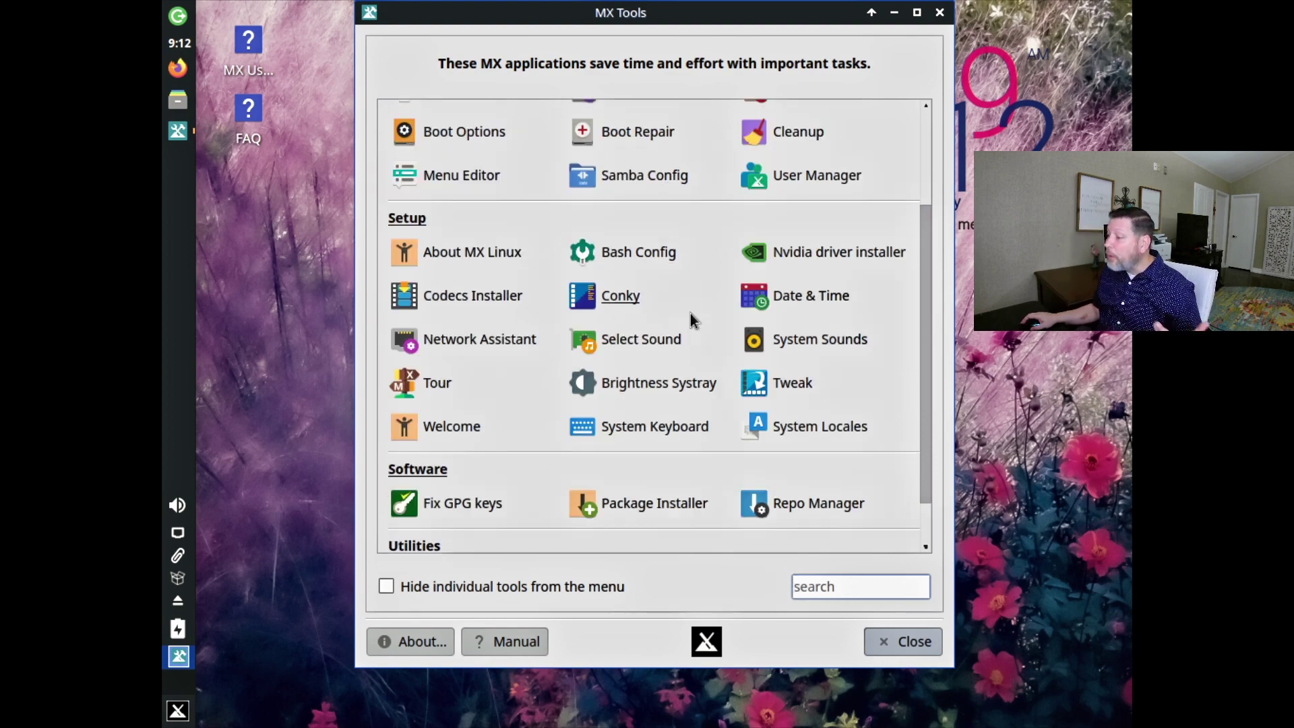
scroll(688, 312, "up", 2)
scroll(687, 314, "down", 3)
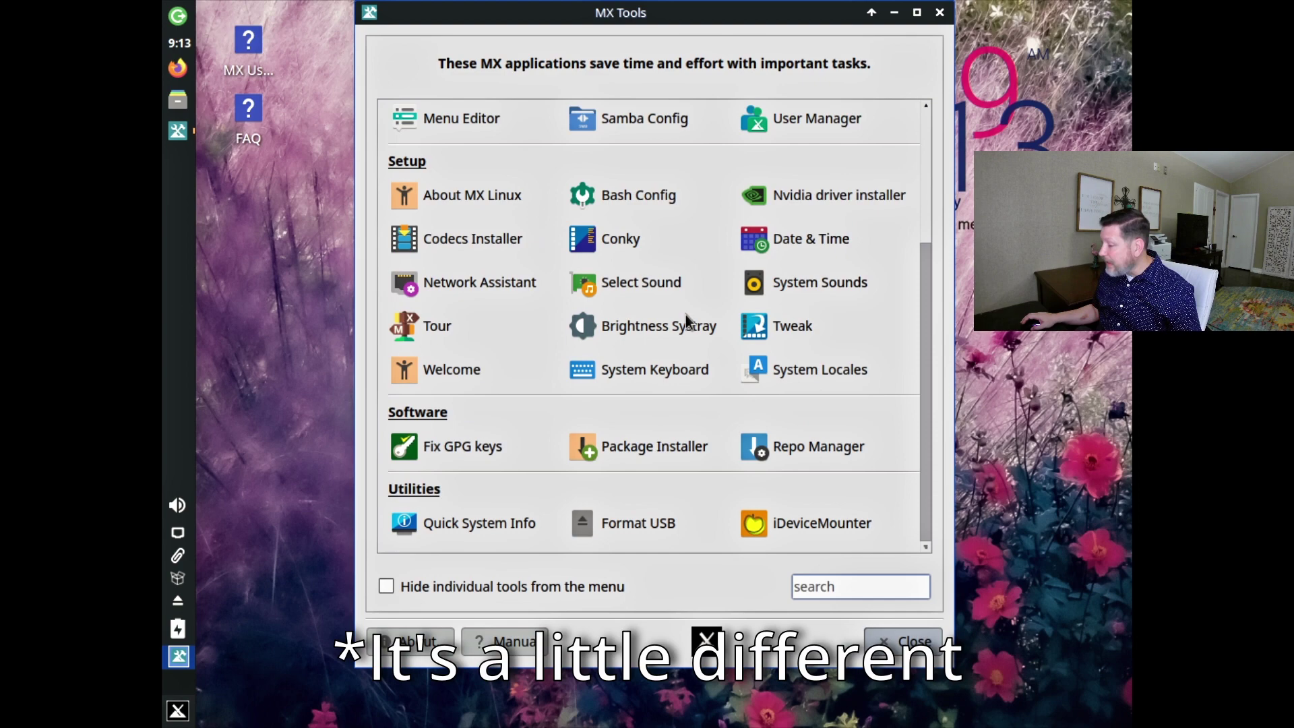
left_click(802, 448)
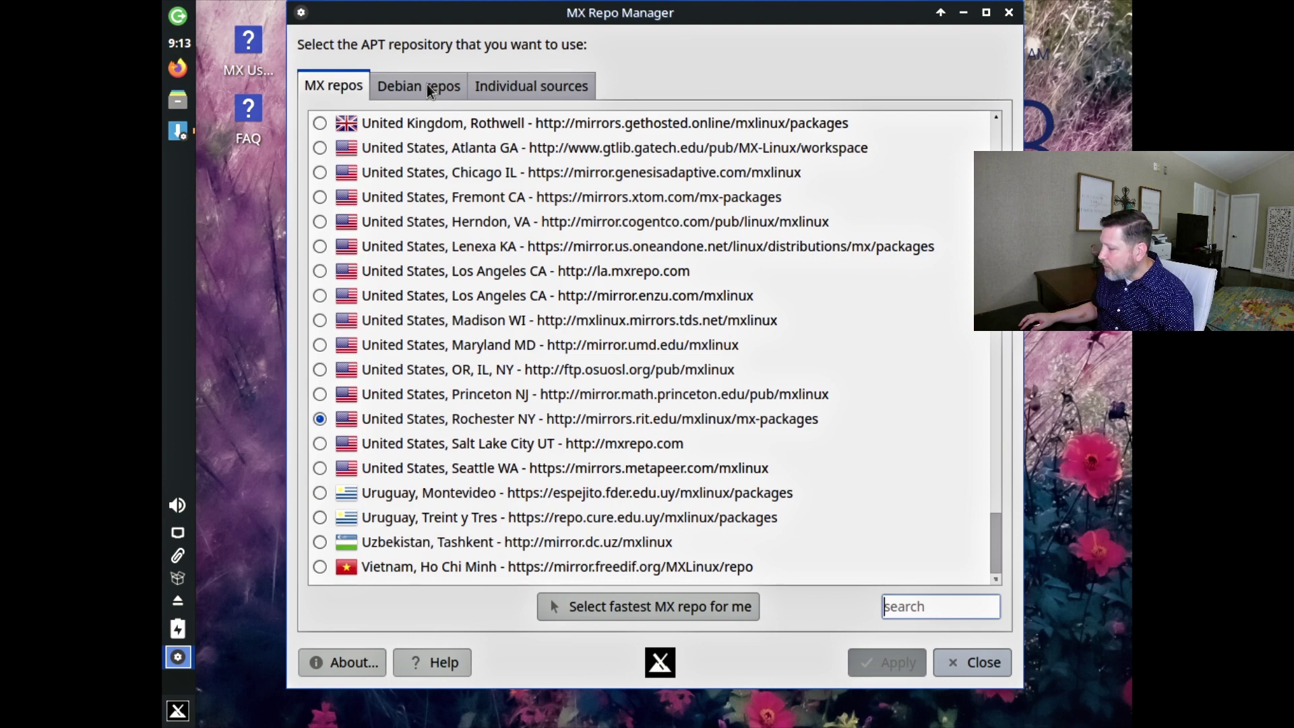
left_click(177, 658)
left_click(178, 712)
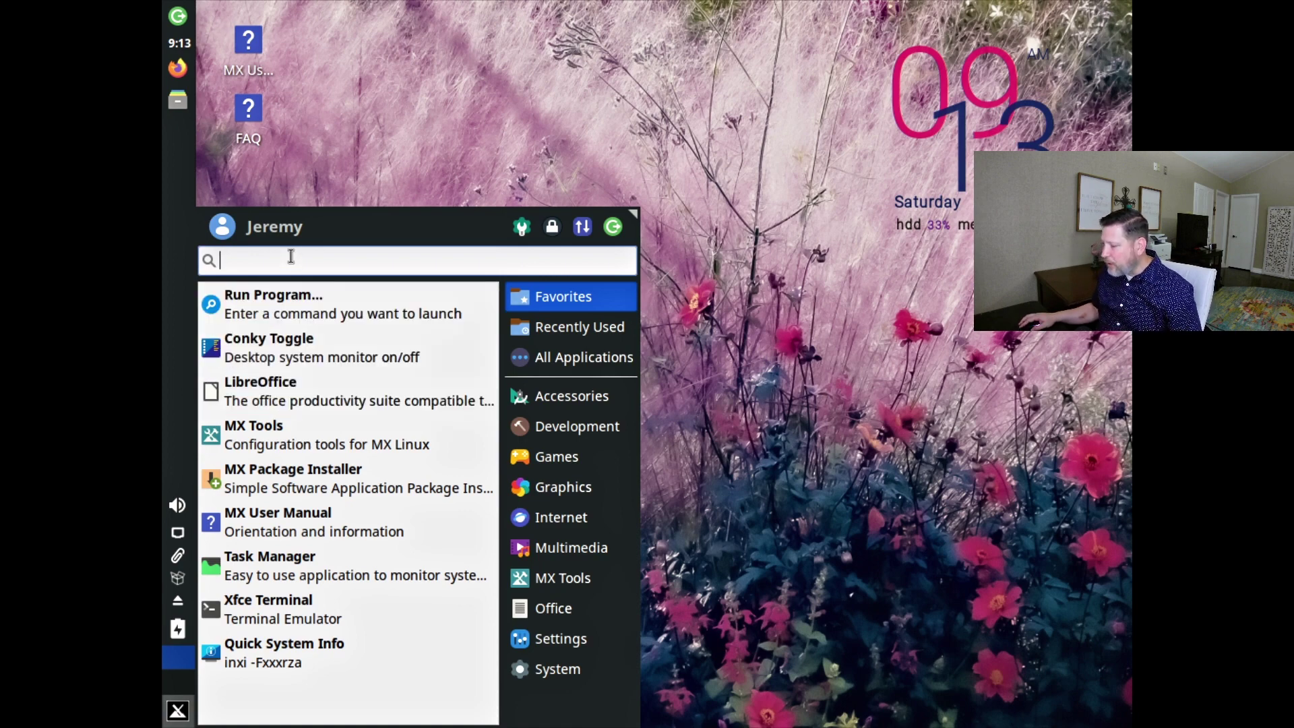
Launch Xfce Terminal at the top of the screen and run neofetch to show system details.
left_click(276, 610)
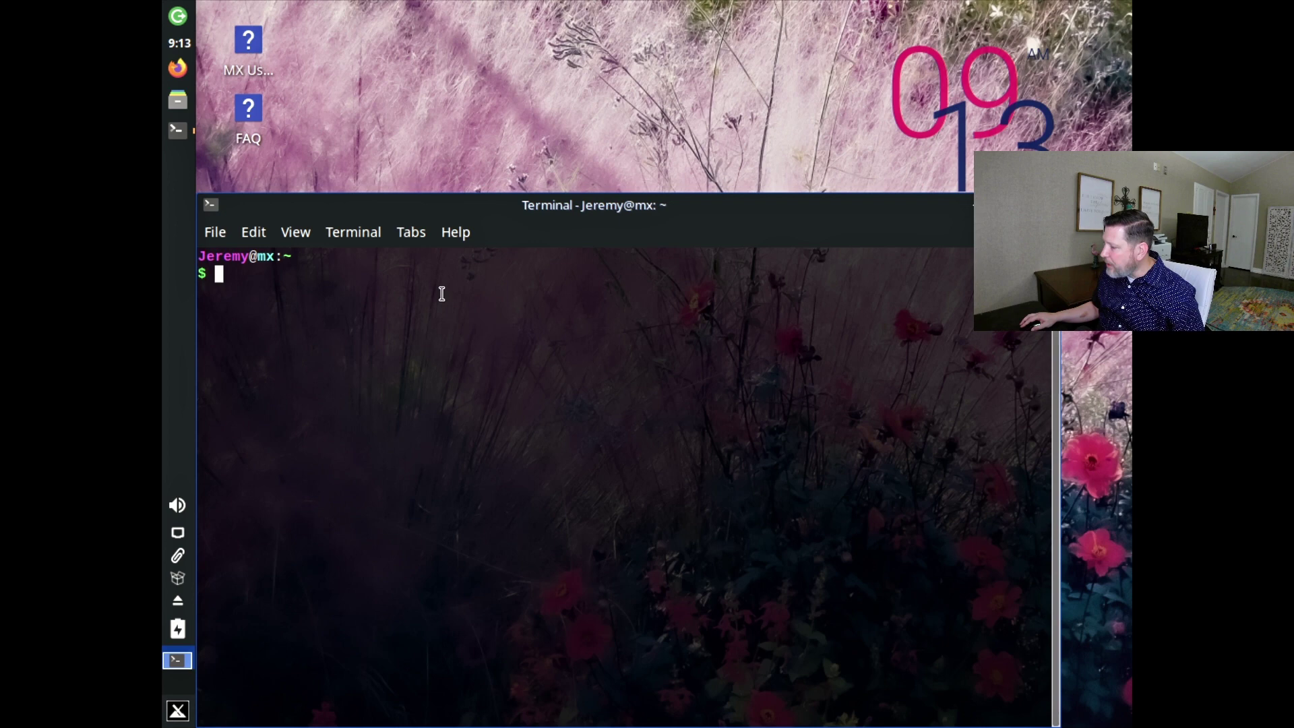
left_click_drag(422, 205, 450, 65)
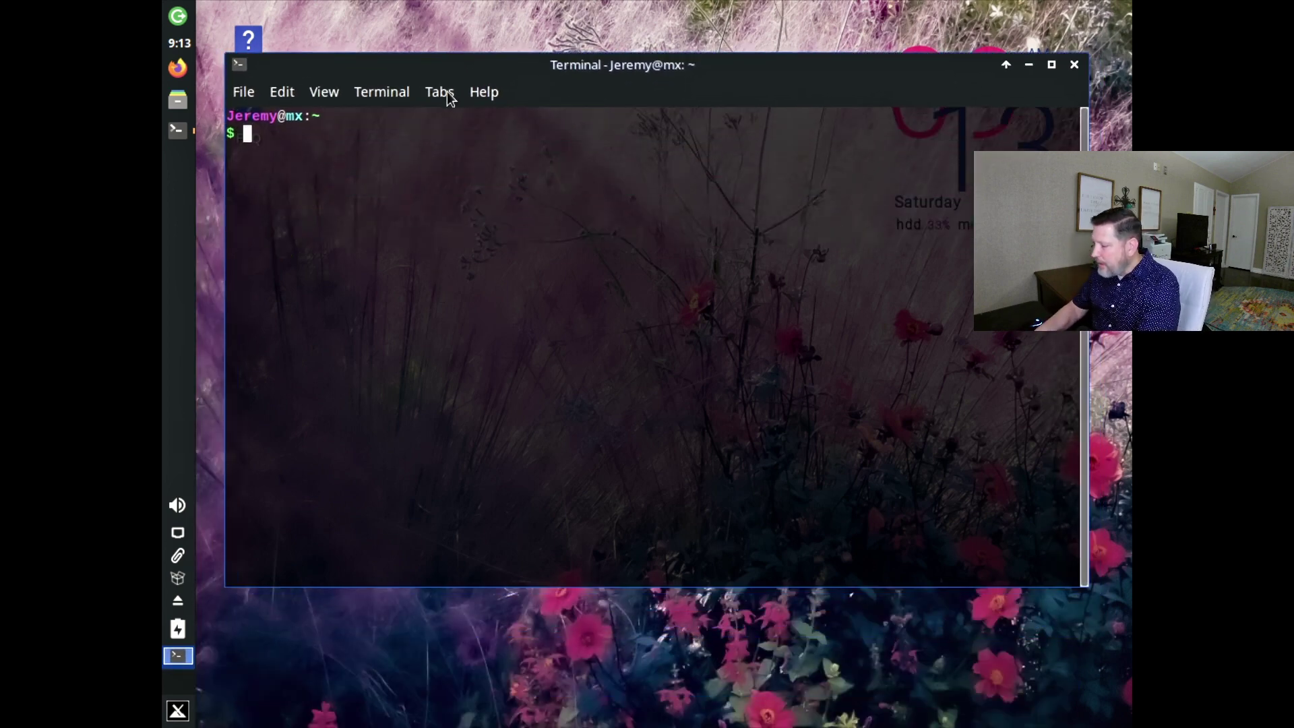
type("neofetch")
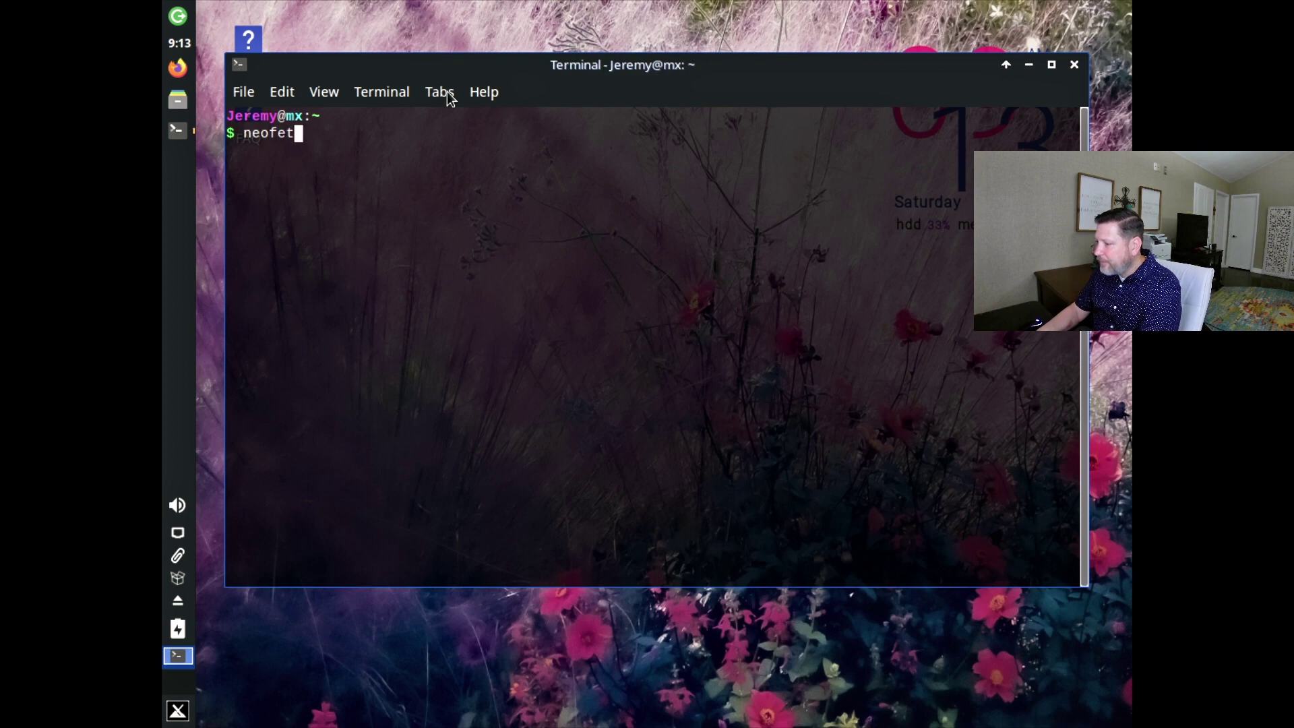
key("Return")
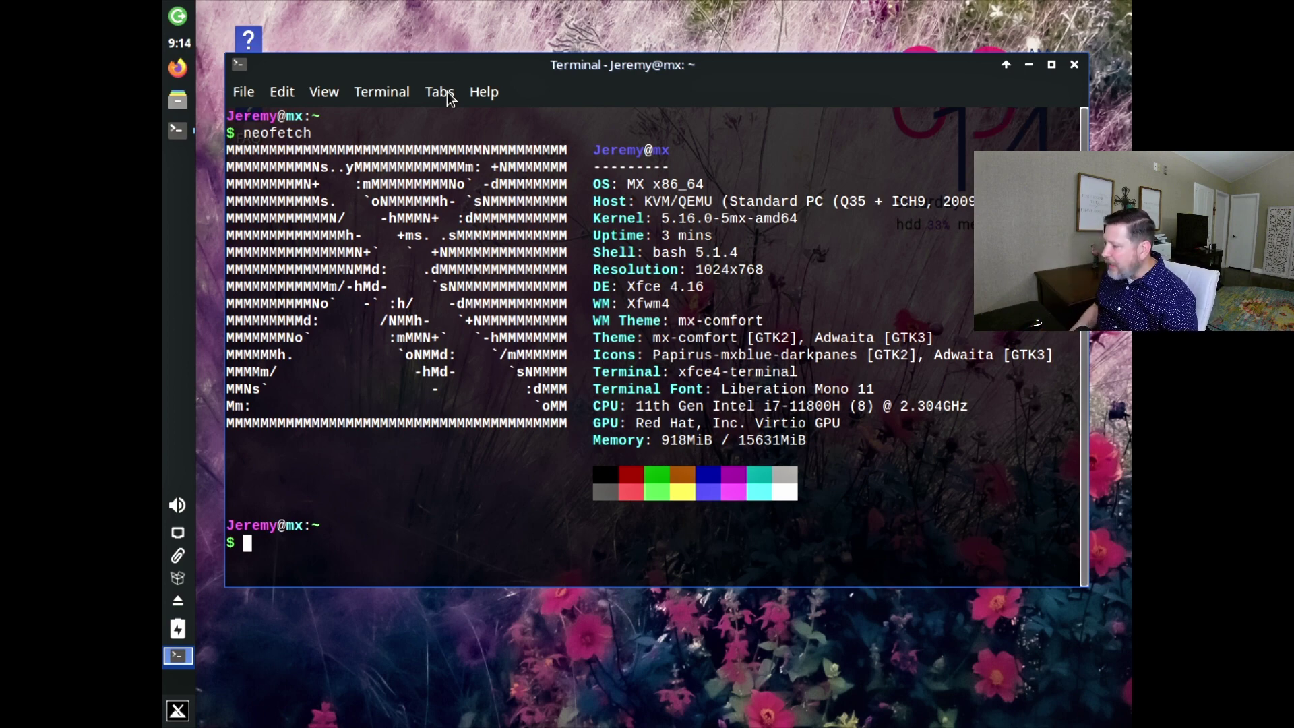
Run htop to list processes, then try closing the terminal while it runs.
type("htop")
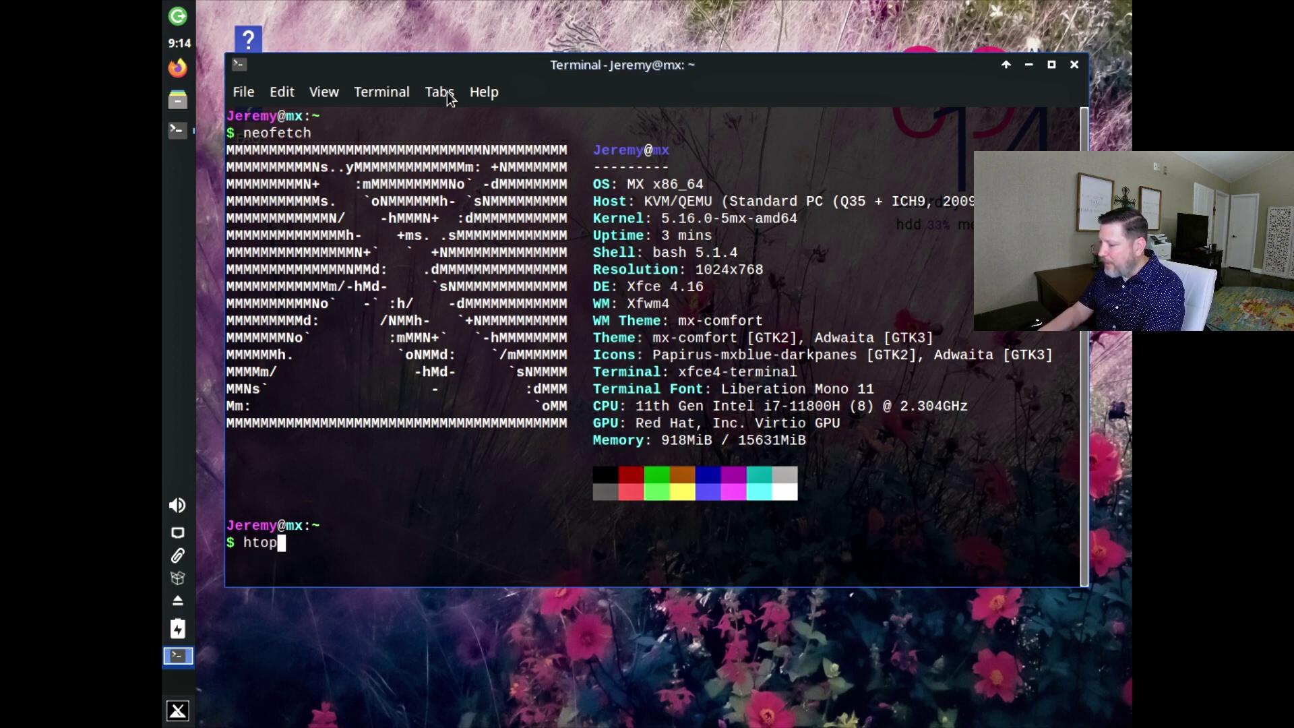
key("Return")
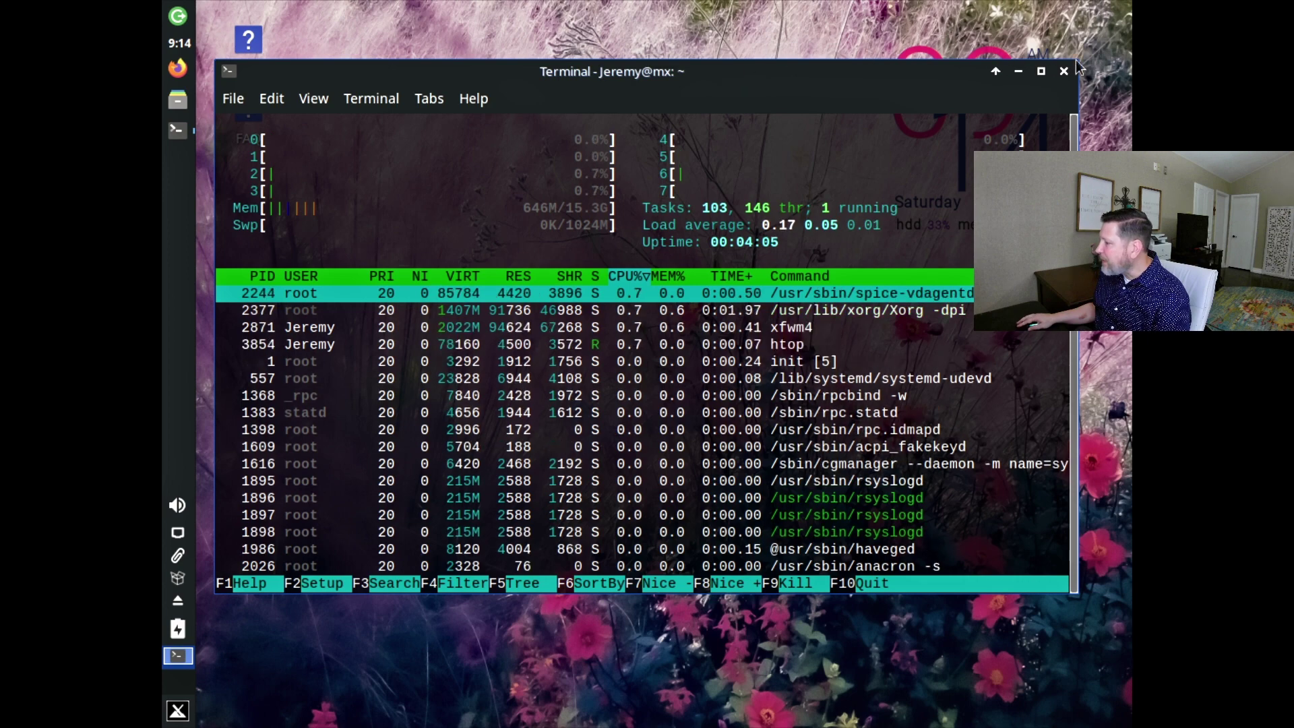
left_click(1064, 71)
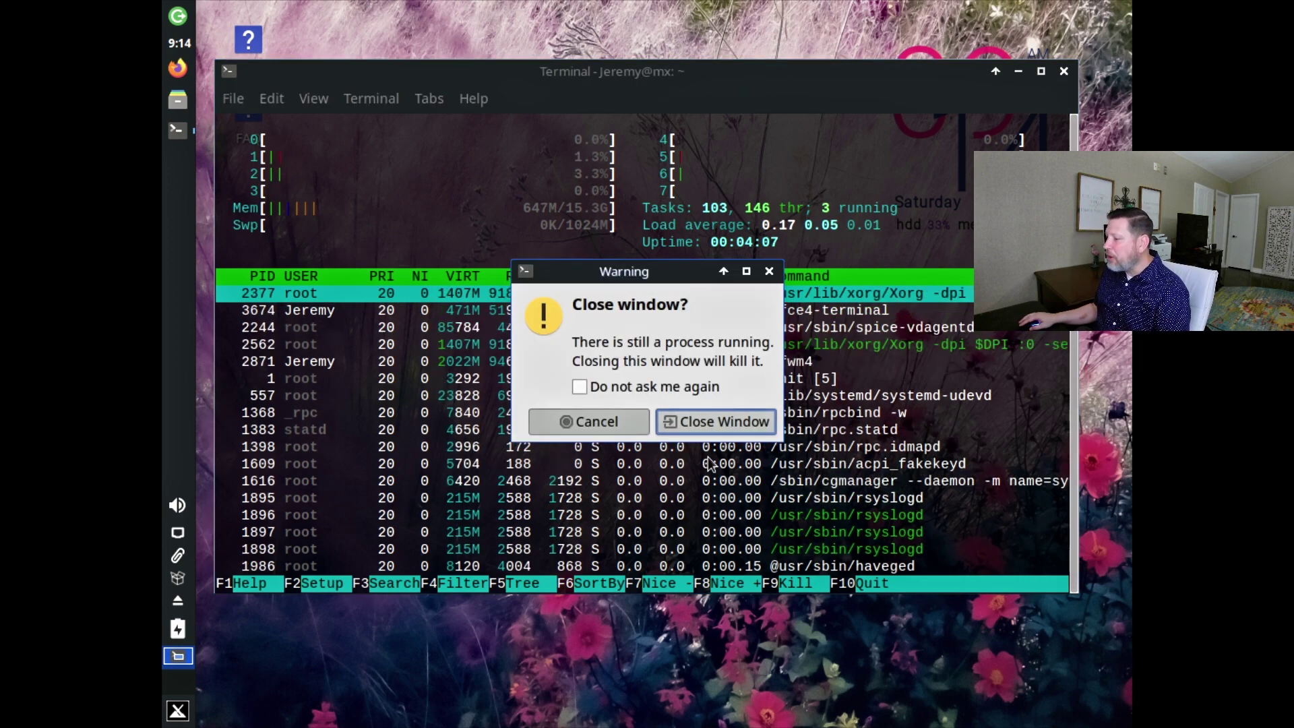
Confirm closing the htop terminal and bring up the desktop's right-click menu.
left_click(699, 419)
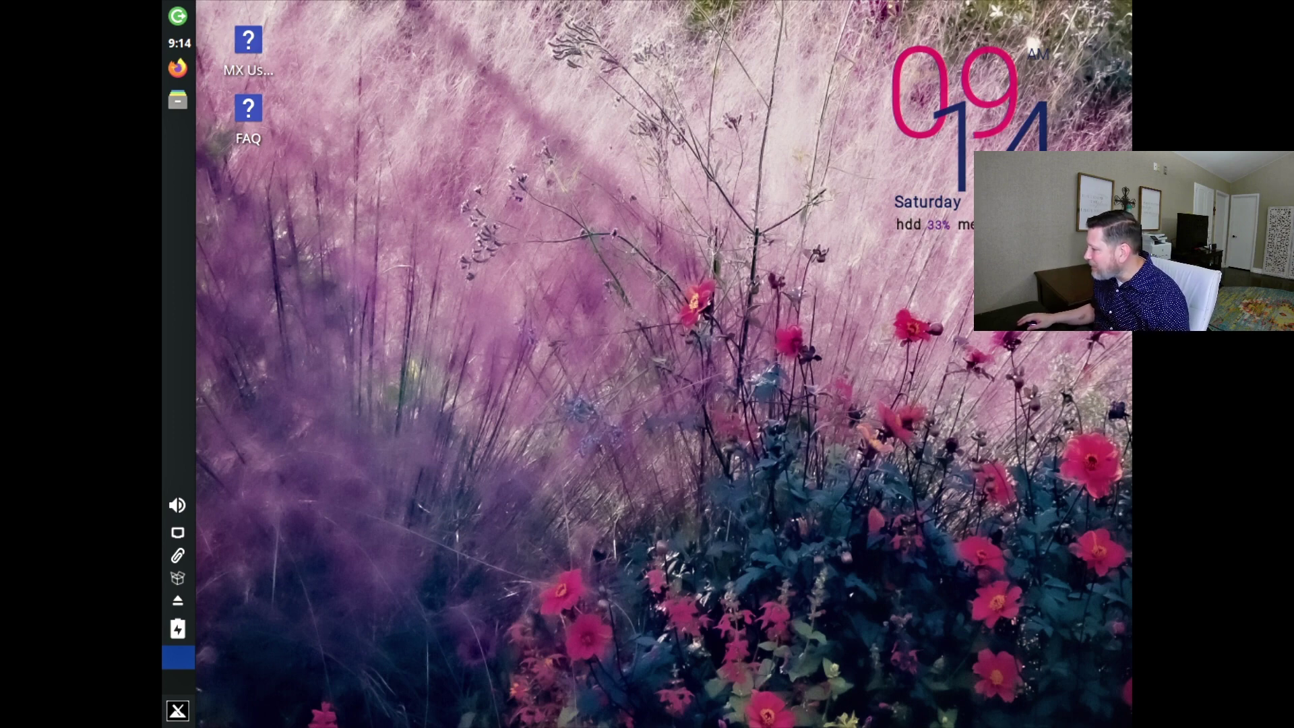
right_click(433, 224)
left_click(507, 143)
right_click(507, 143)
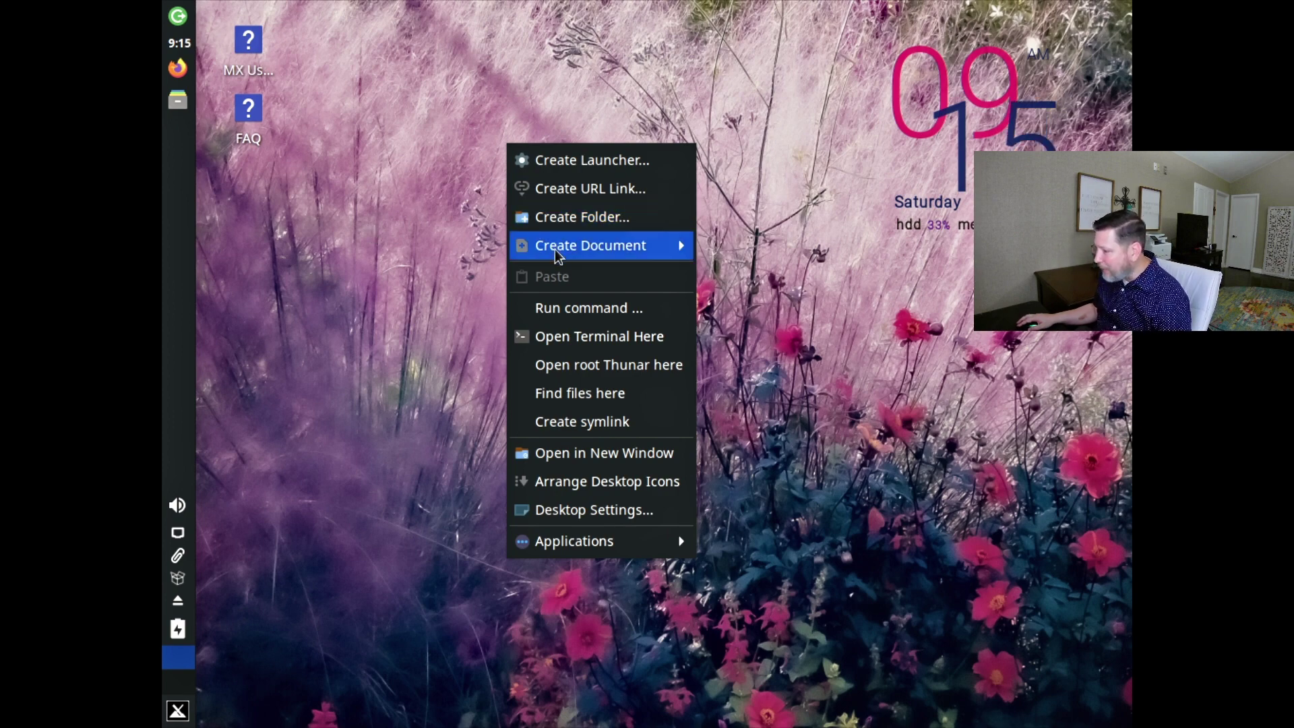
Launch Firefox from Run command by entering 'fire', then open its settings.
left_click(564, 317)
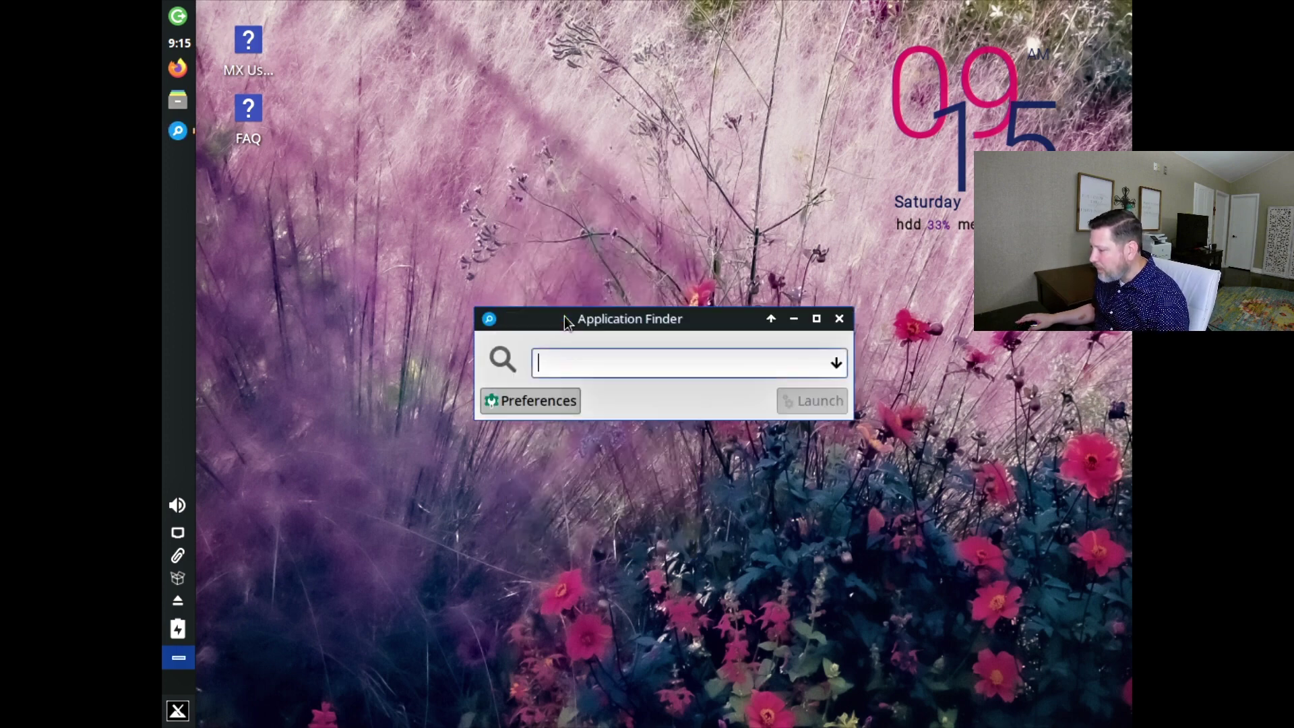
type("firefox")
key("Return")
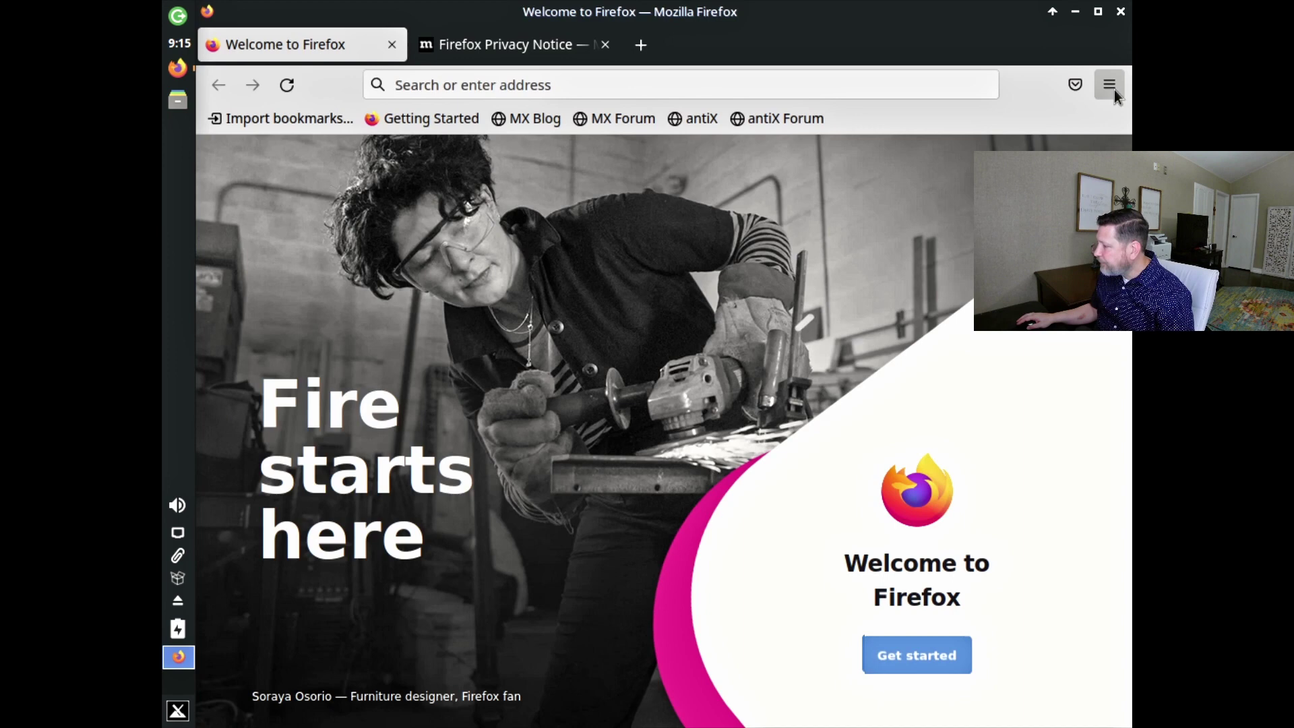
left_click(1110, 85)
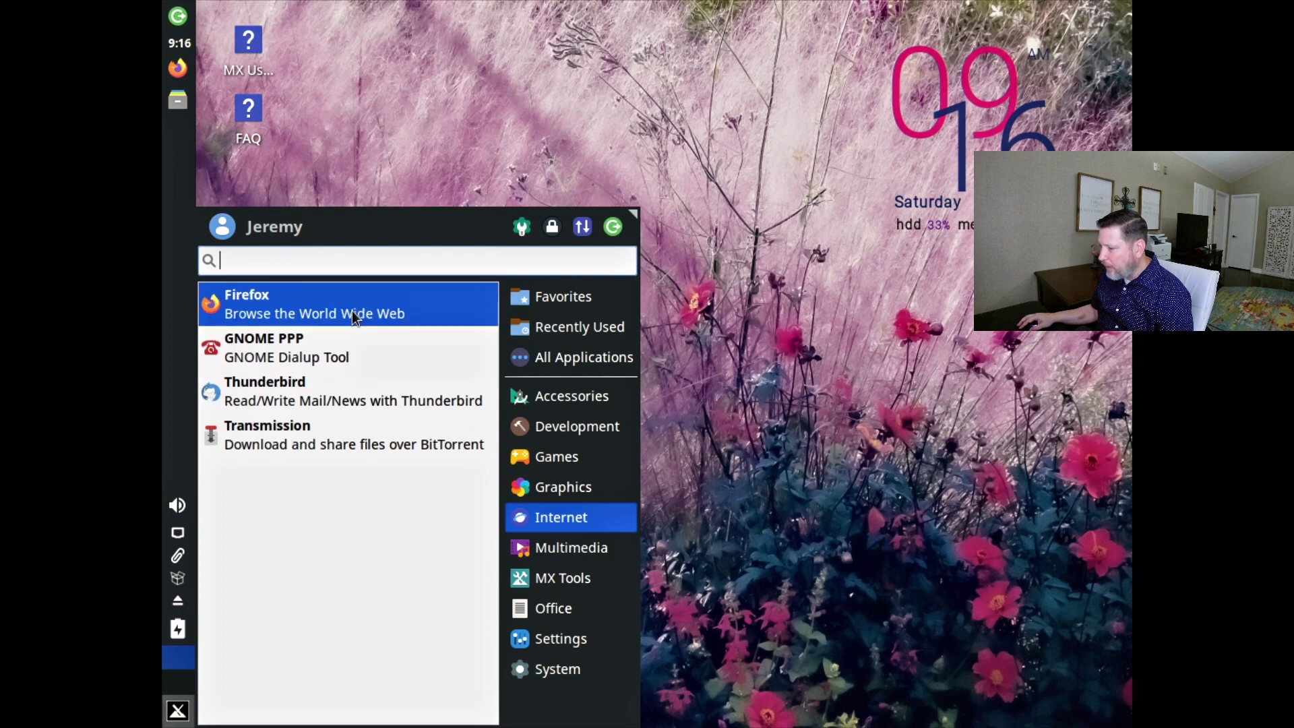
Set the screen resolution to 1920x1080 in Display settings and toggle Conky off.
type("disp")
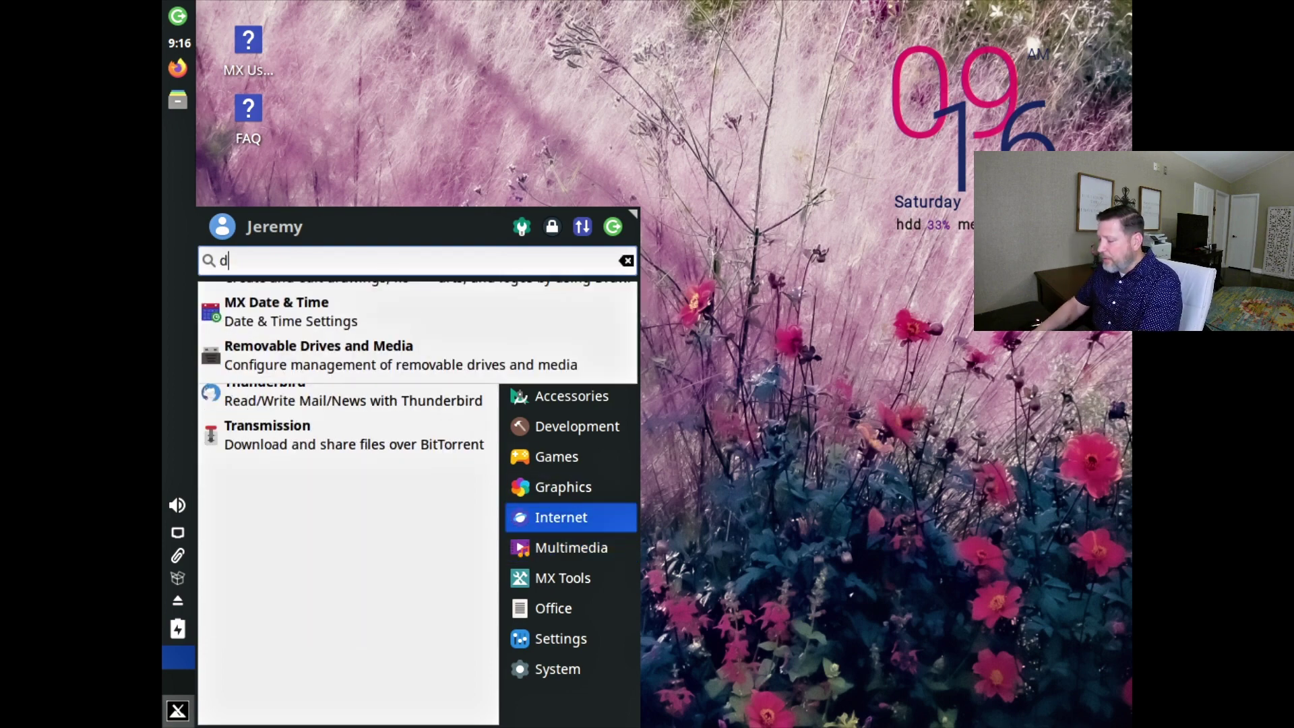
key("Return")
left_click(710, 145)
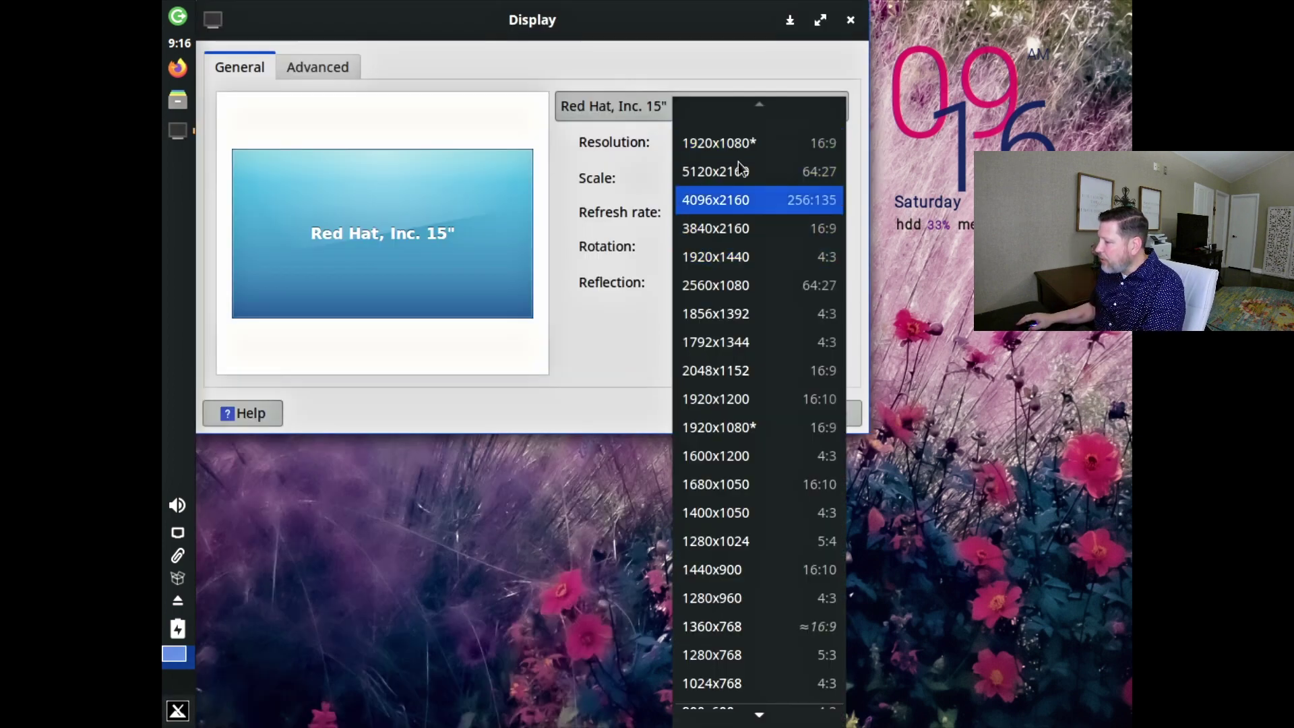
left_click(742, 143)
left_click(823, 326)
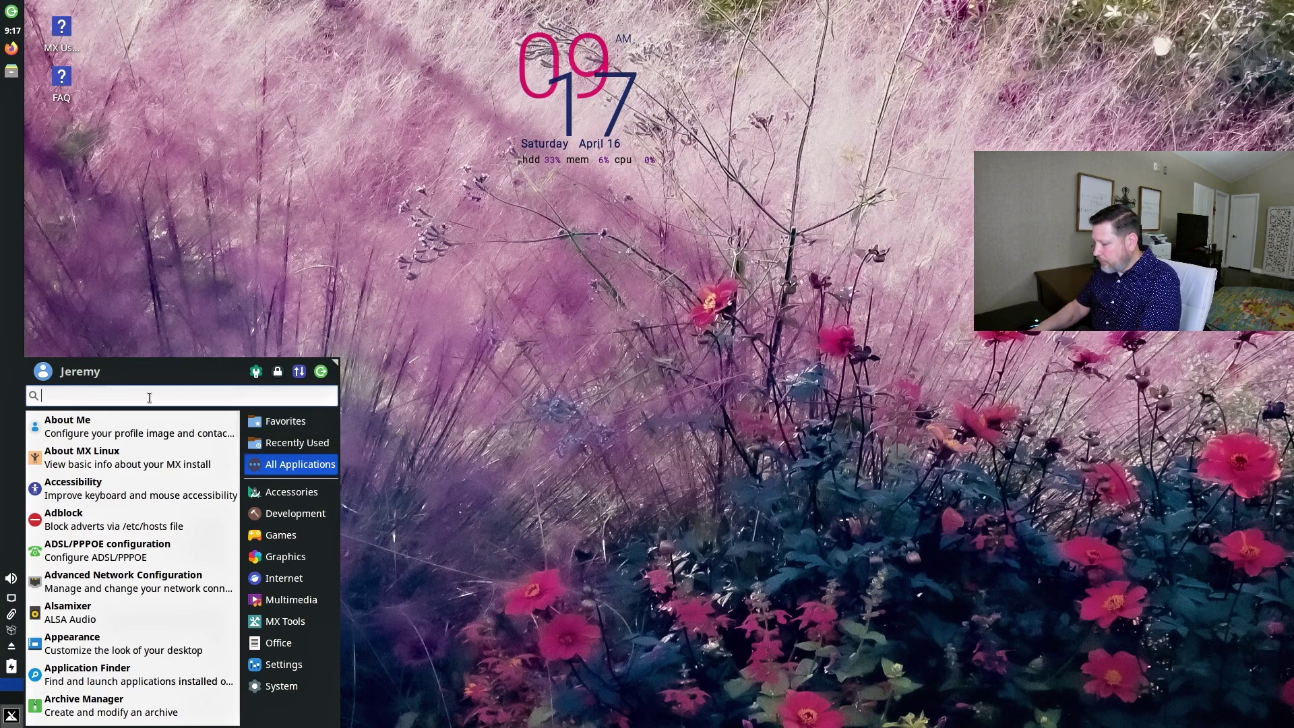
type("conk")
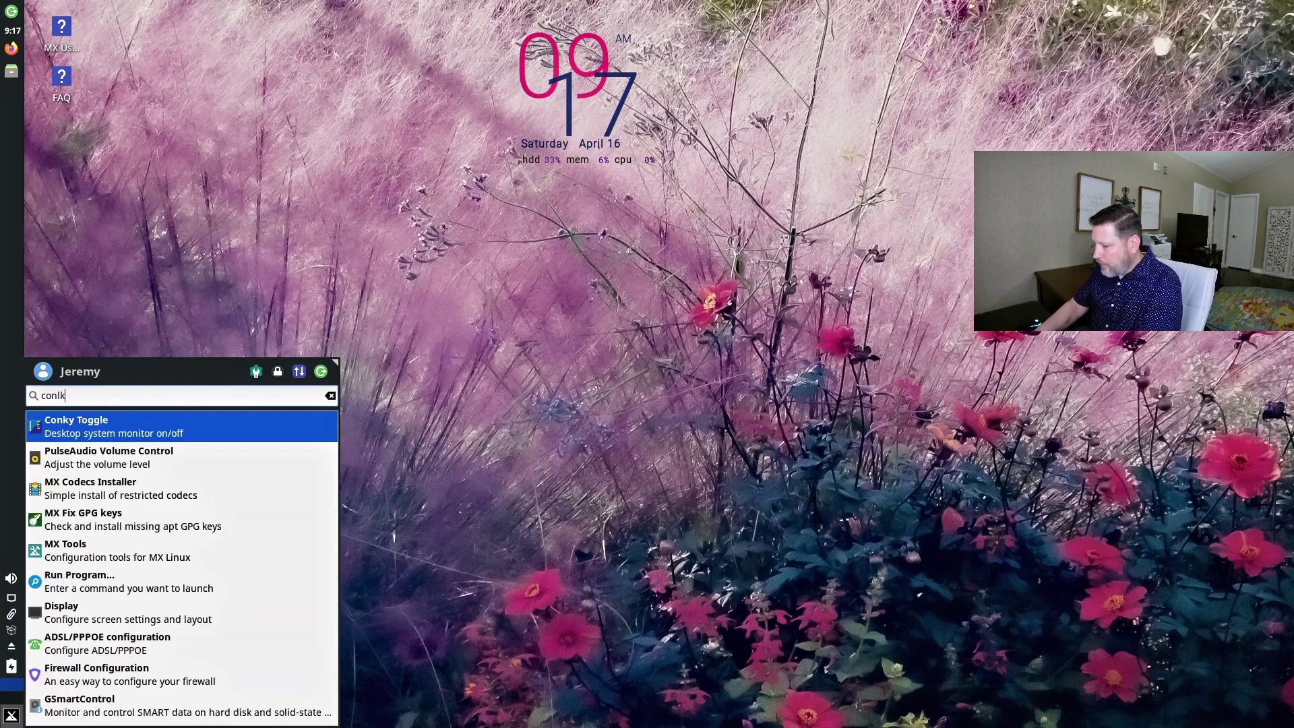
type("y")
key("Return")
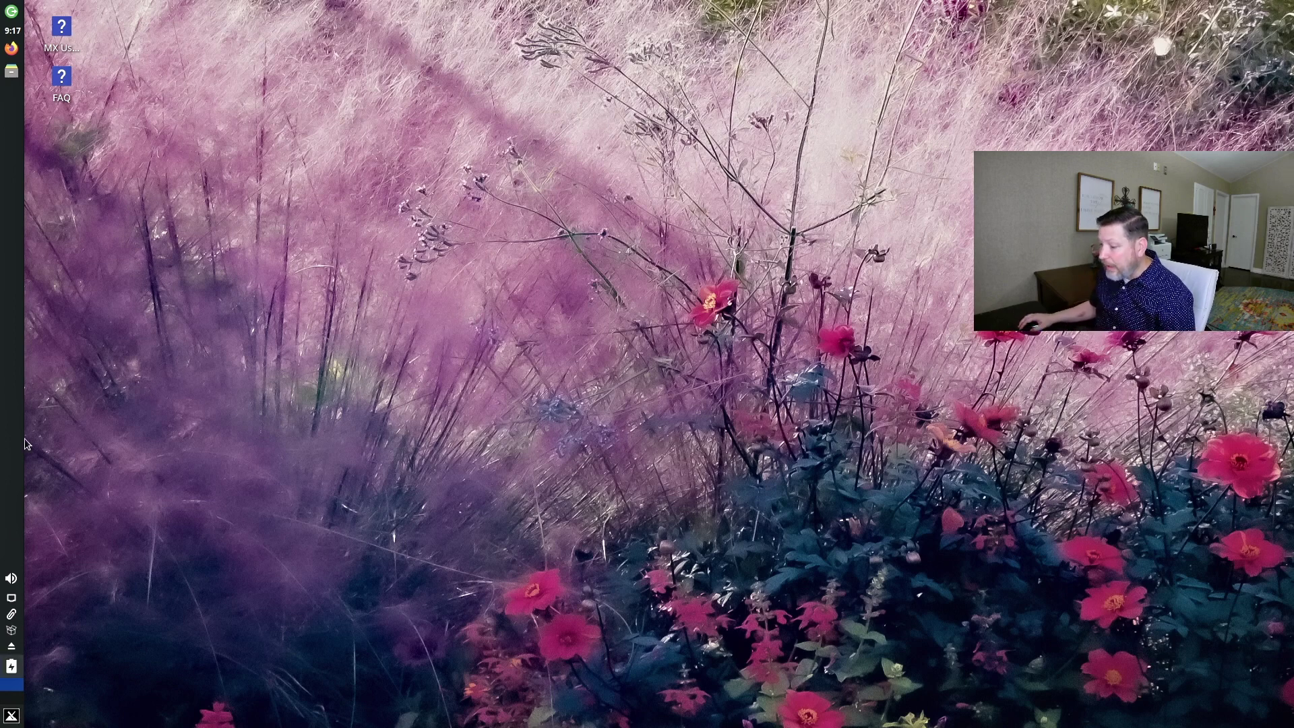
Search the application menu for 'conky' and run Conky Toggle to restore the clock.
left_click(2, 722)
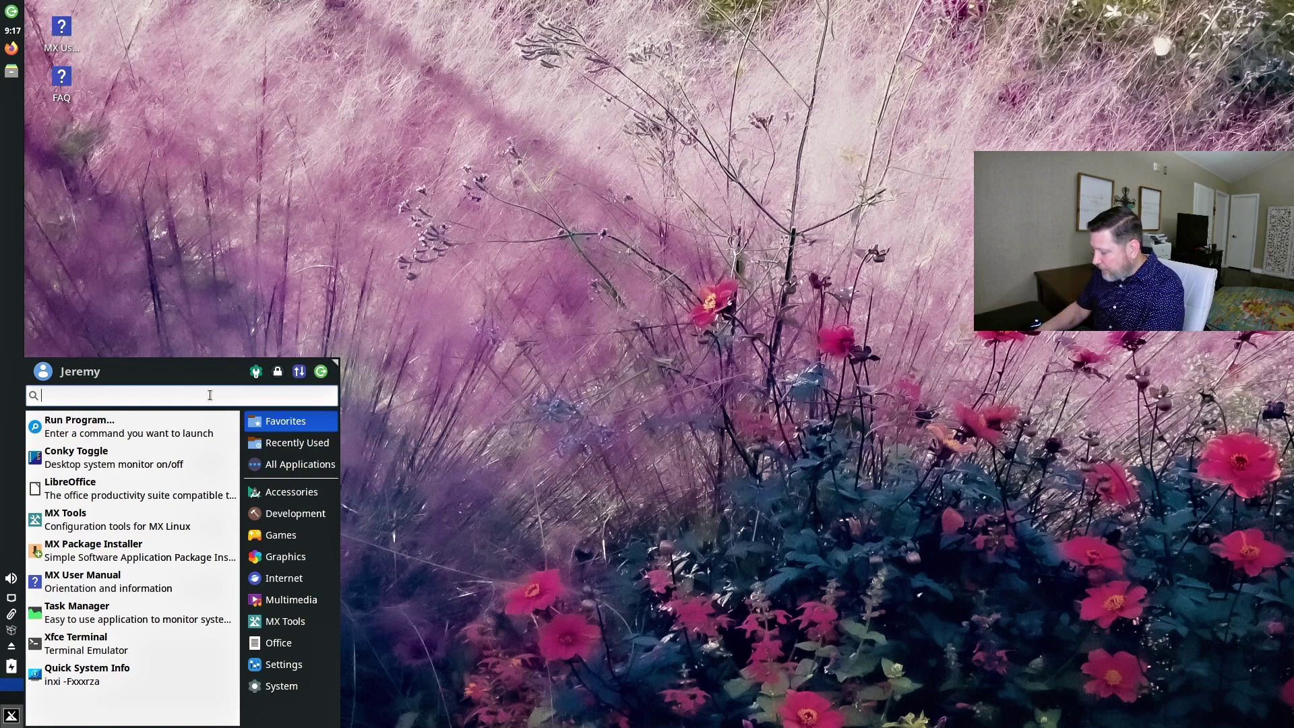
type("conky")
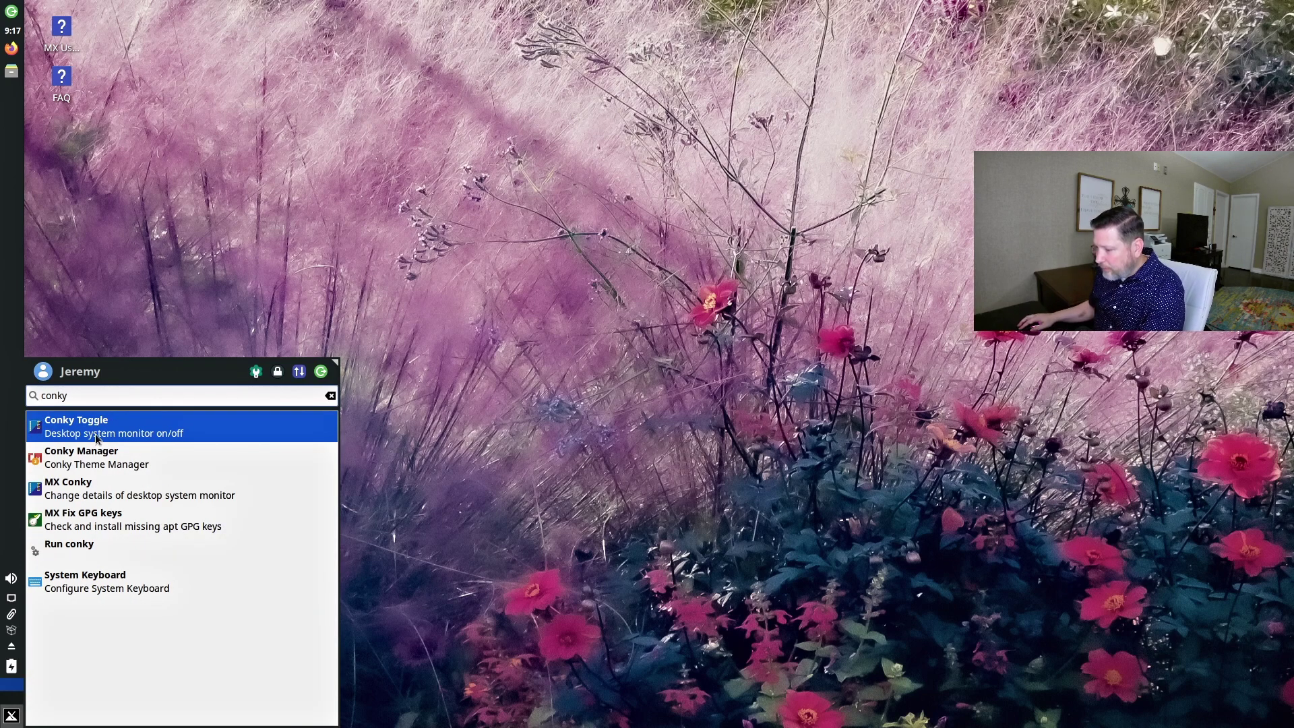
left_click(95, 434)
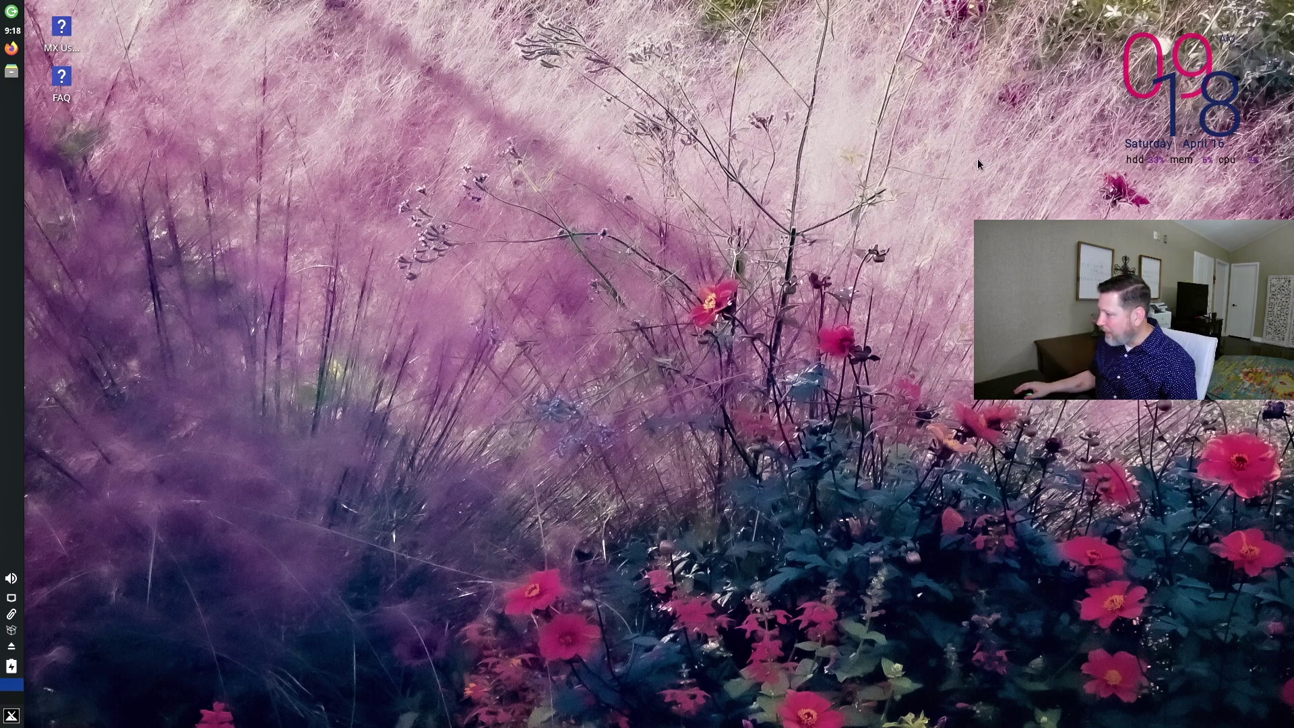
Launch MX Conky from a 'conky' menu search and dismiss the data update notice.
left_click(11, 716)
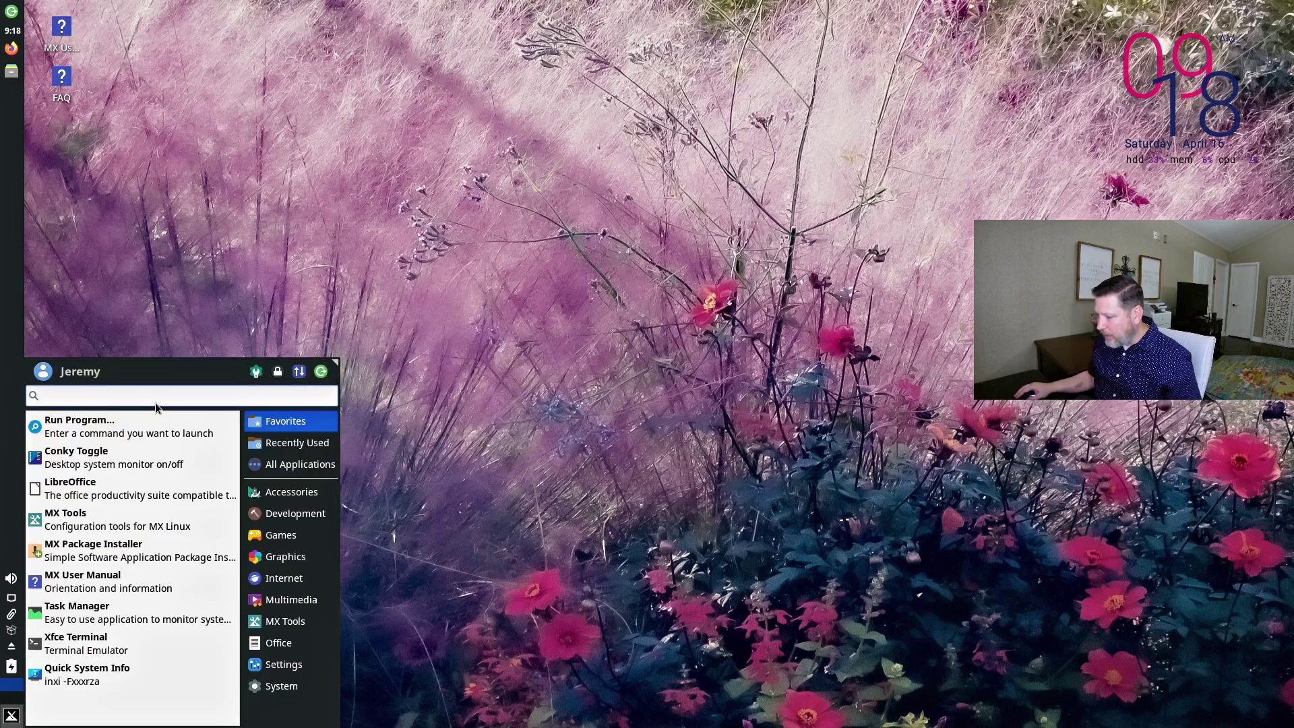
type("conky")
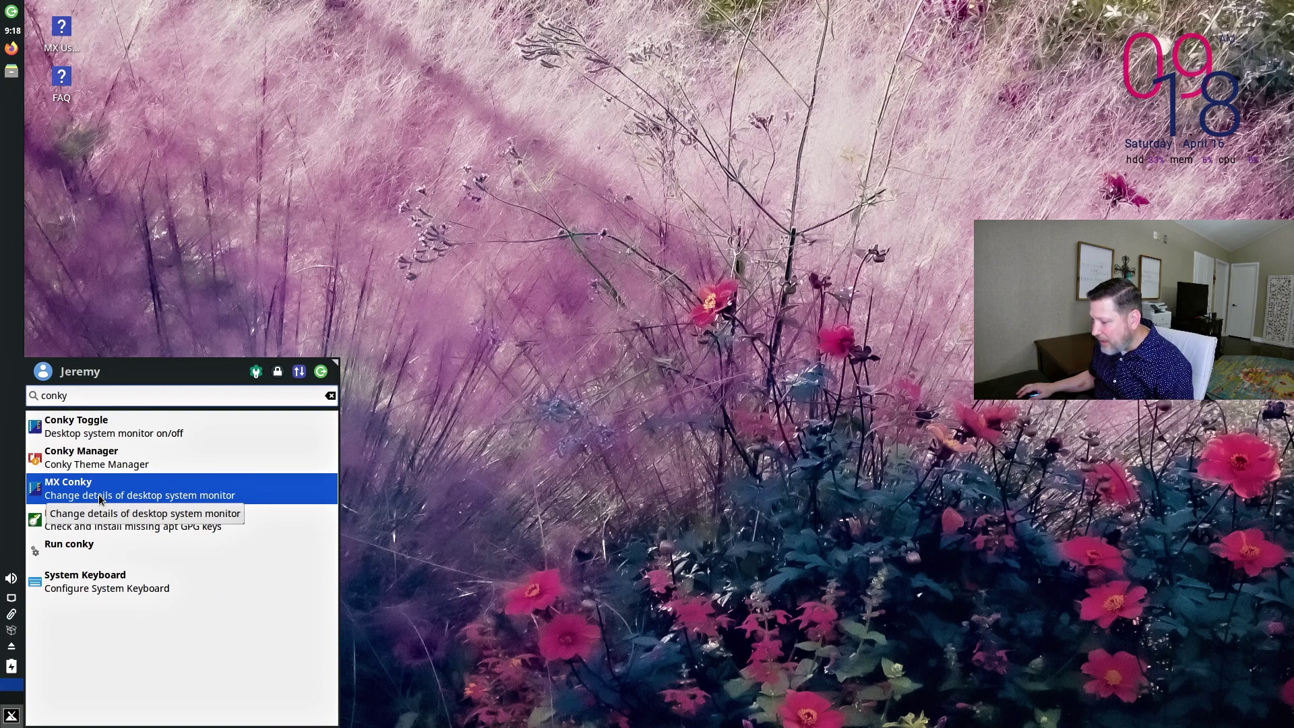
left_click(100, 499)
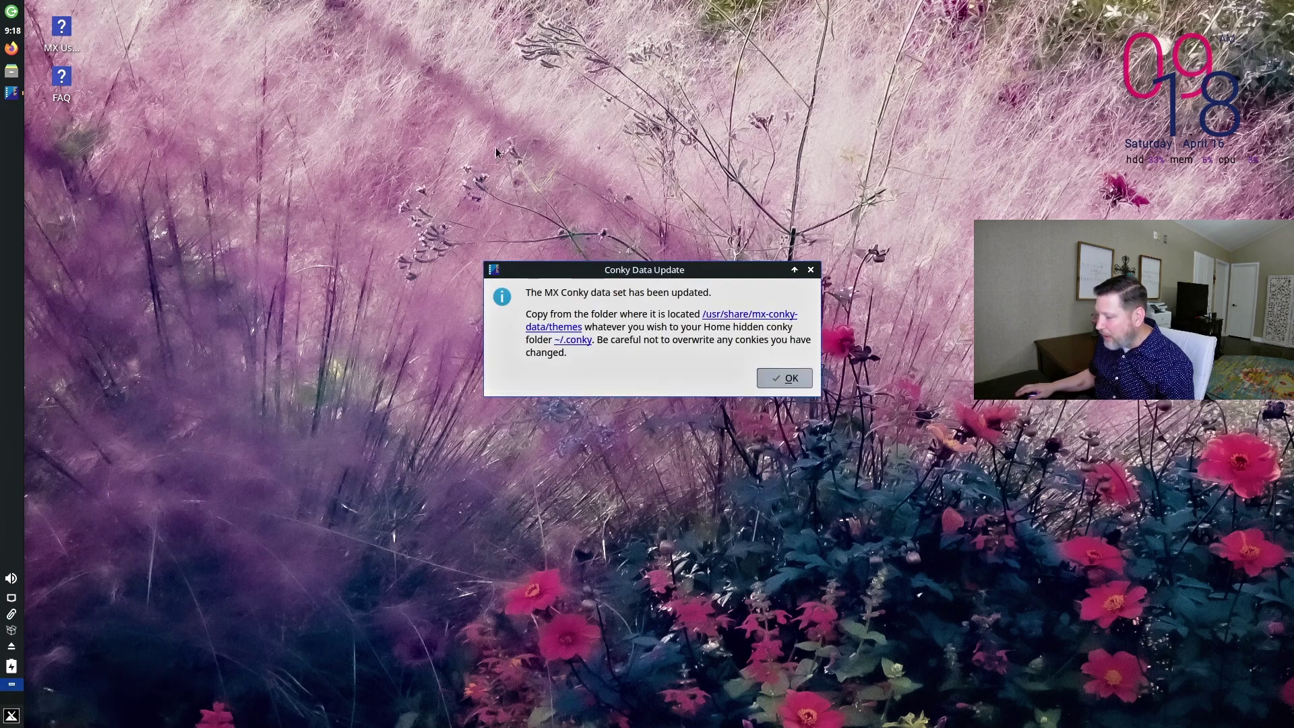
left_click(786, 379)
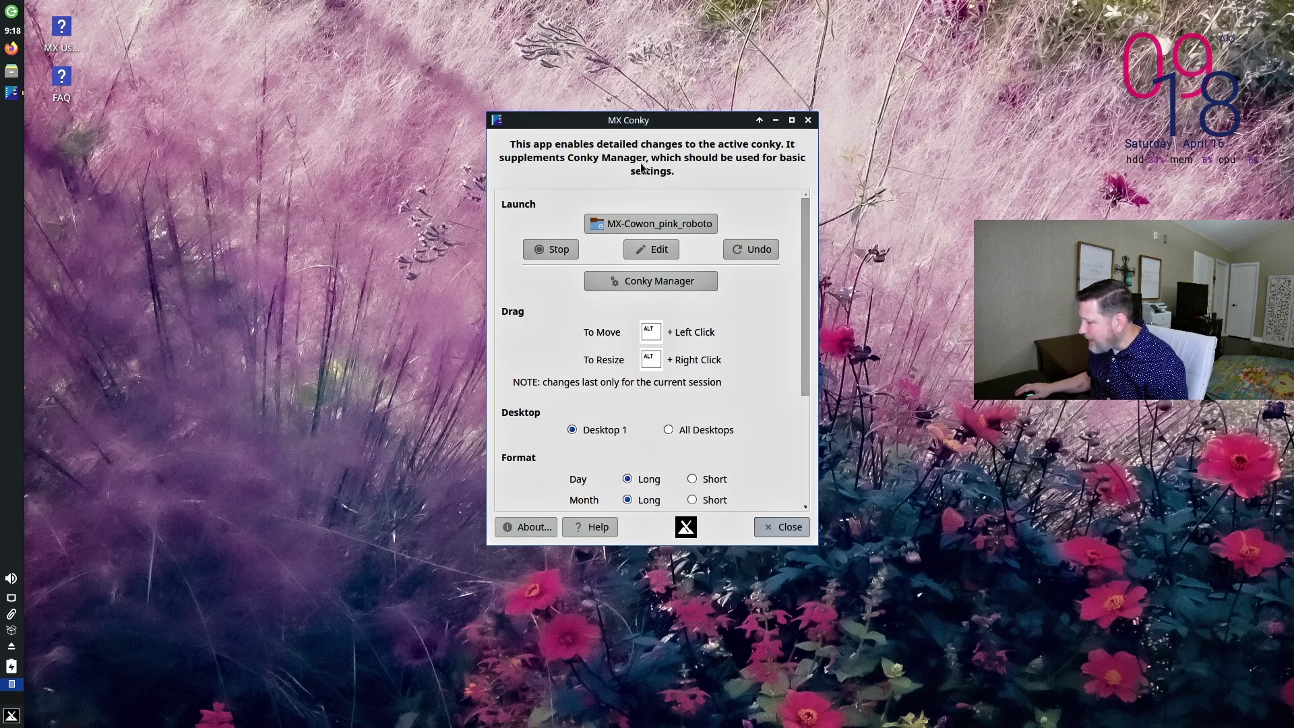
left_click_drag(592, 122, 467, 109)
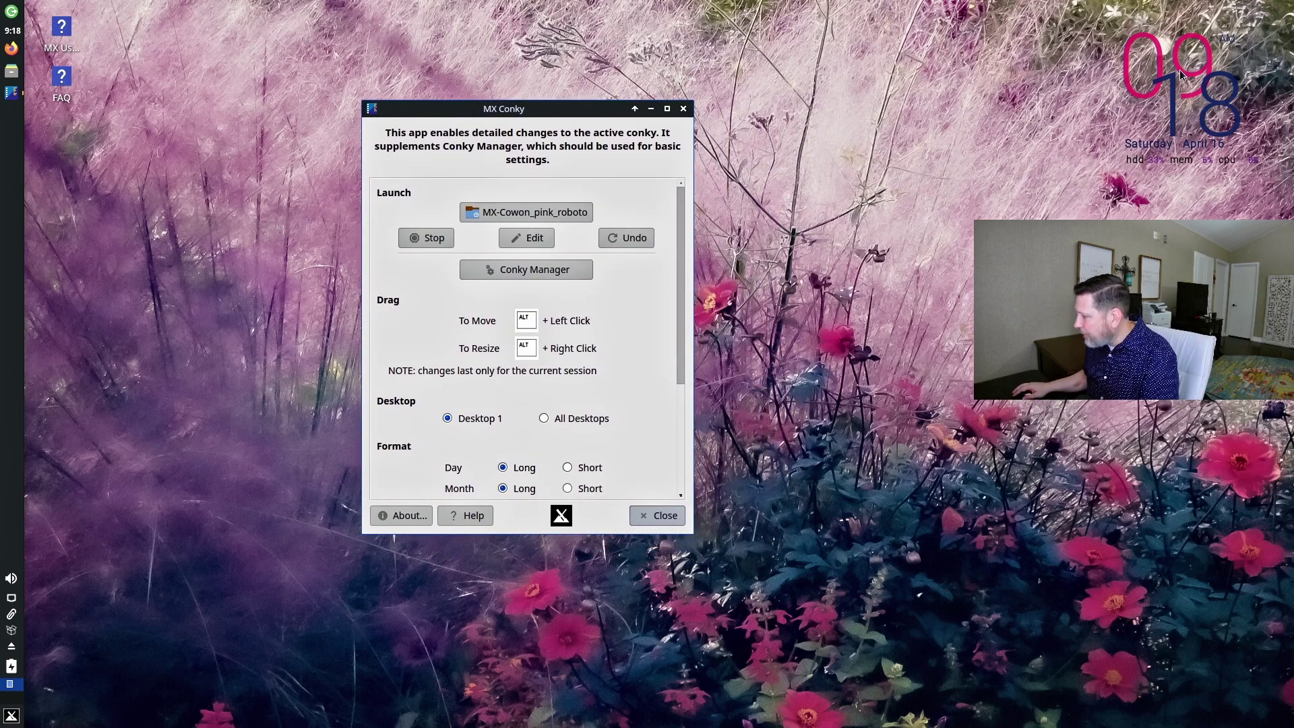
Drag the clock widget around the desktop and back to the top-right corner.
left_click_drag(1181, 72, 648, 92)
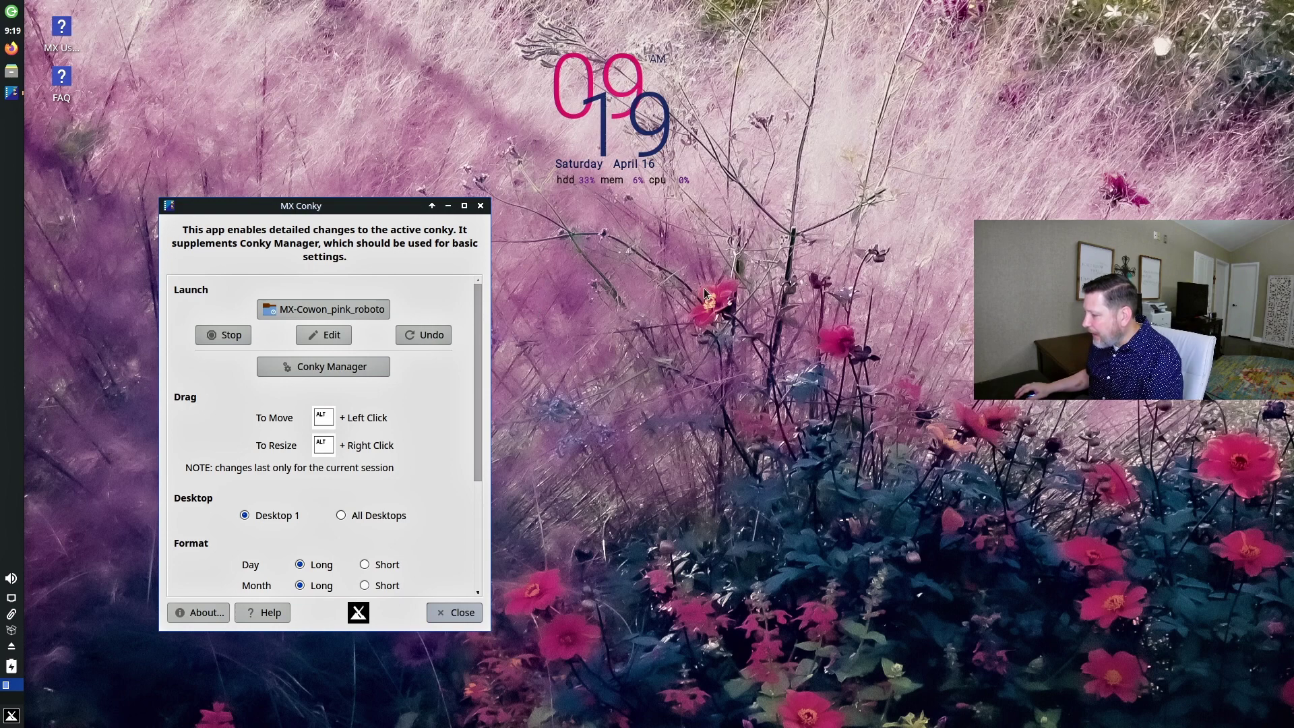
left_click_drag(611, 95, 636, 168)
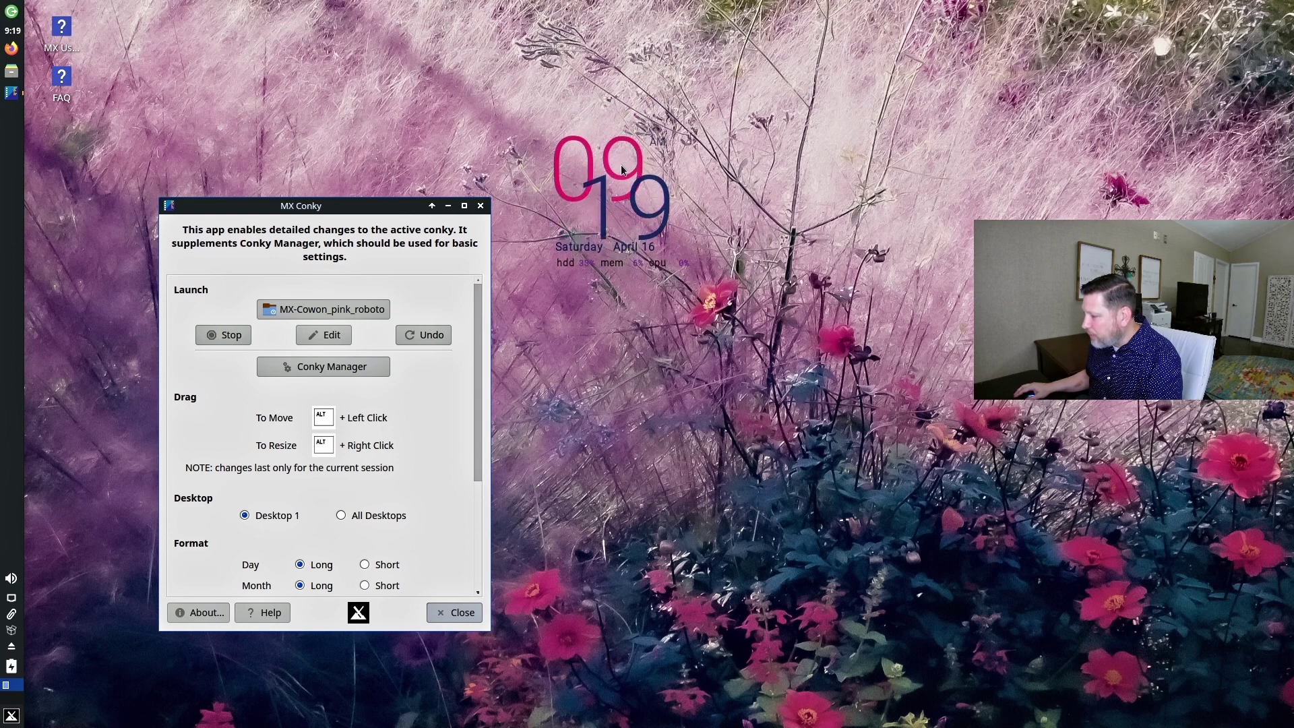
left_click_drag(622, 169, 1257, 79)
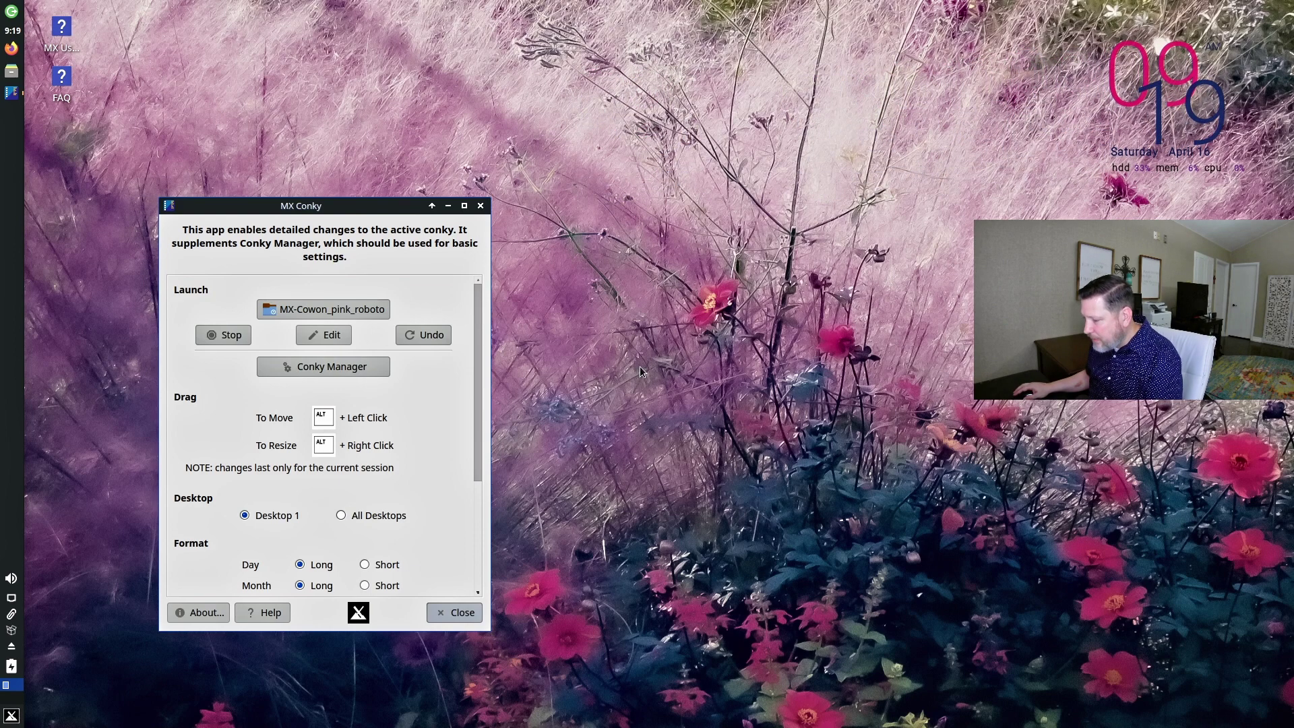
Open Conky Manager, browse its widget list, then close it and MX Conky.
left_click(353, 371)
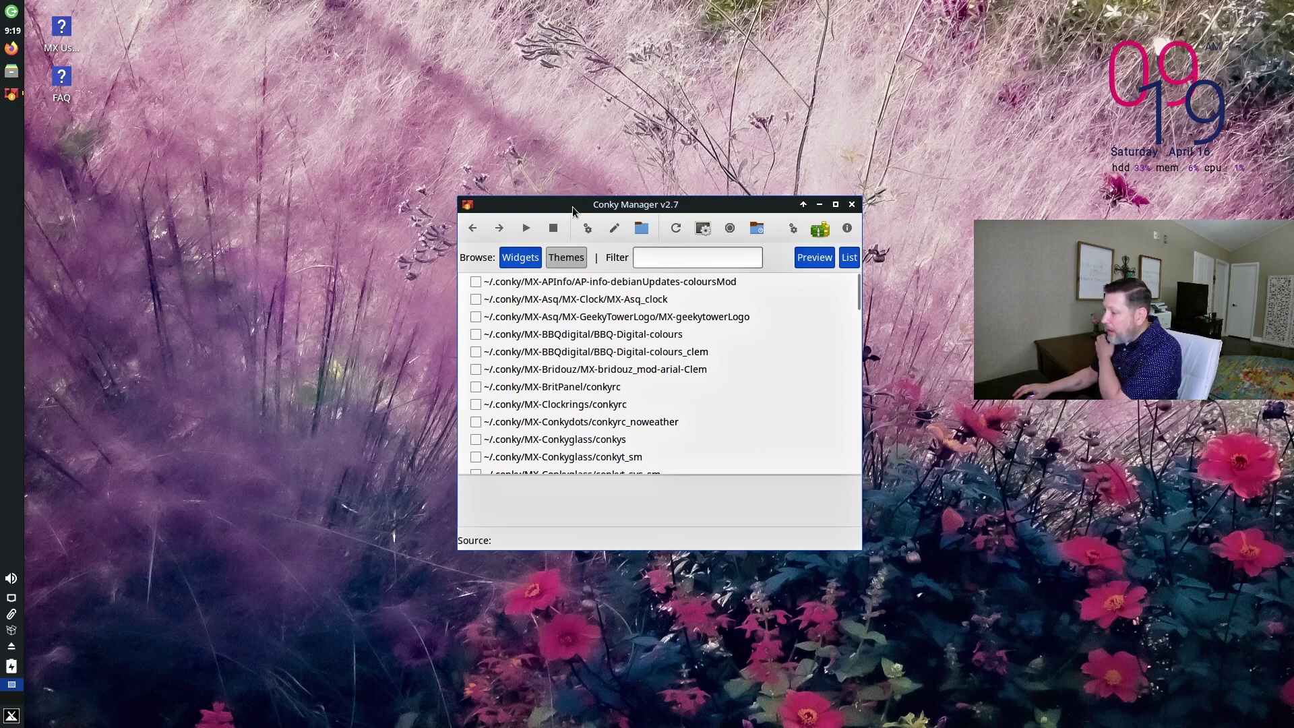
scroll(566, 388, "down", 5)
scroll(571, 401, "down", 5)
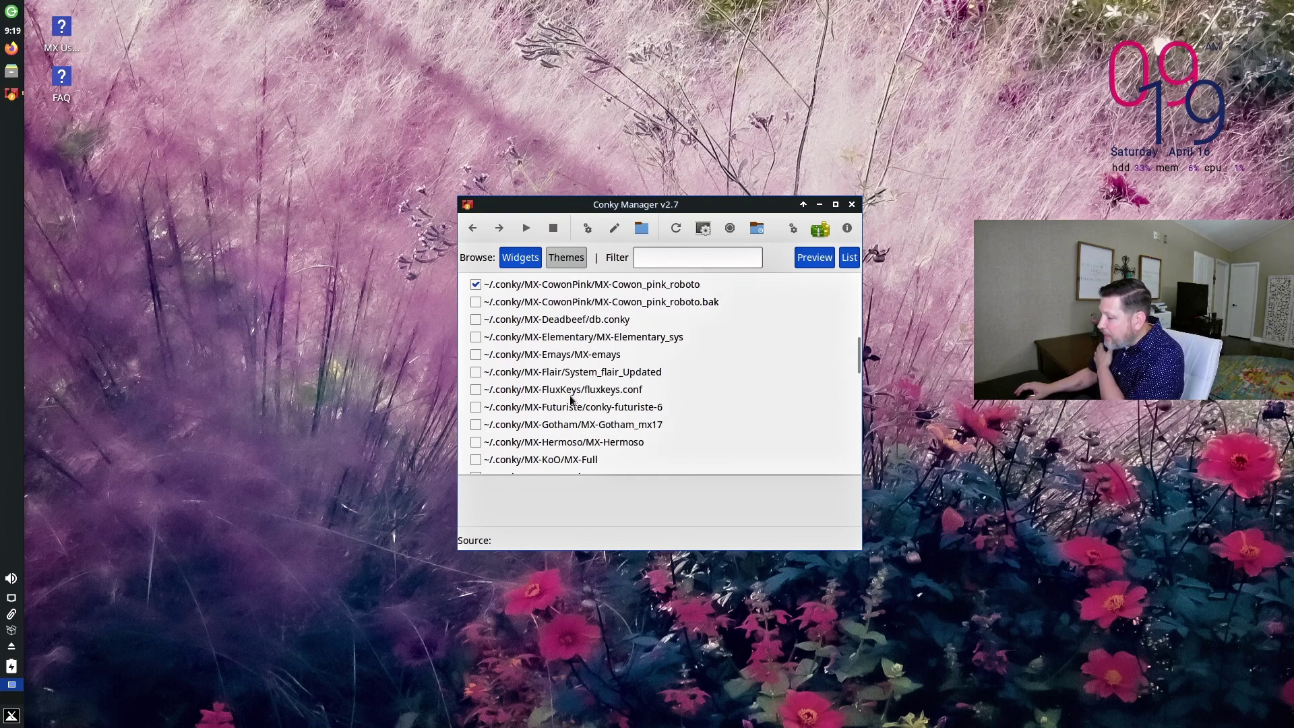
scroll(571, 408, "up", 4)
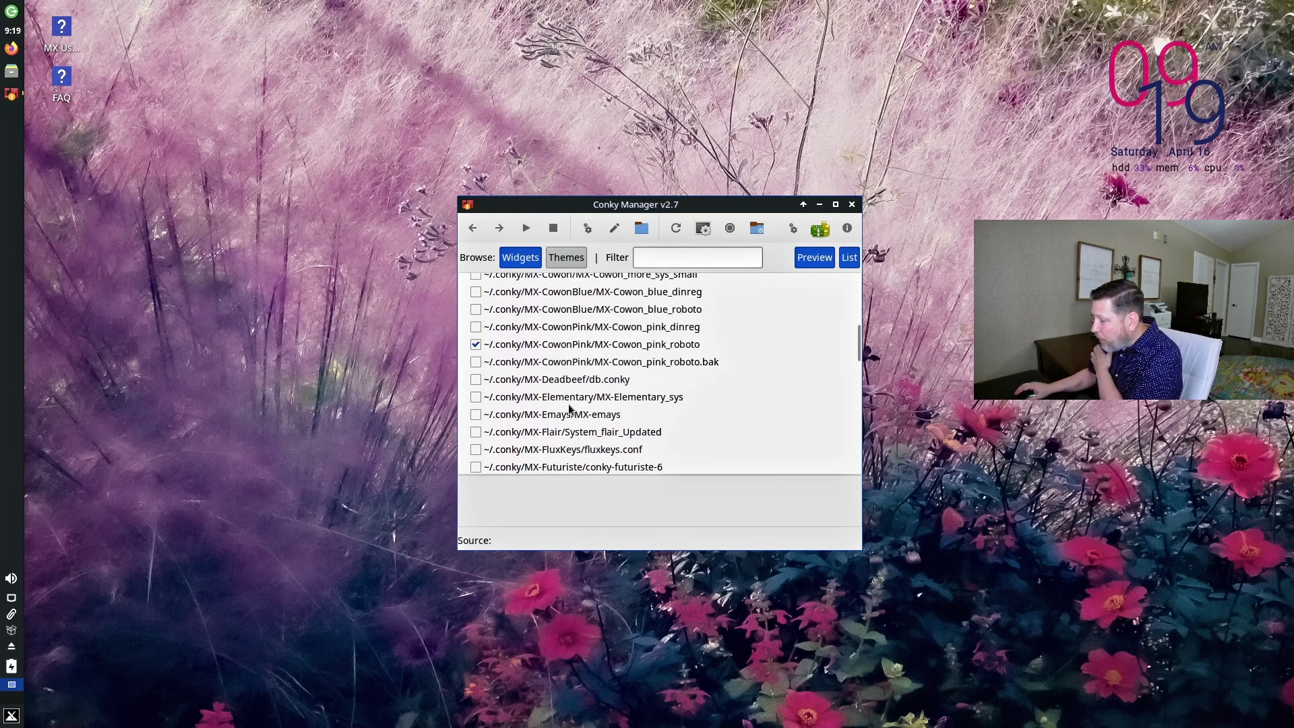
scroll(569, 410, "up", 1)
key("alt+F4")
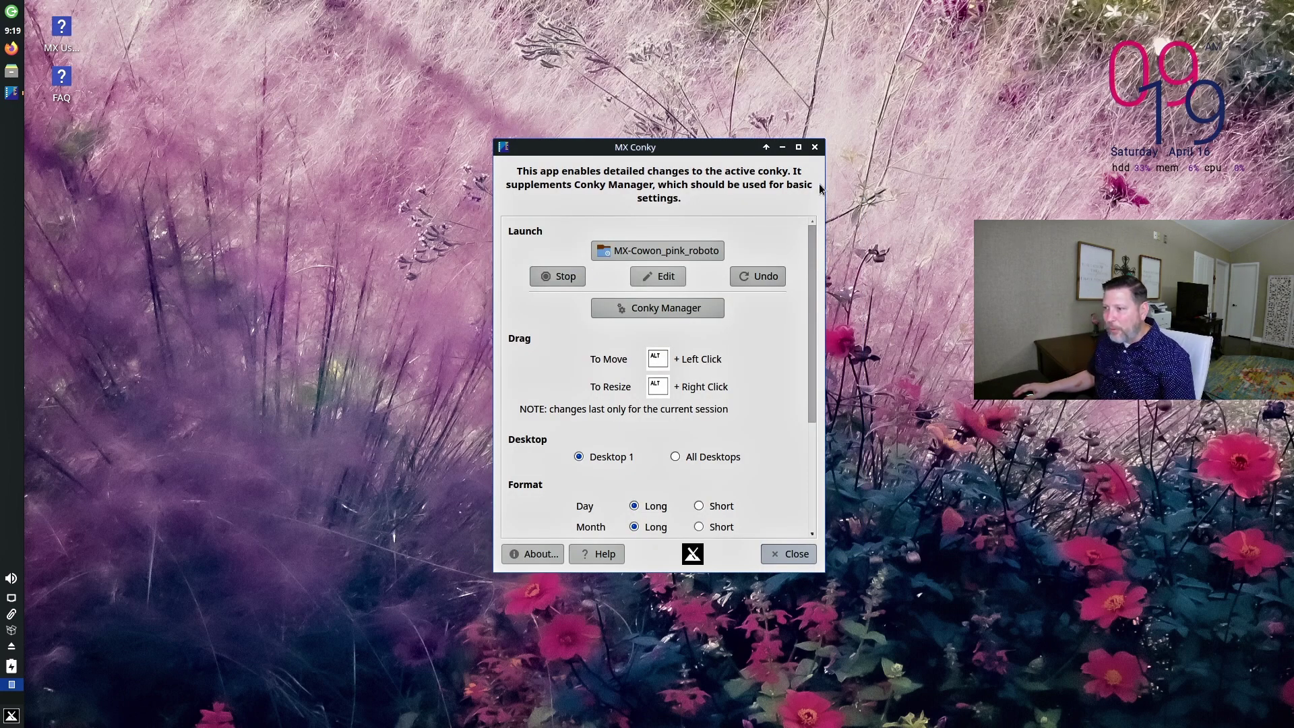
left_click(814, 145)
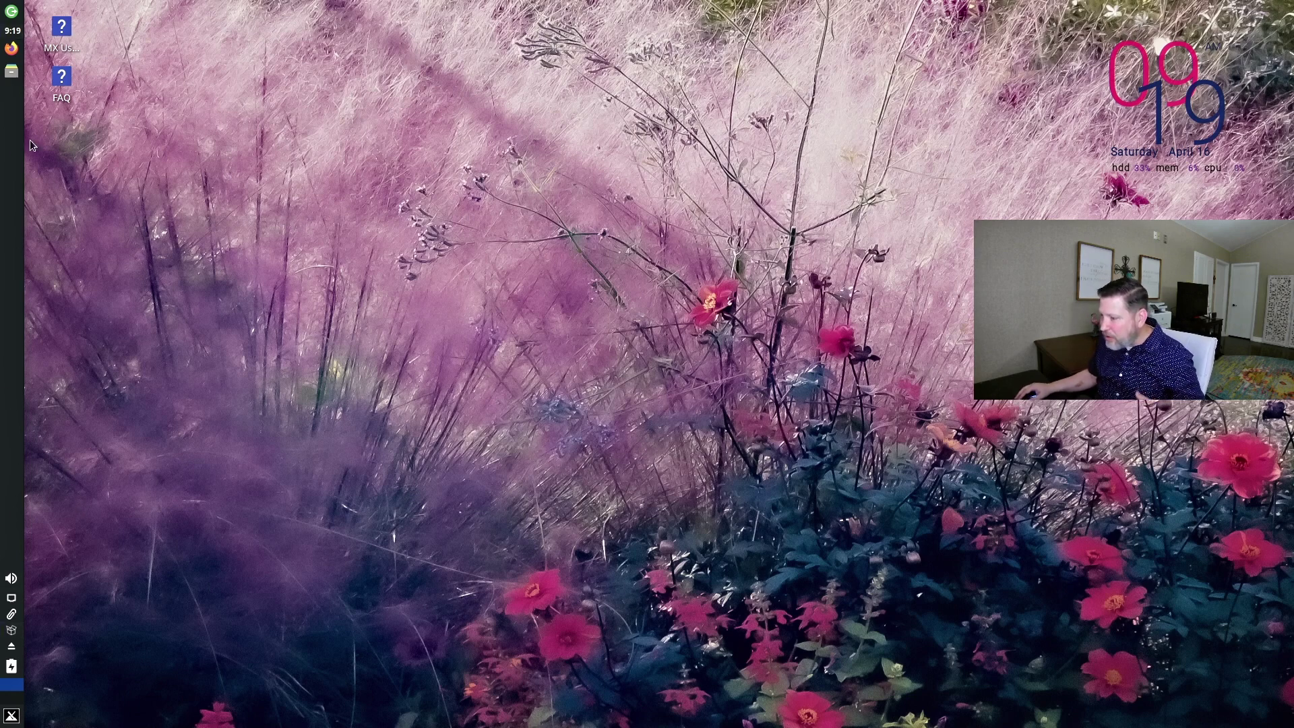
Launch MX Package Installer via a 'software' menu search and authenticate with the password.
left_click(11, 715)
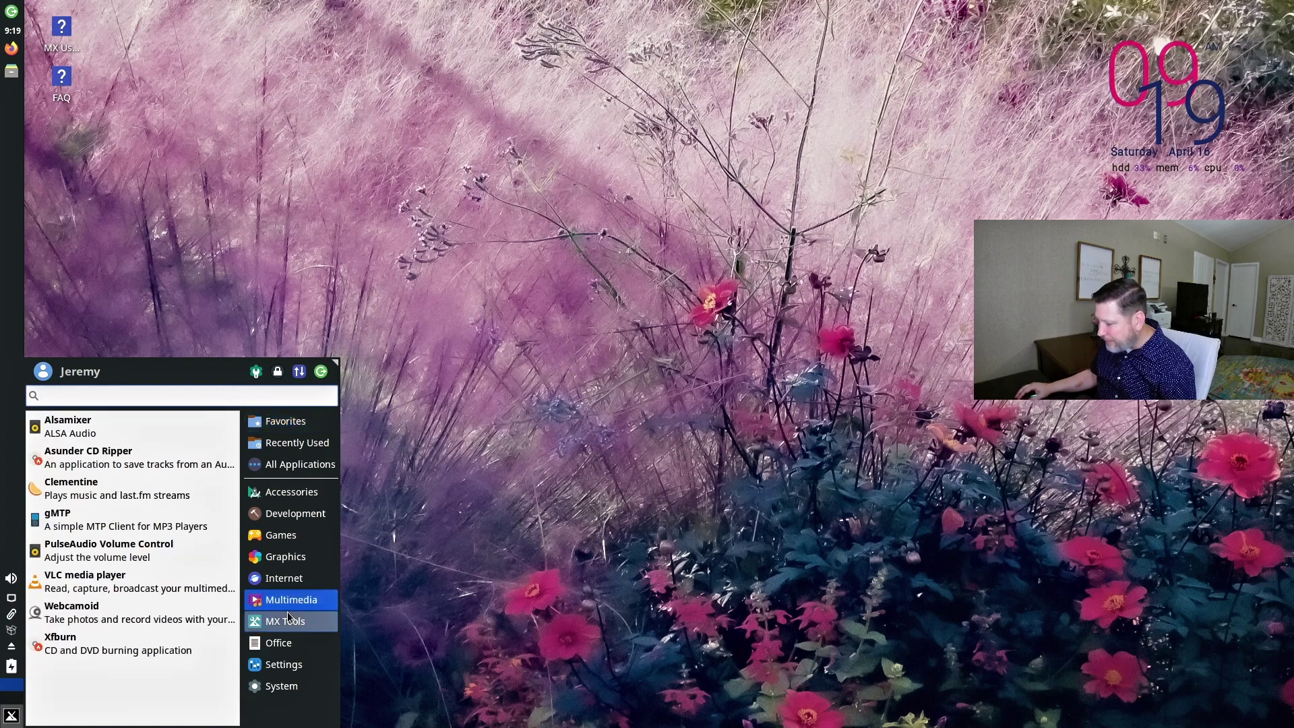
mouse_move(288, 619)
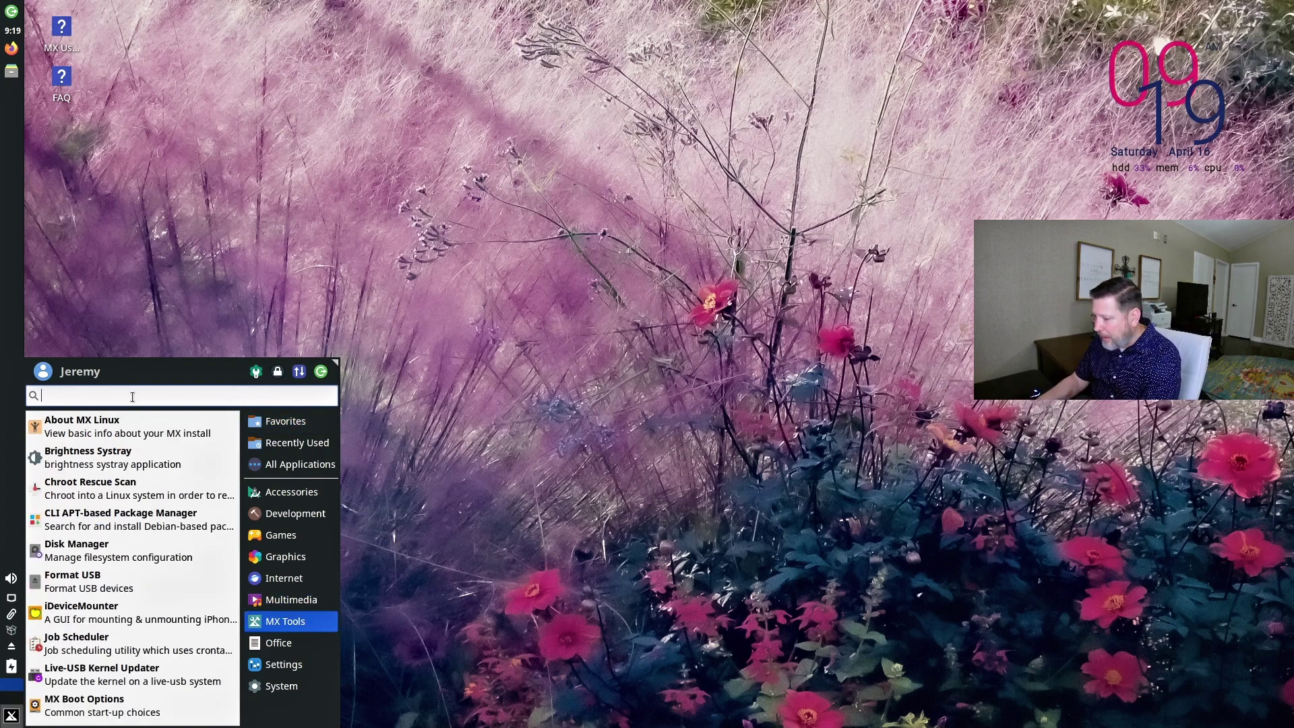
type("sot")
key("BackSpace")
type("ftware")
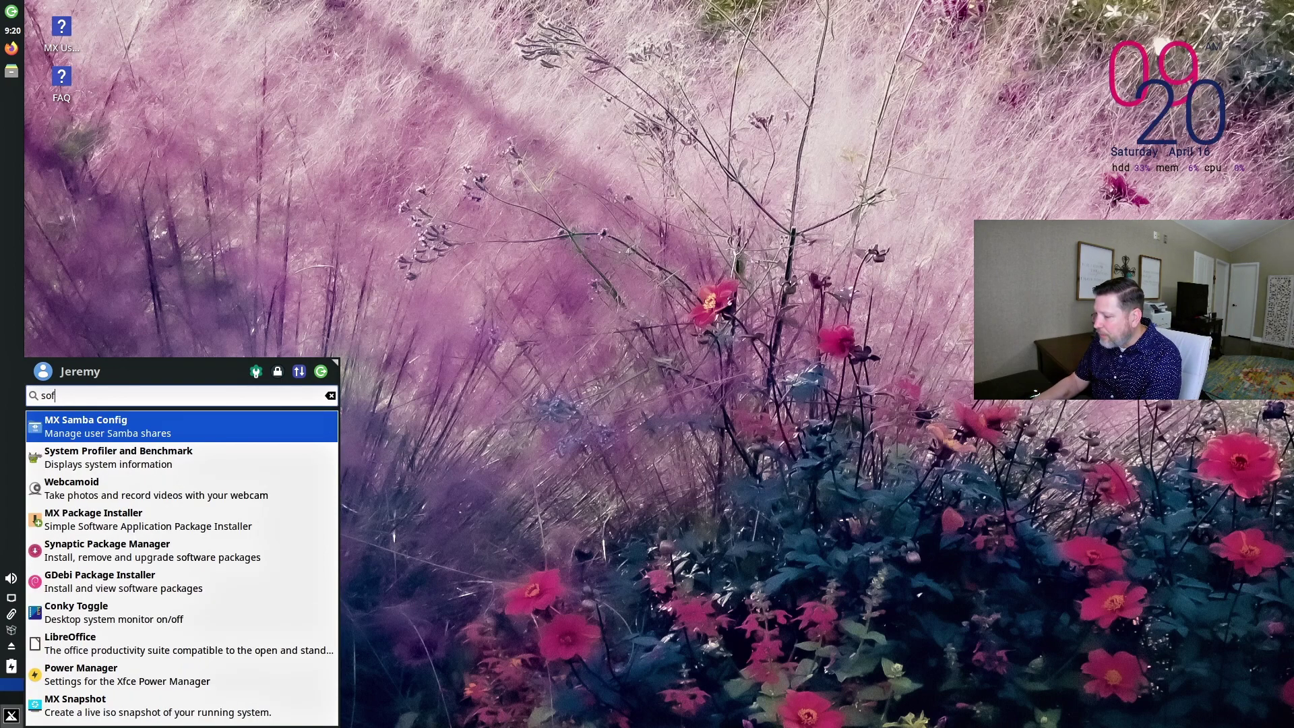
key("Return")
type("********")
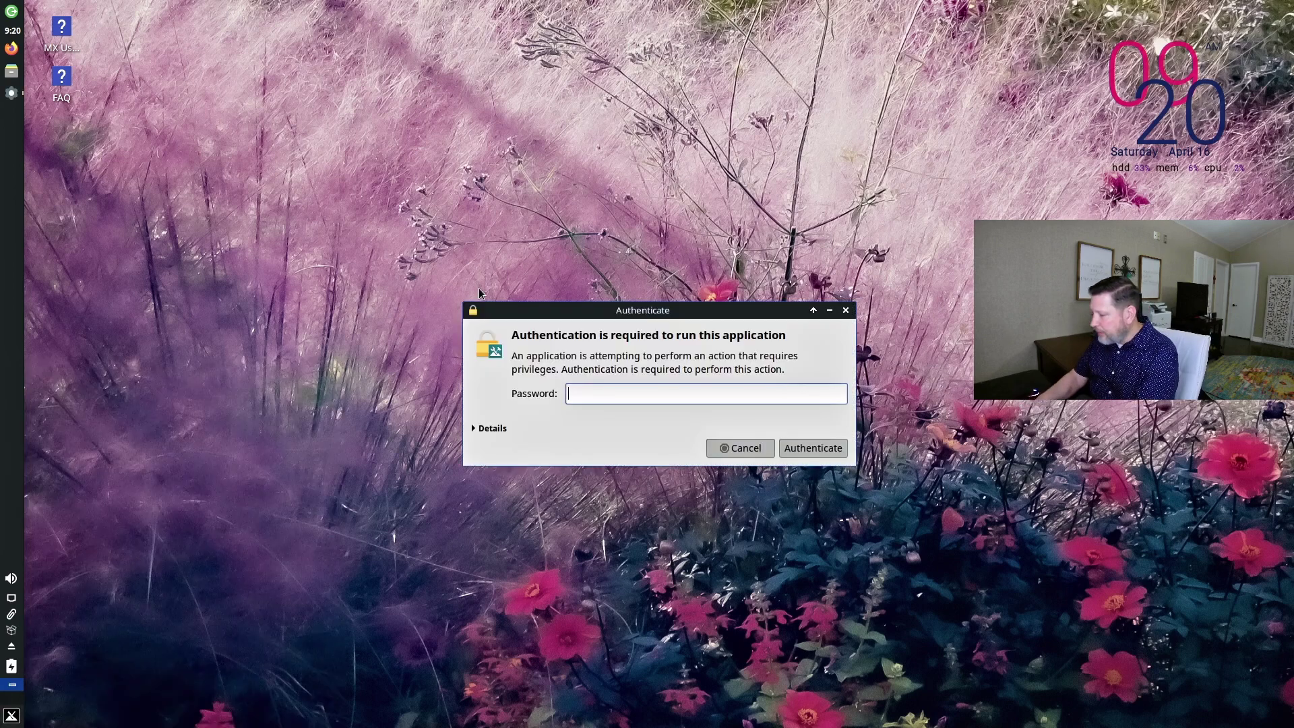
key("Return")
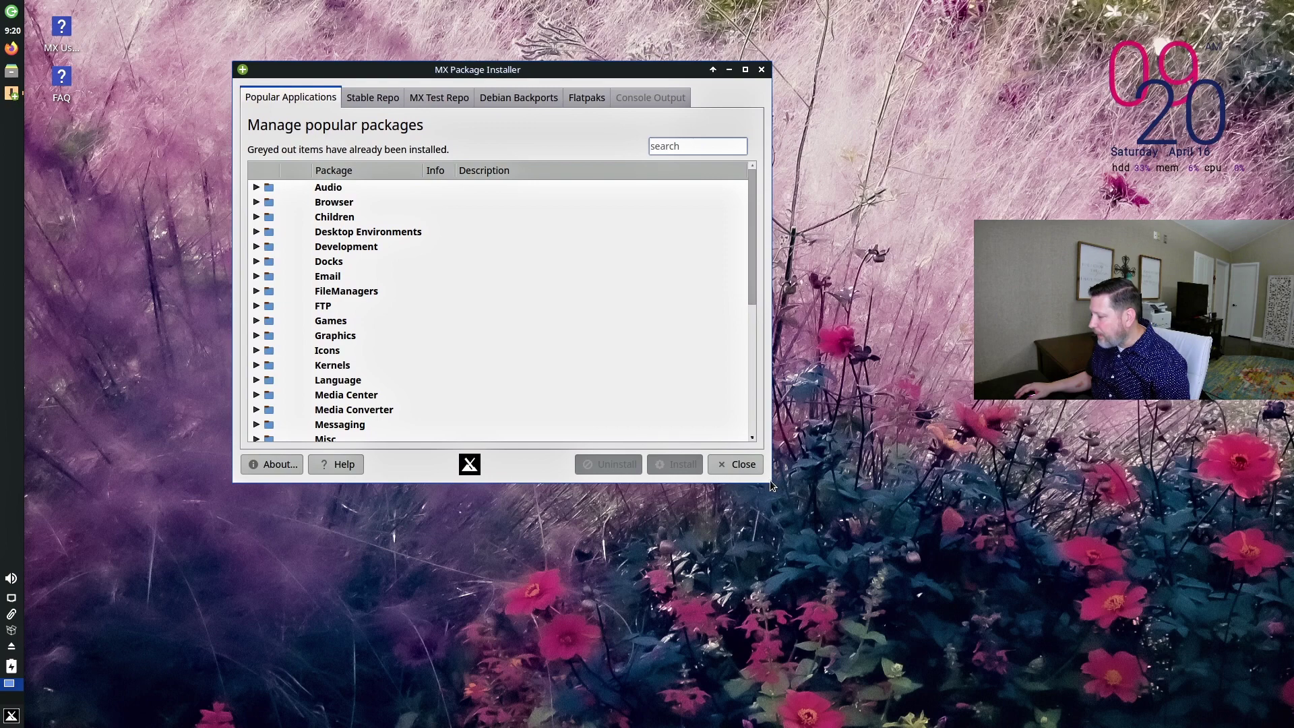
Search for 'kdenli', tick Kdenlive and install it.
left_click_drag(771, 480, 864, 480)
scroll(326, 268, "down", 6)
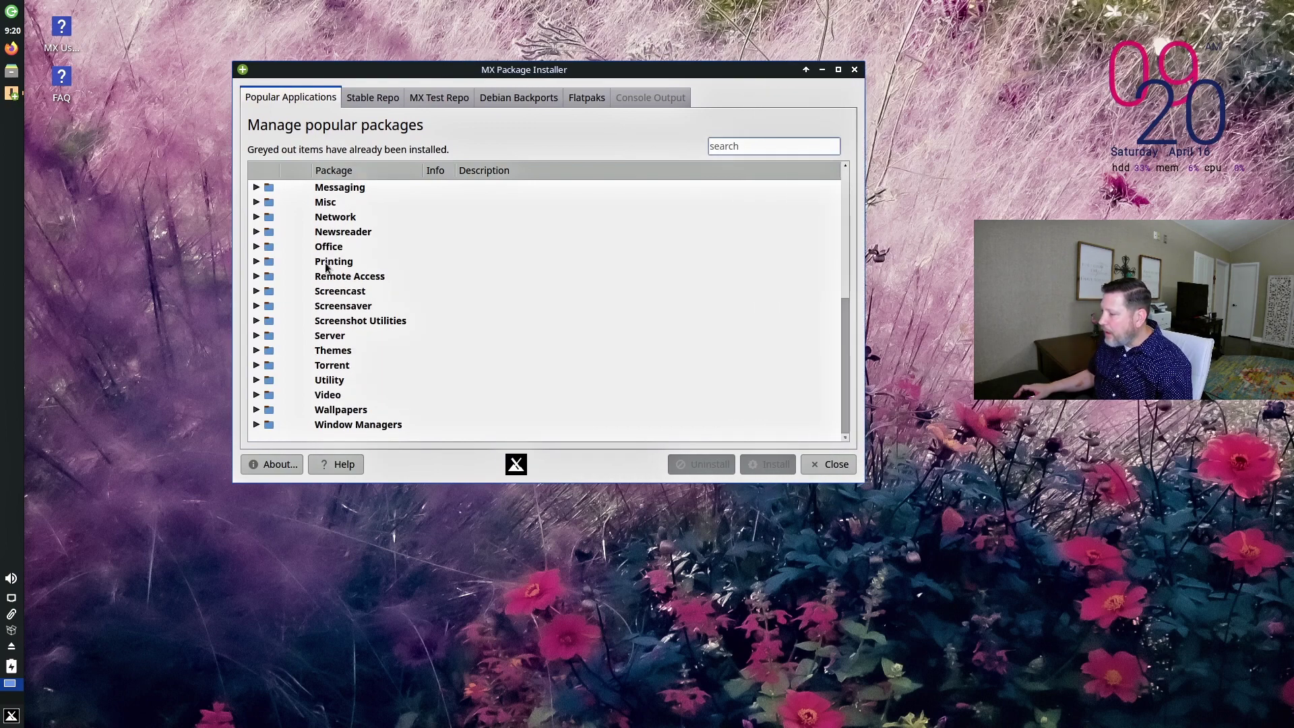
scroll(326, 267, "up", 6)
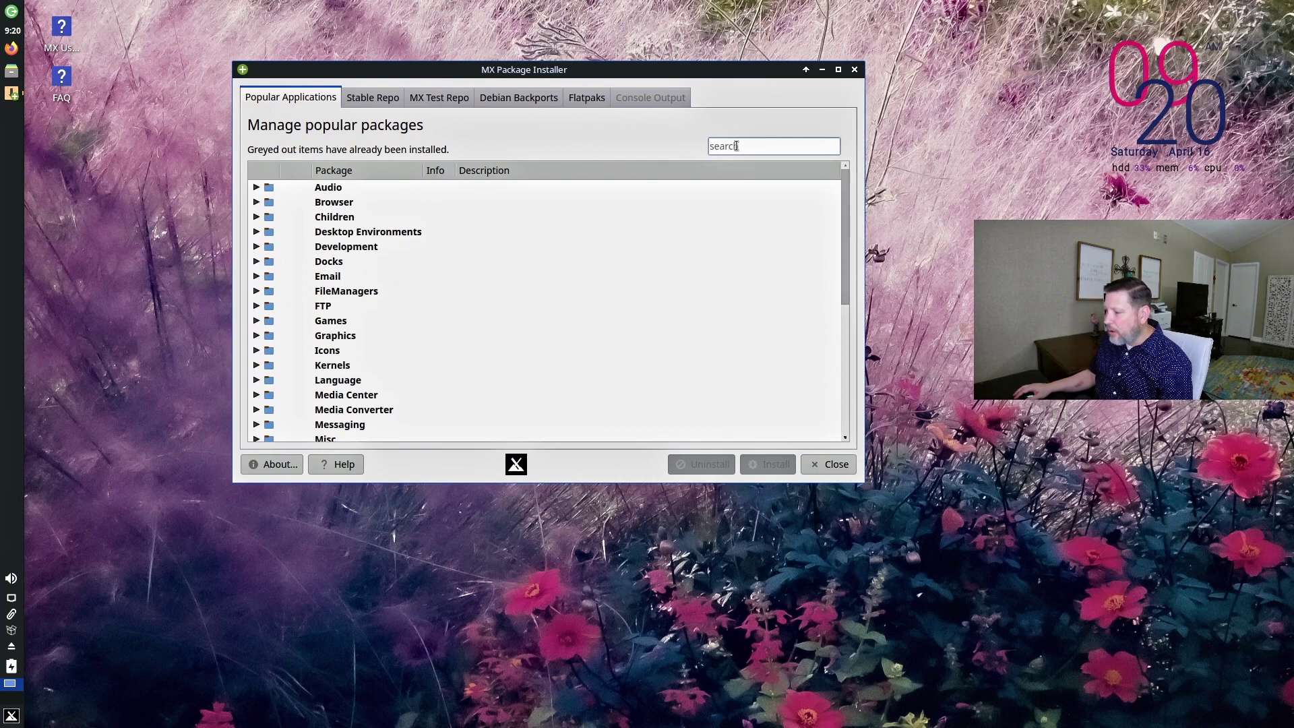
type("k")
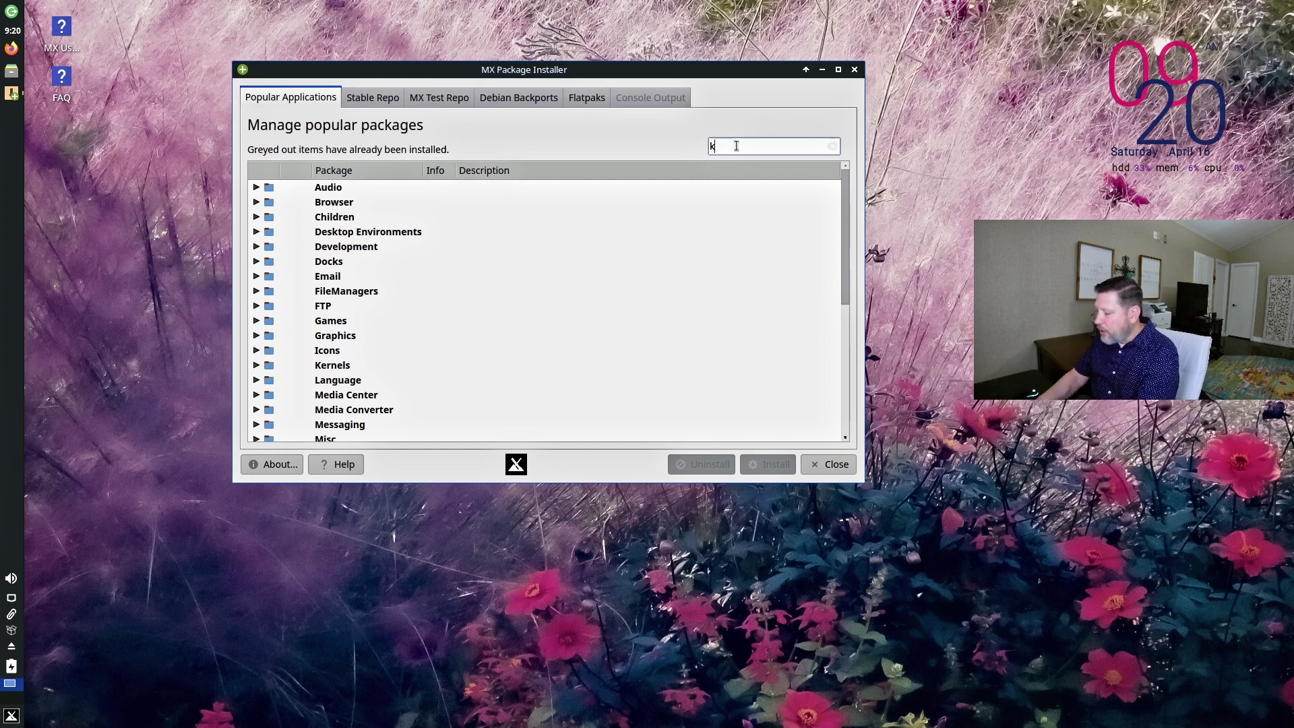
type("denli")
left_click(289, 202)
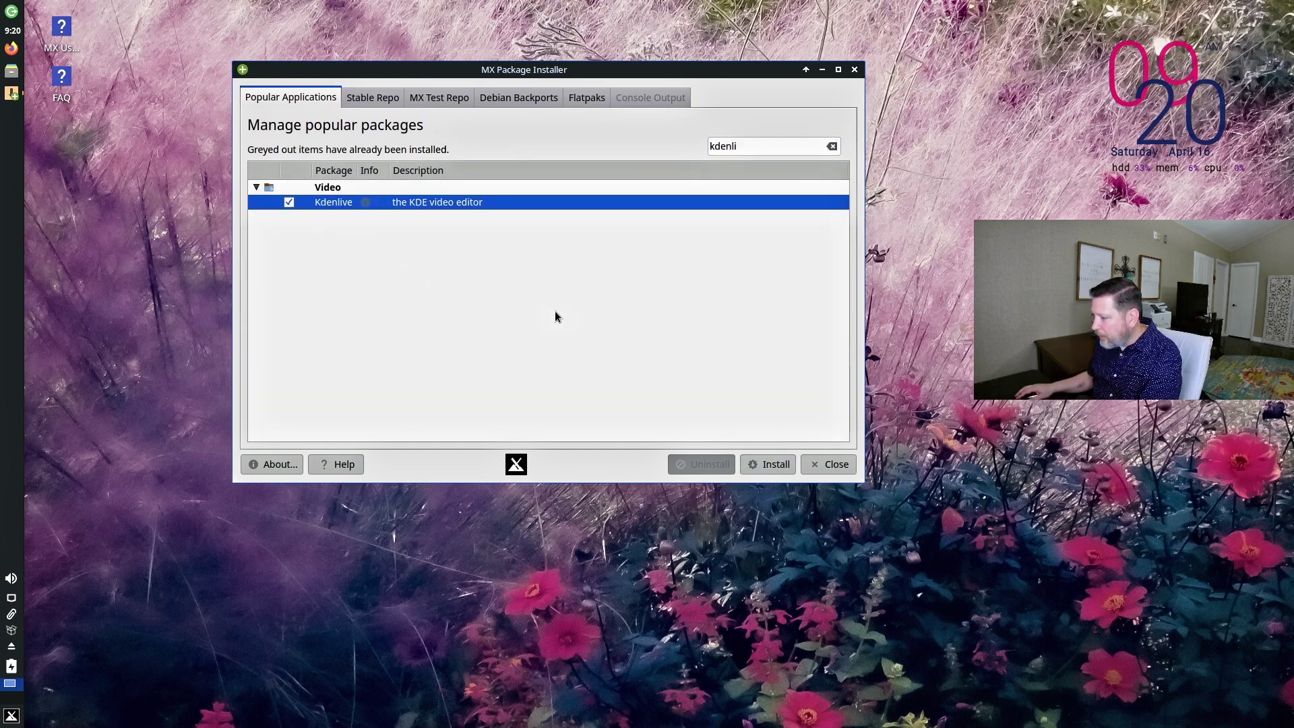
left_click(770, 460)
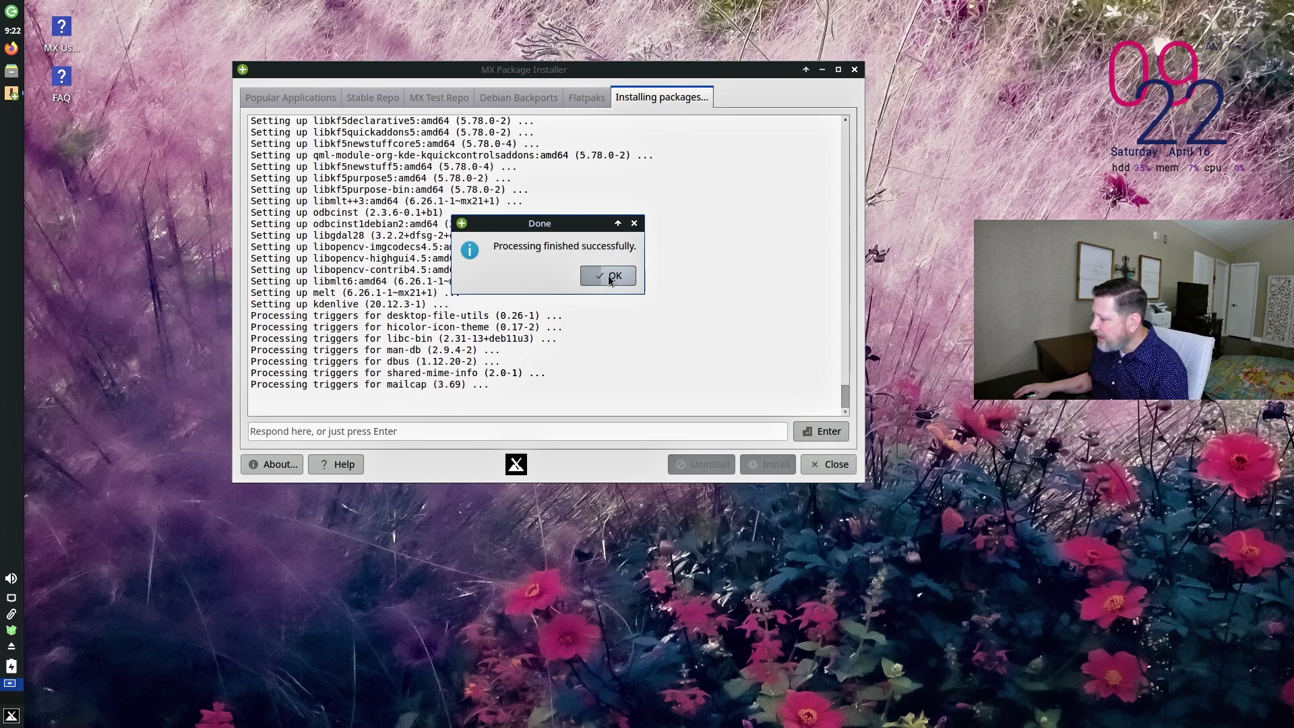
Dismiss the installation-finished message and the Flatpak repository warning, entering the password to configure repositories.
left_click(609, 277)
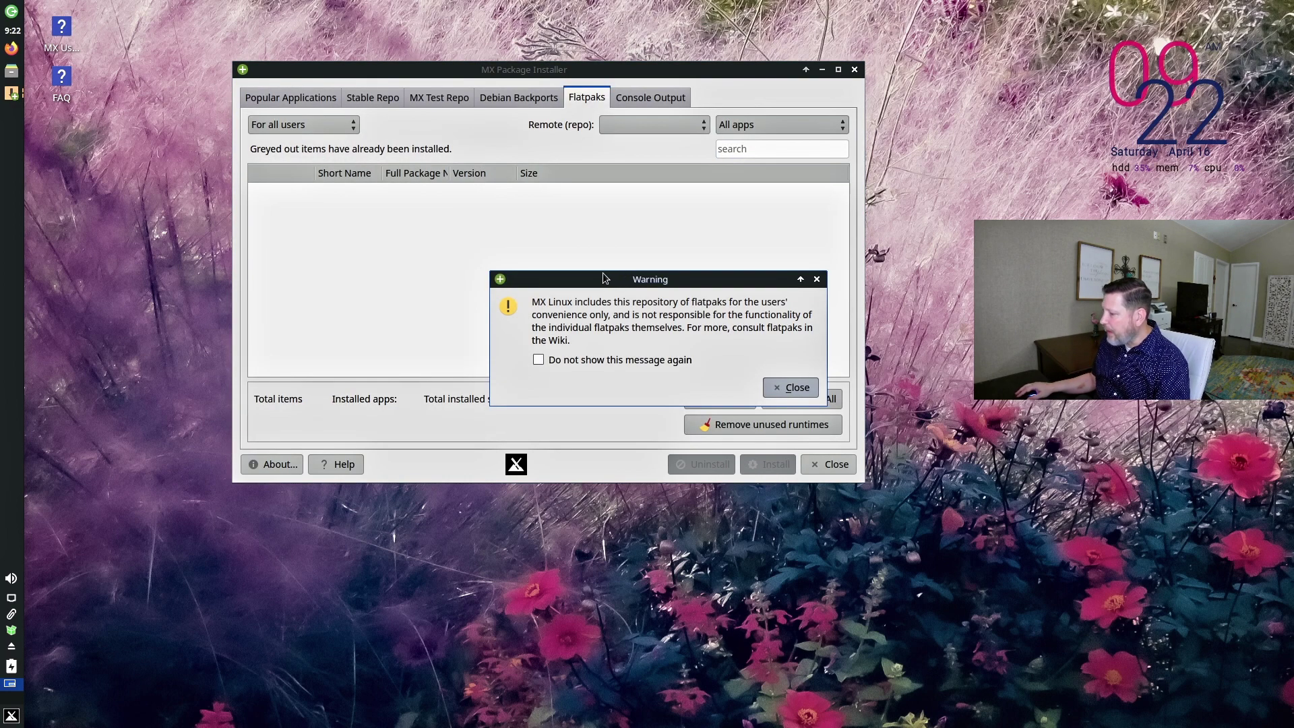
left_click_drag(604, 278, 467, 218)
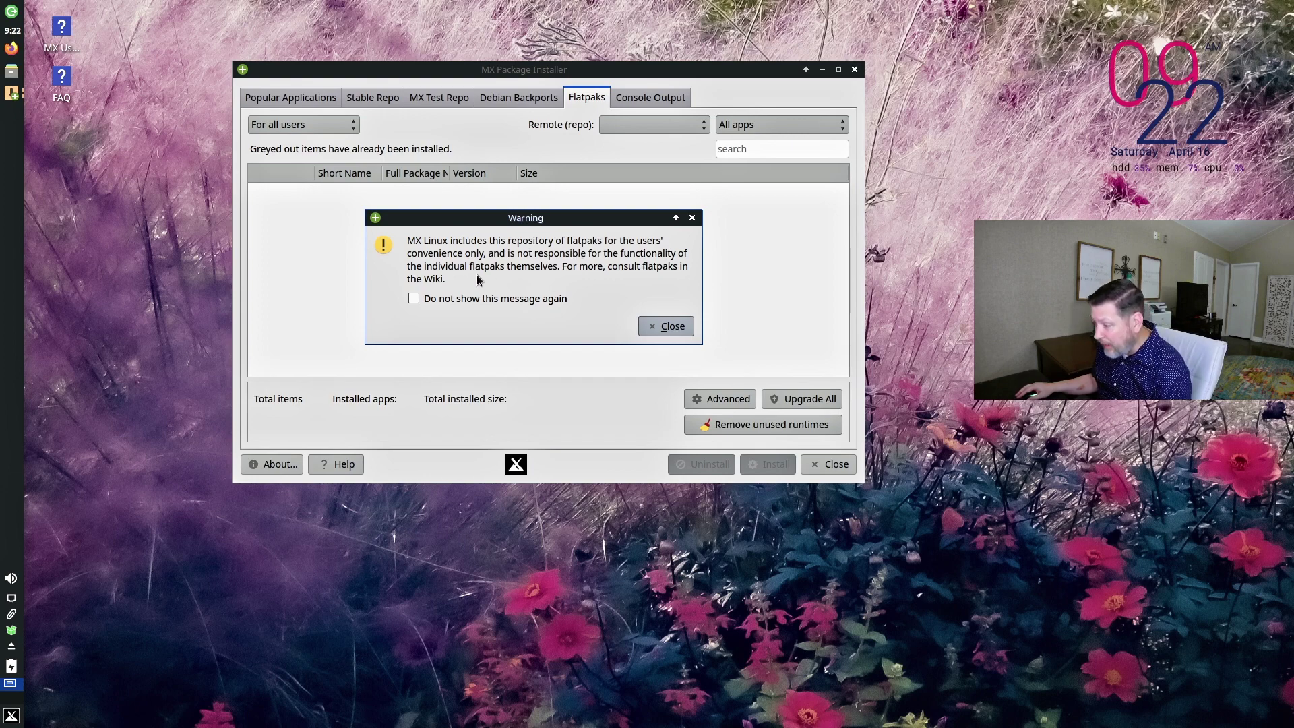
key("Return")
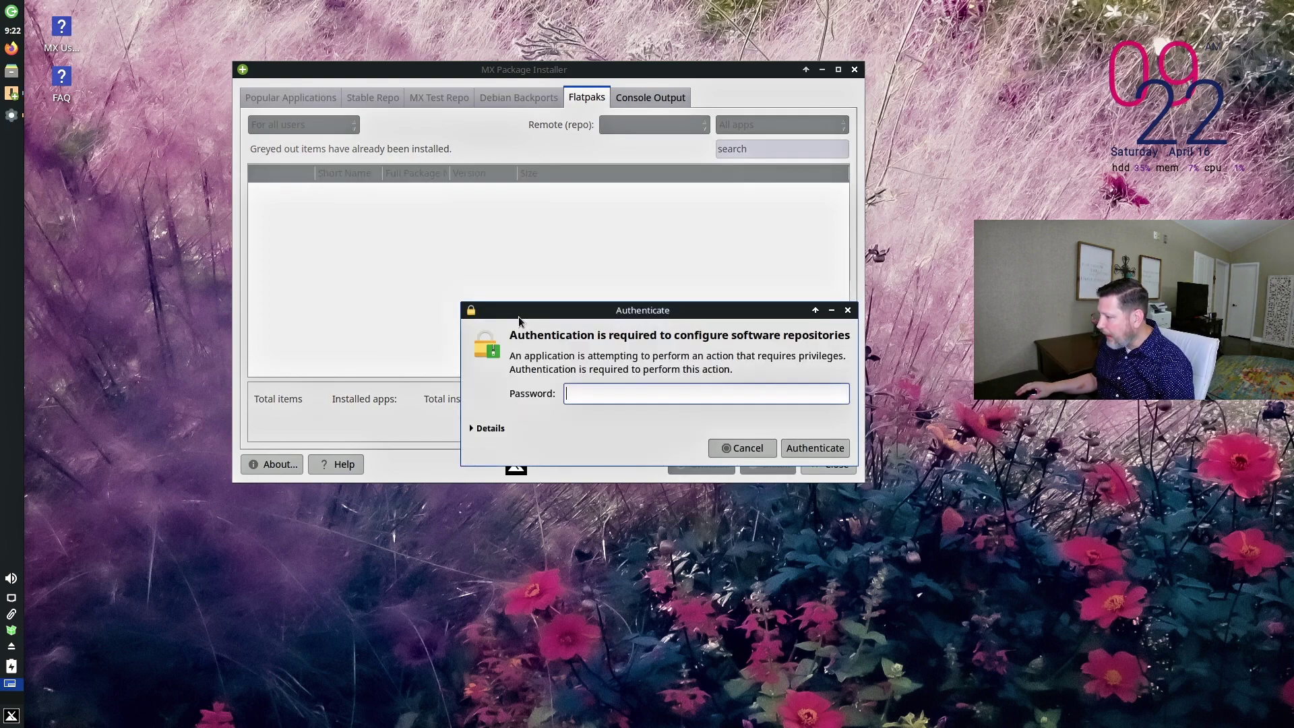
key("Return")
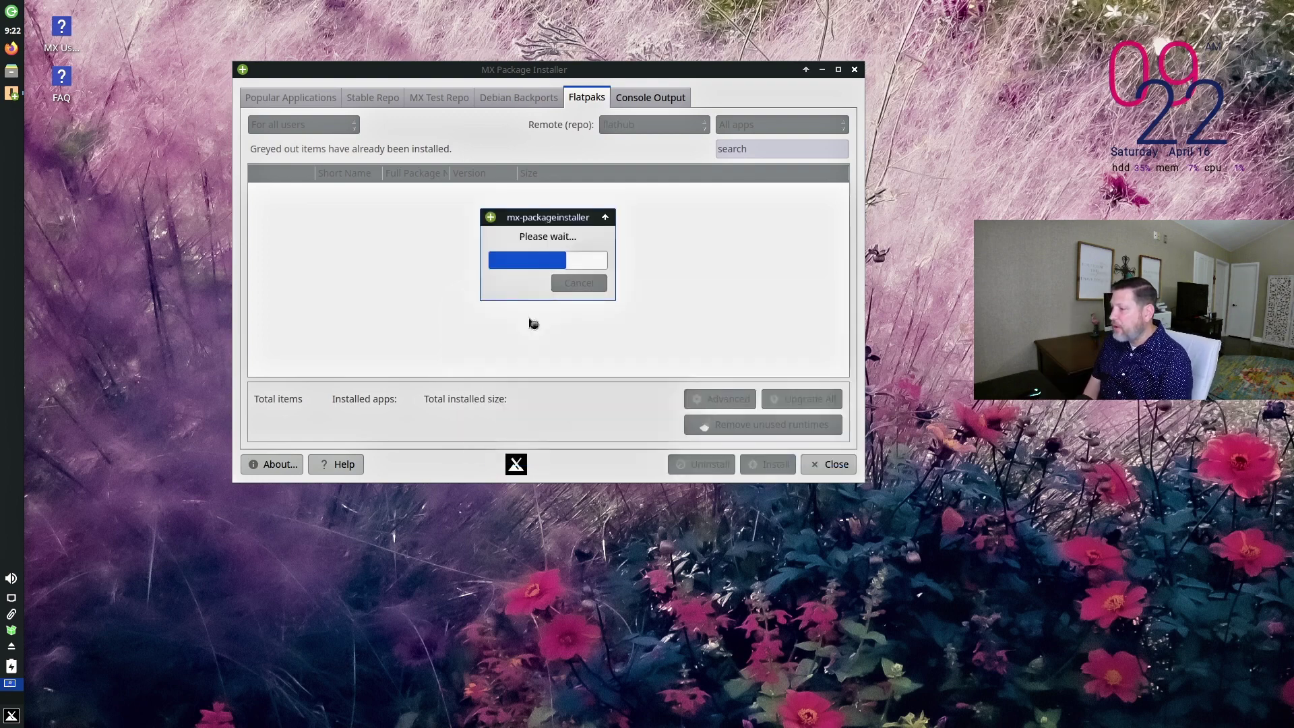
Look at the MX Test Repo packages, dismiss the test repository warning, and close MX Package Installer.
scroll(405, 282, "down", 15)
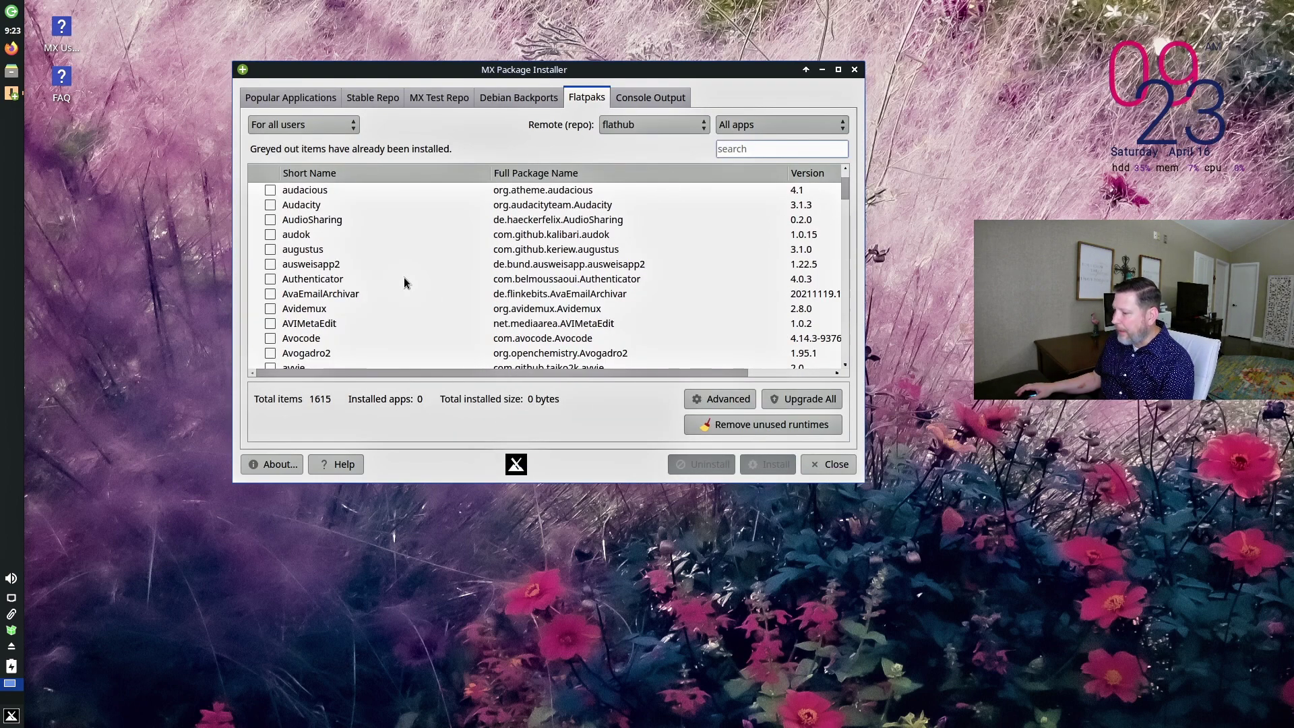
scroll(405, 282, "down", 20)
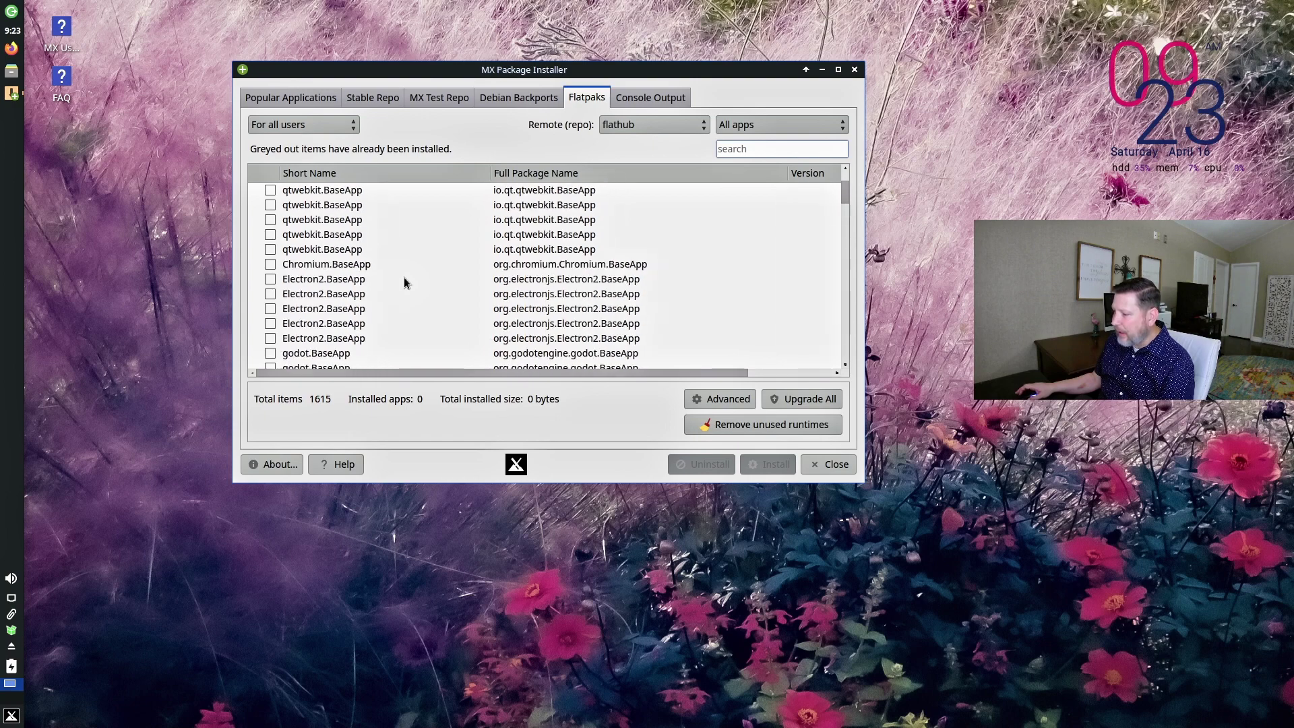
left_click(439, 97)
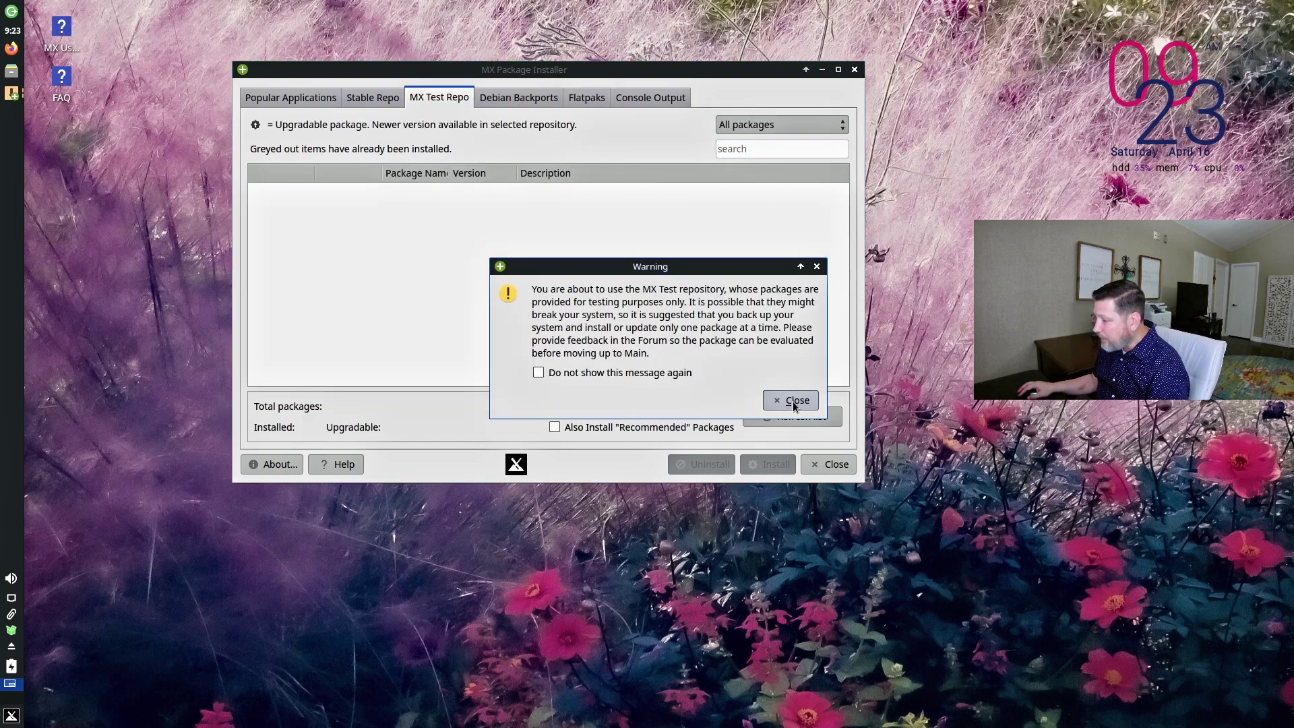
left_click(793, 401)
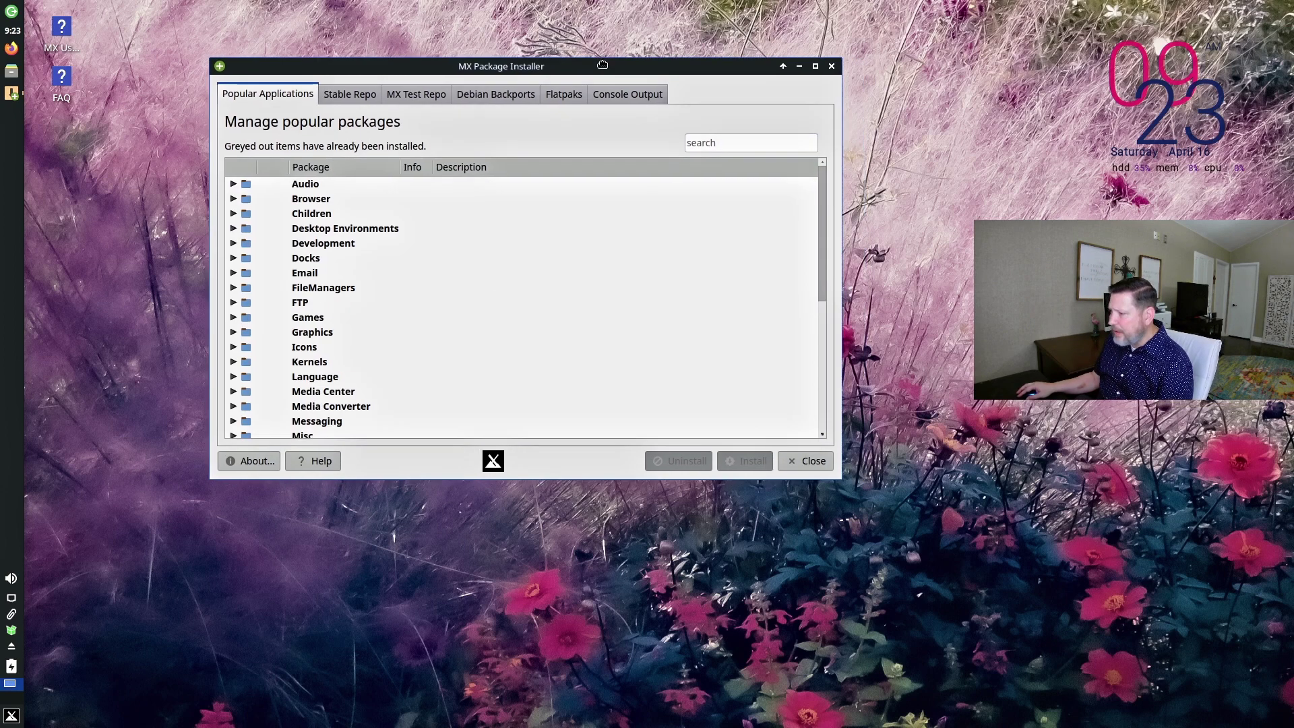
left_click_drag(602, 65, 627, 70)
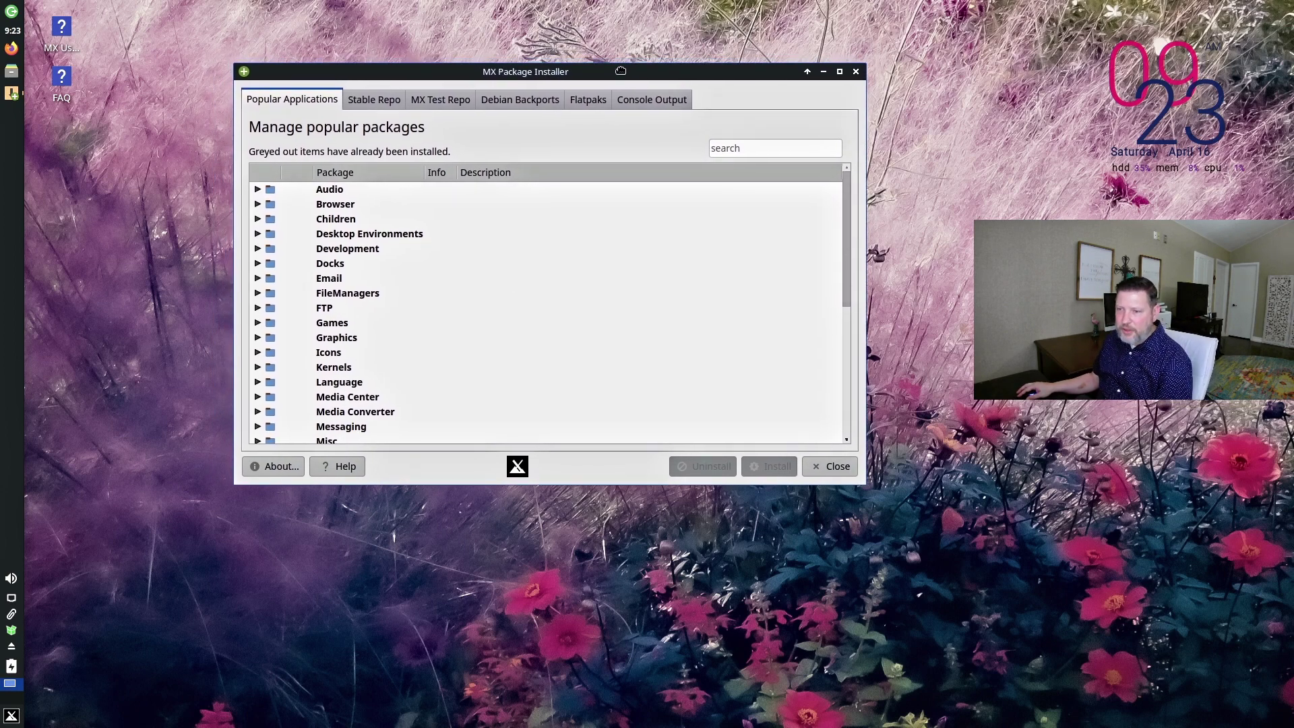
left_click(833, 466)
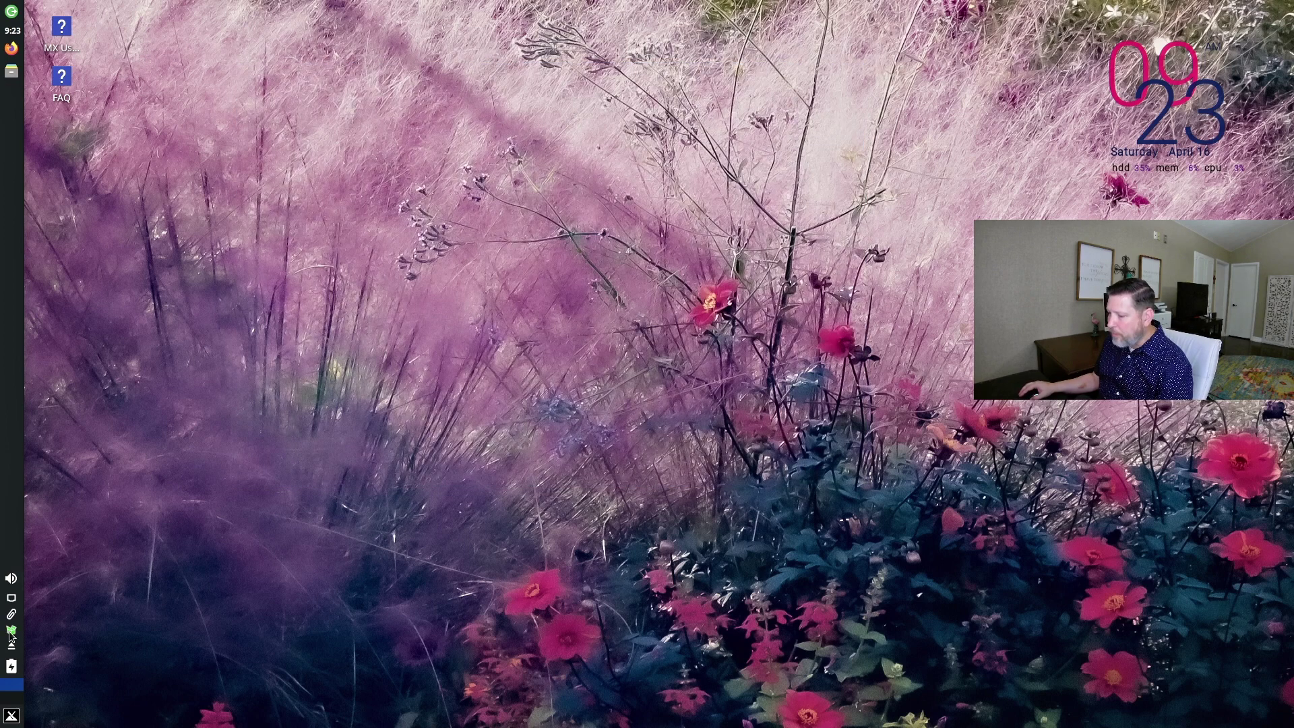
In a terminal from the applications menu, install Audacity with 'sudo apt install audacity', confirming with y.
left_click(12, 718)
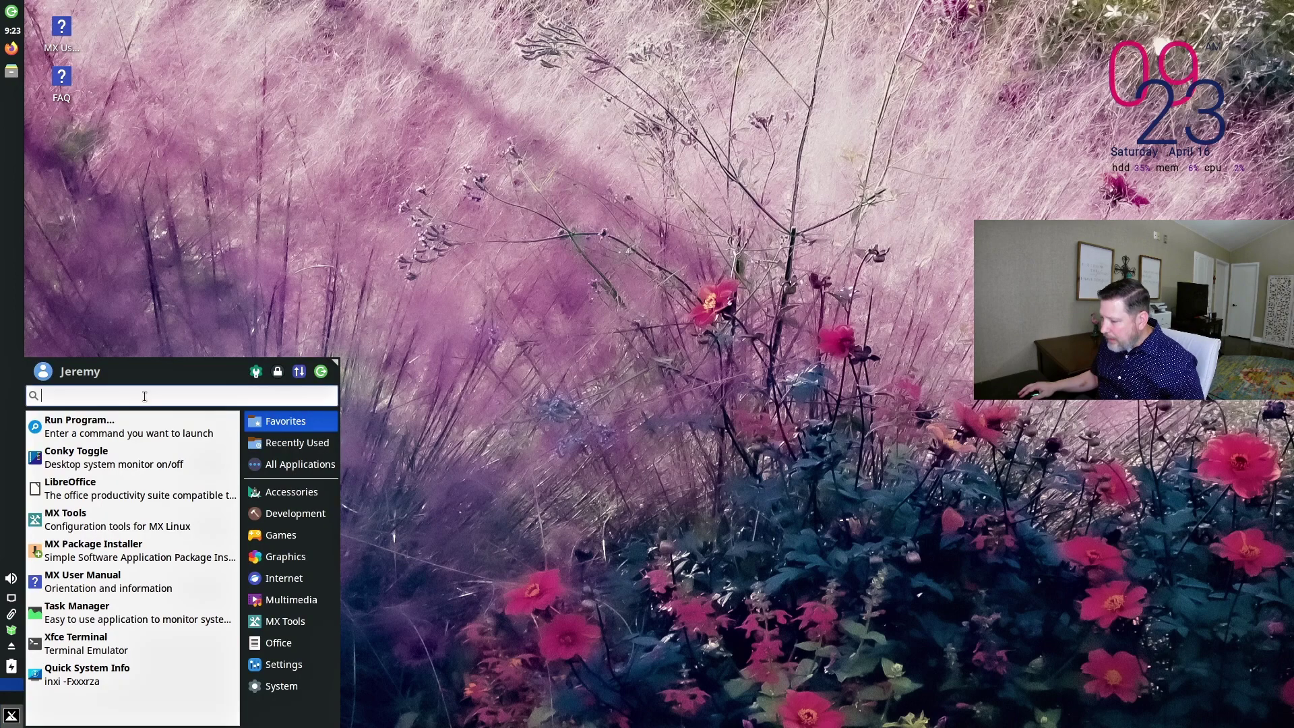
left_click(71, 639)
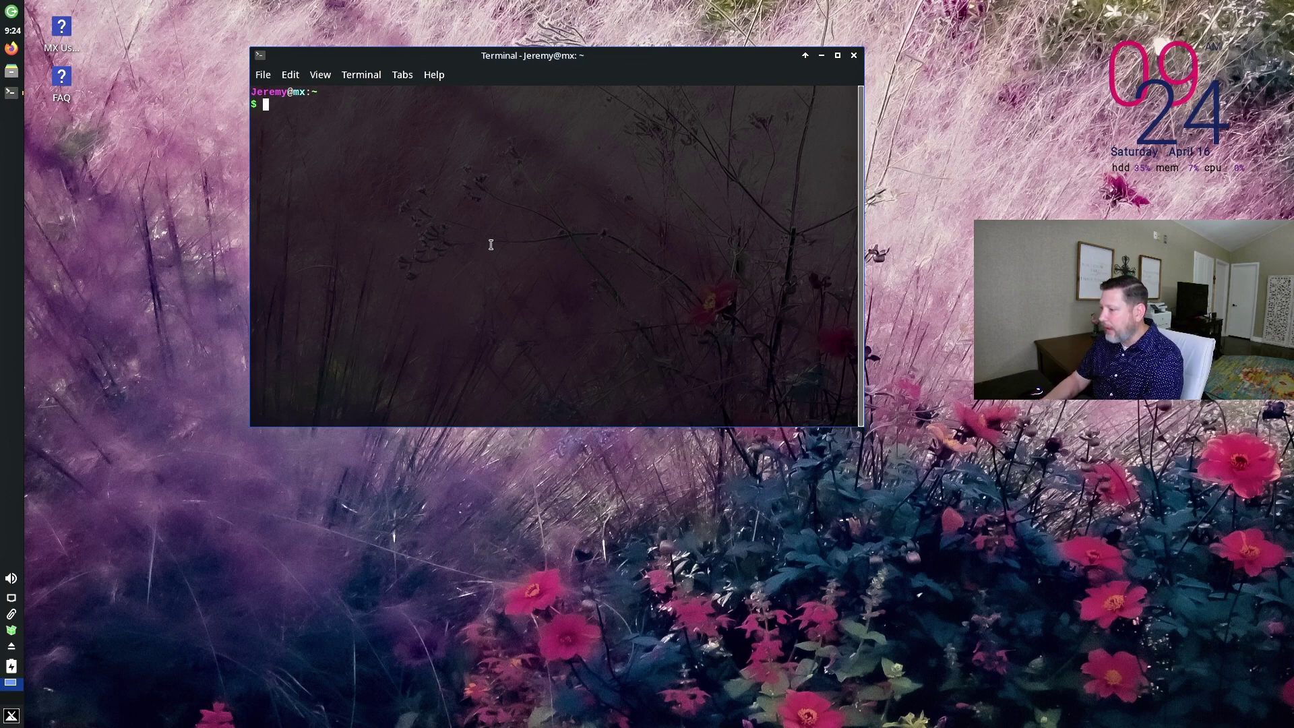
type("sudo apt install audacity")
key("Return")
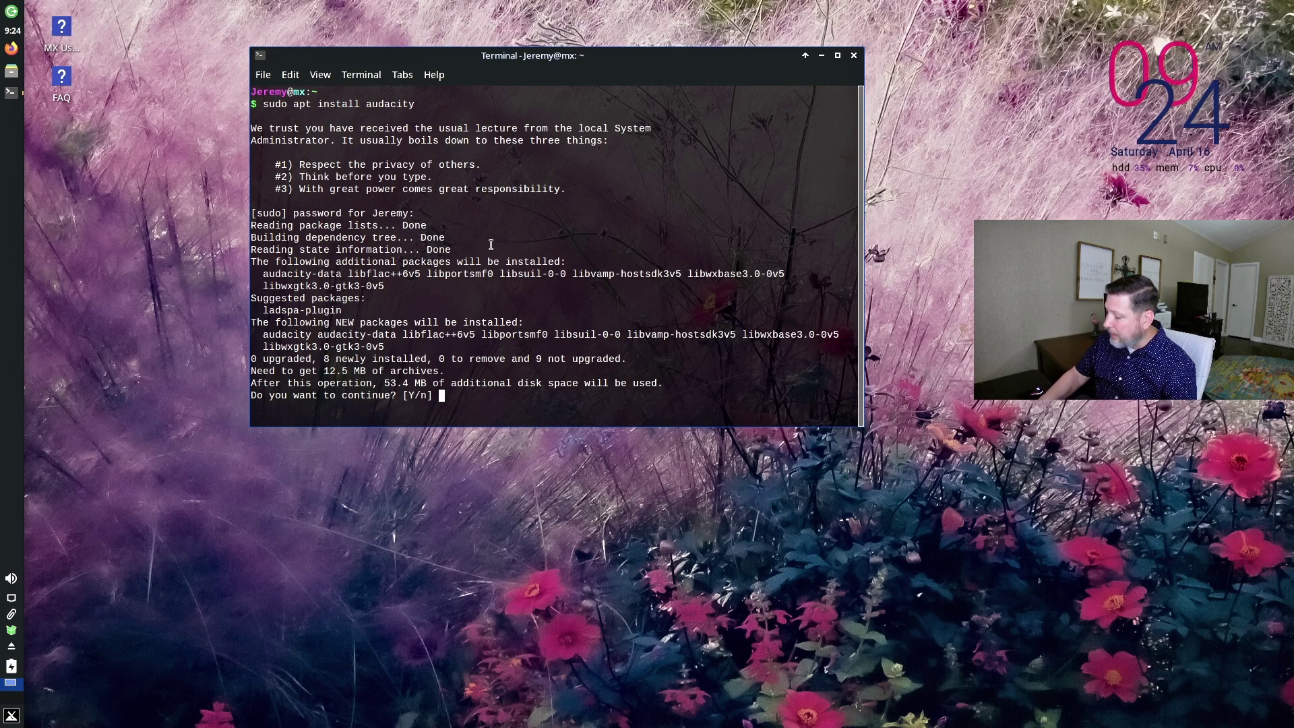
type("y")
key("Return")
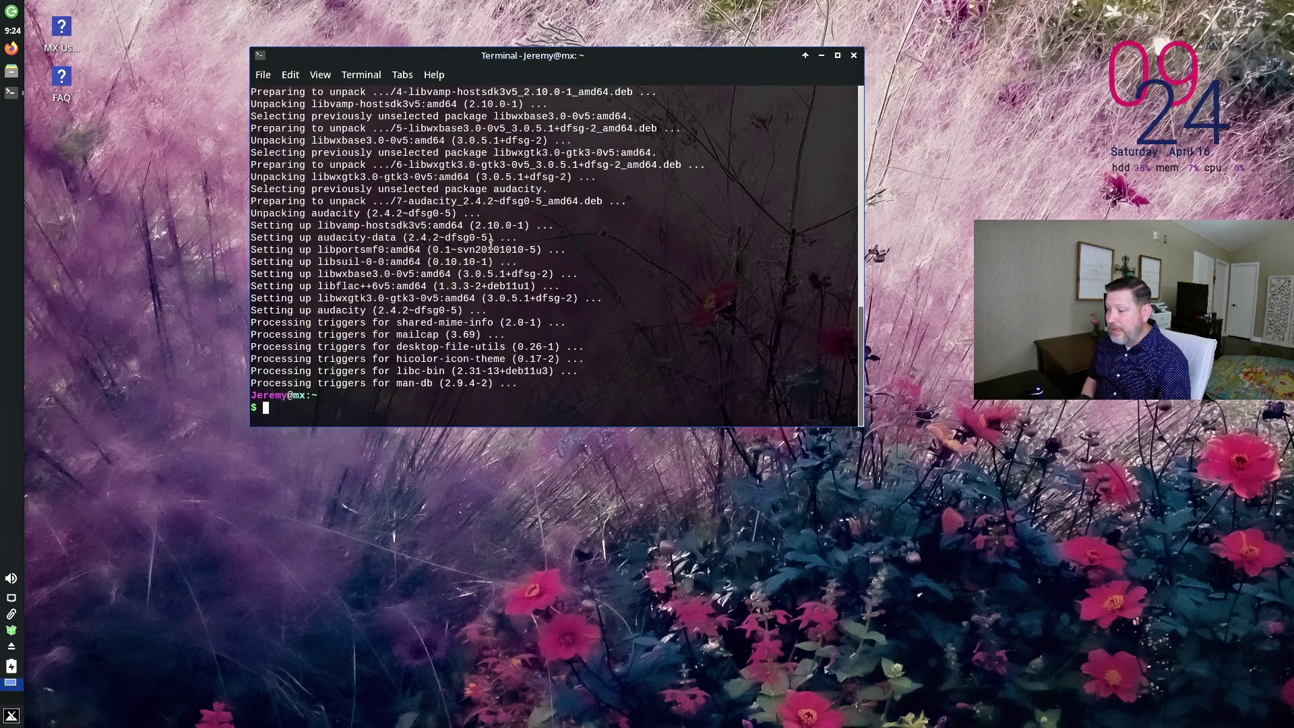
Launch Audacity from the shell and dismiss its welcome message.
type("audacity")
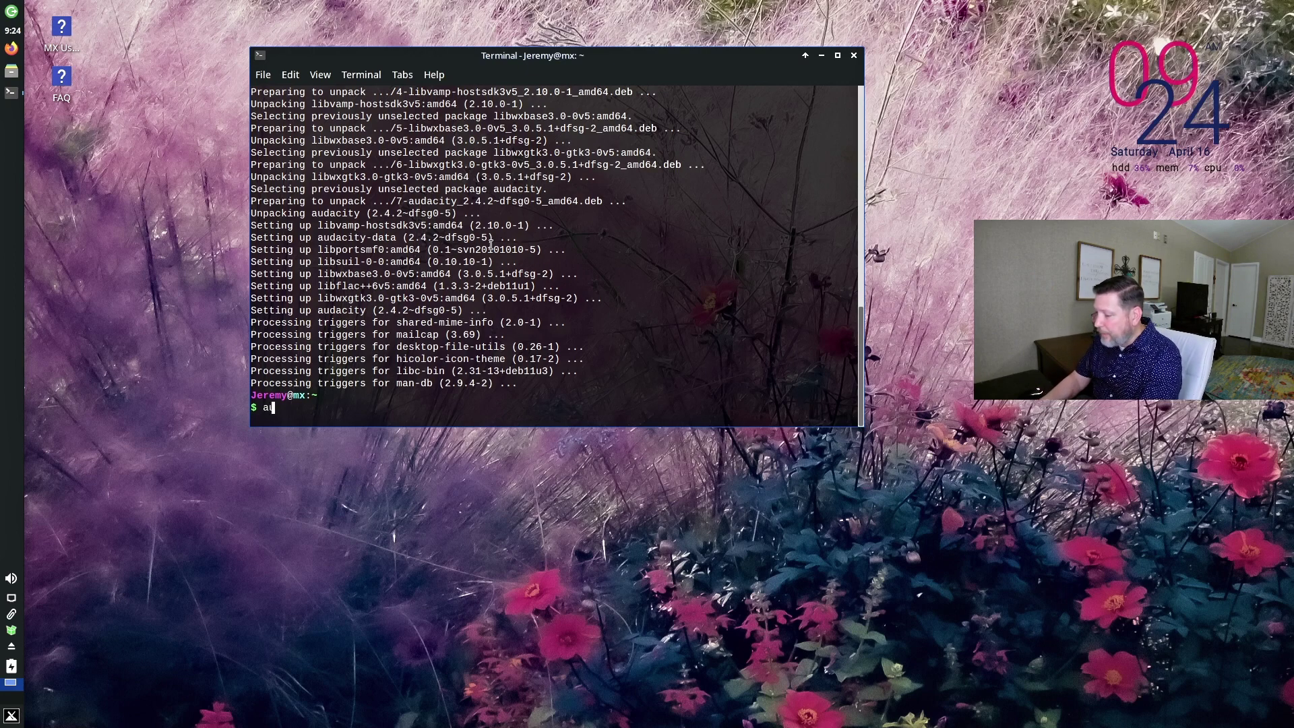
key("Return")
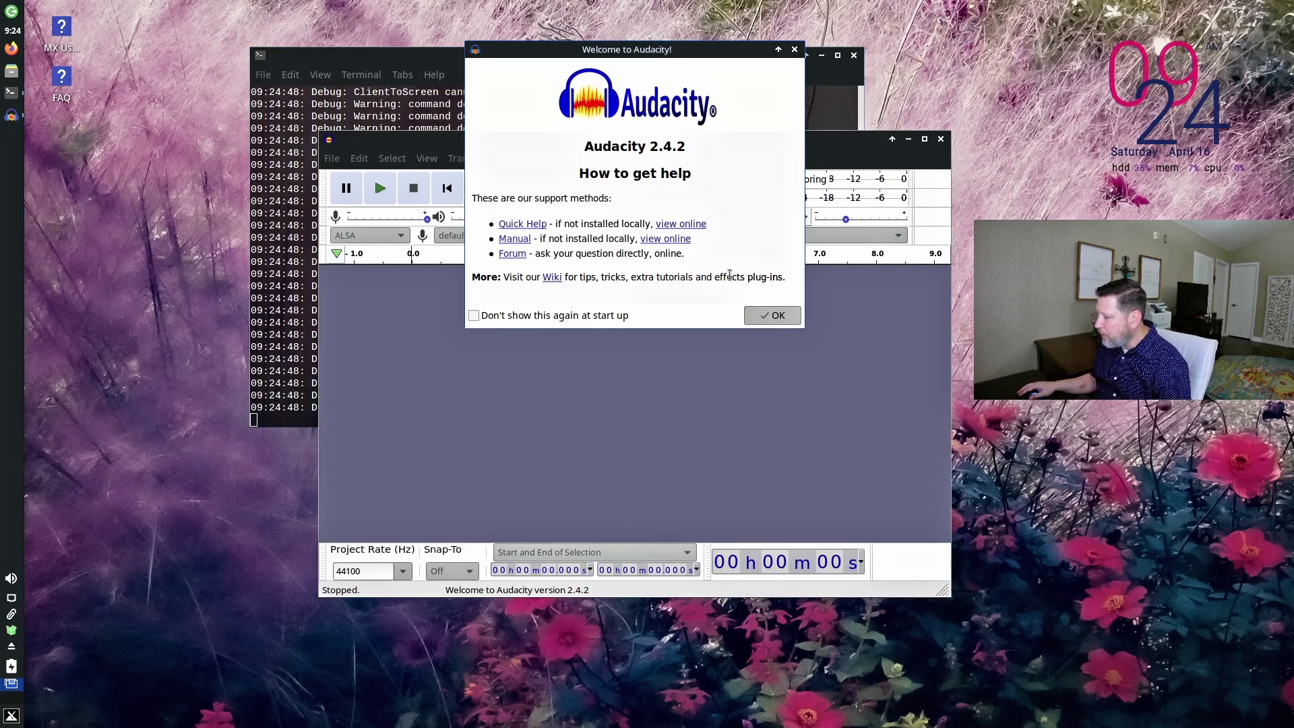
left_click(773, 315)
left_click_drag(547, 140, 472, 52)
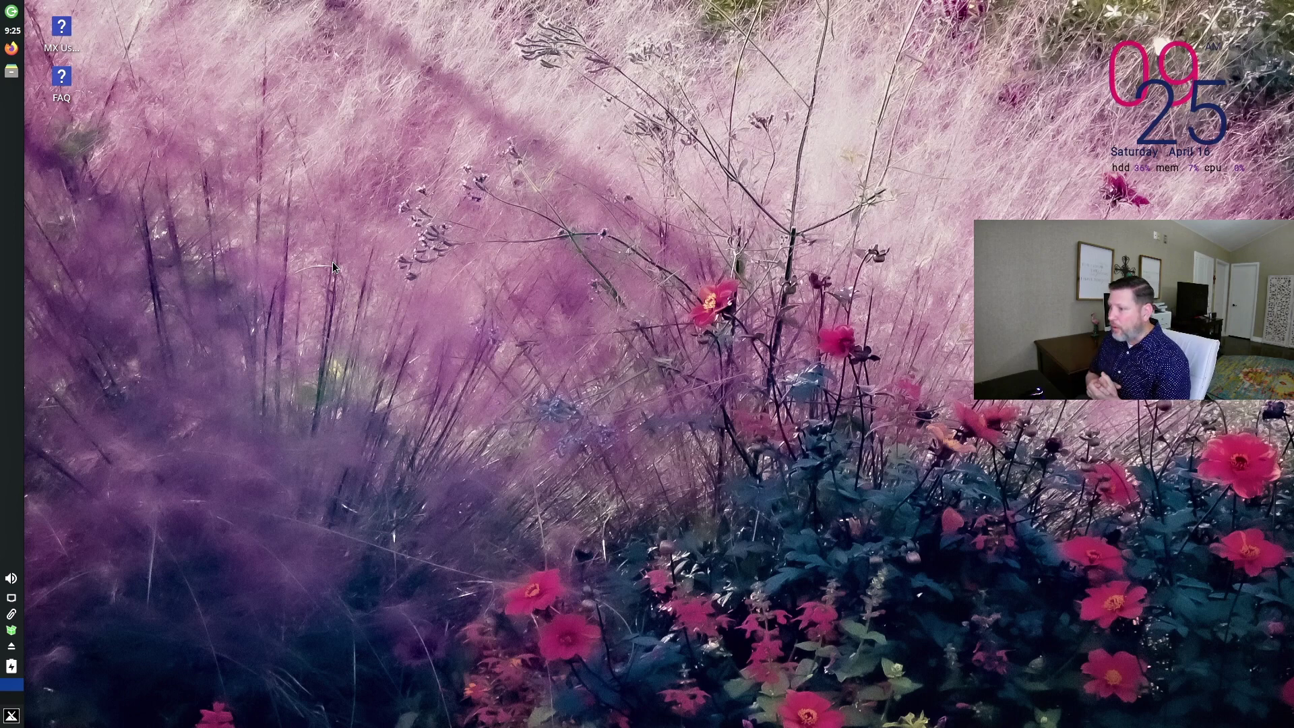
In the applications menu, browse the Games, Development, Accessories and Recently Used categories.
left_click(11, 715)
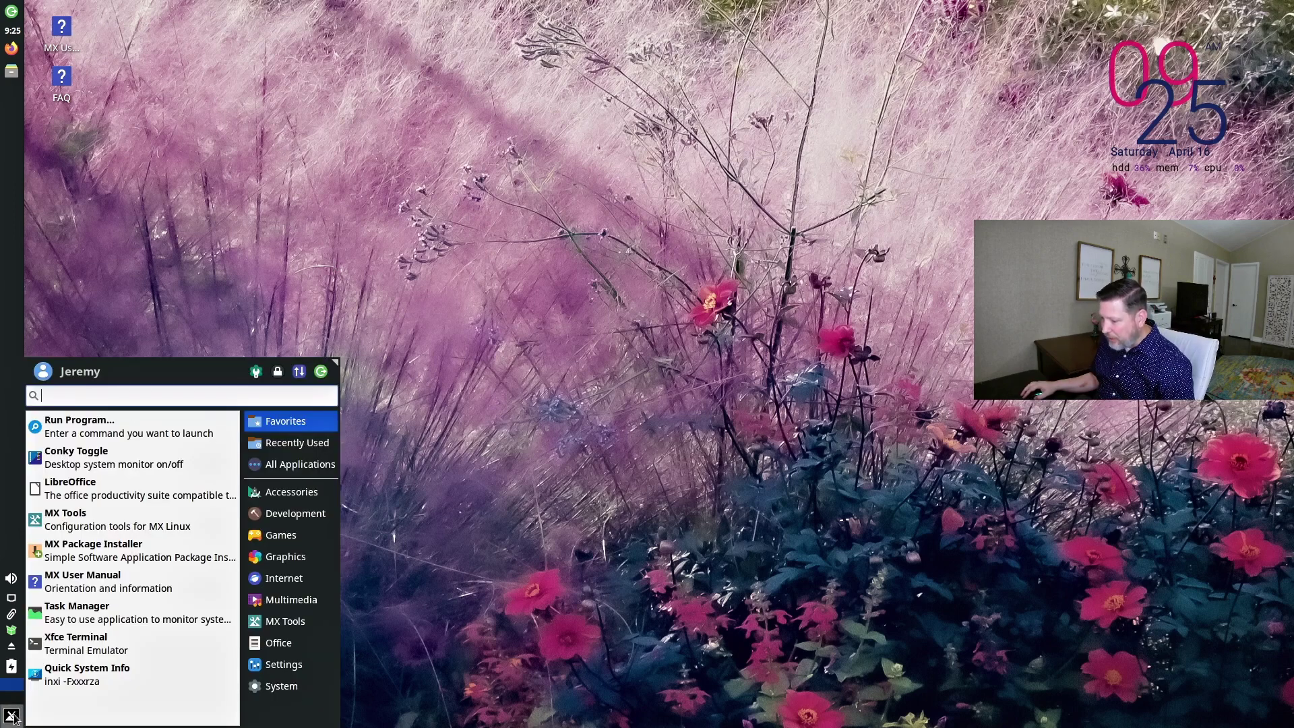
left_click(281, 535)
left_click(286, 513)
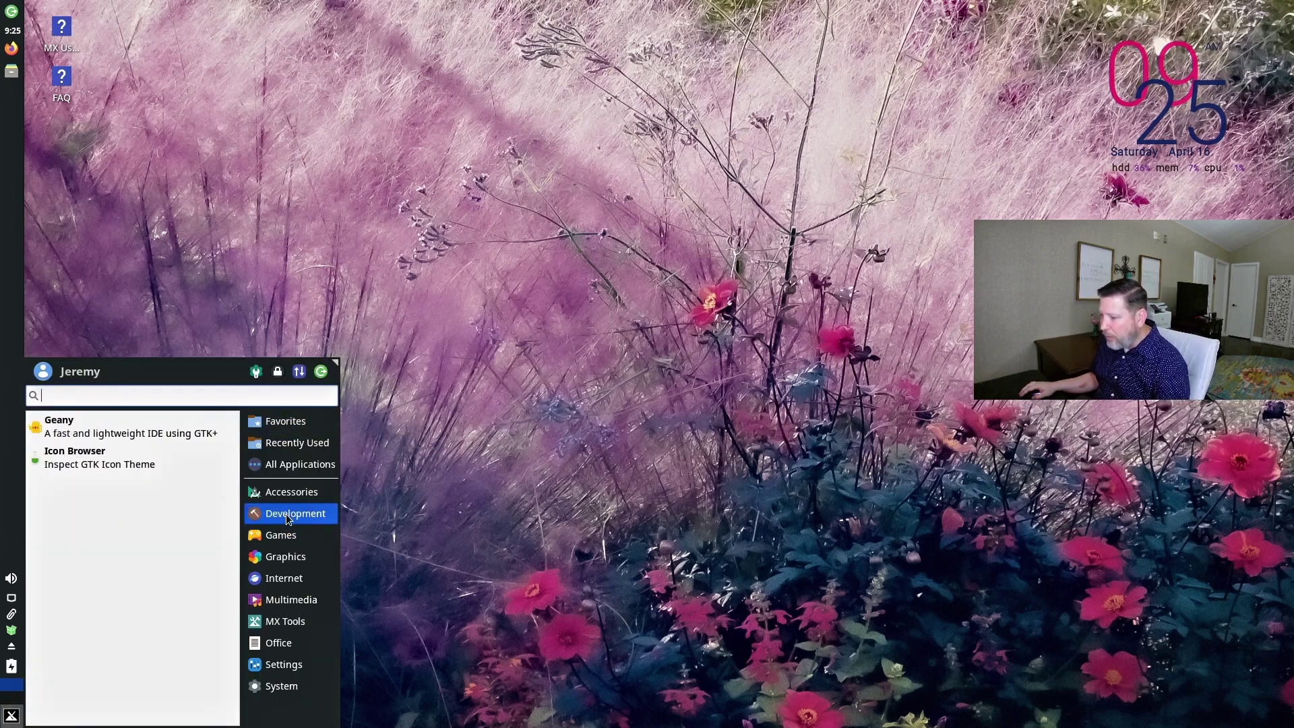
left_click(282, 496)
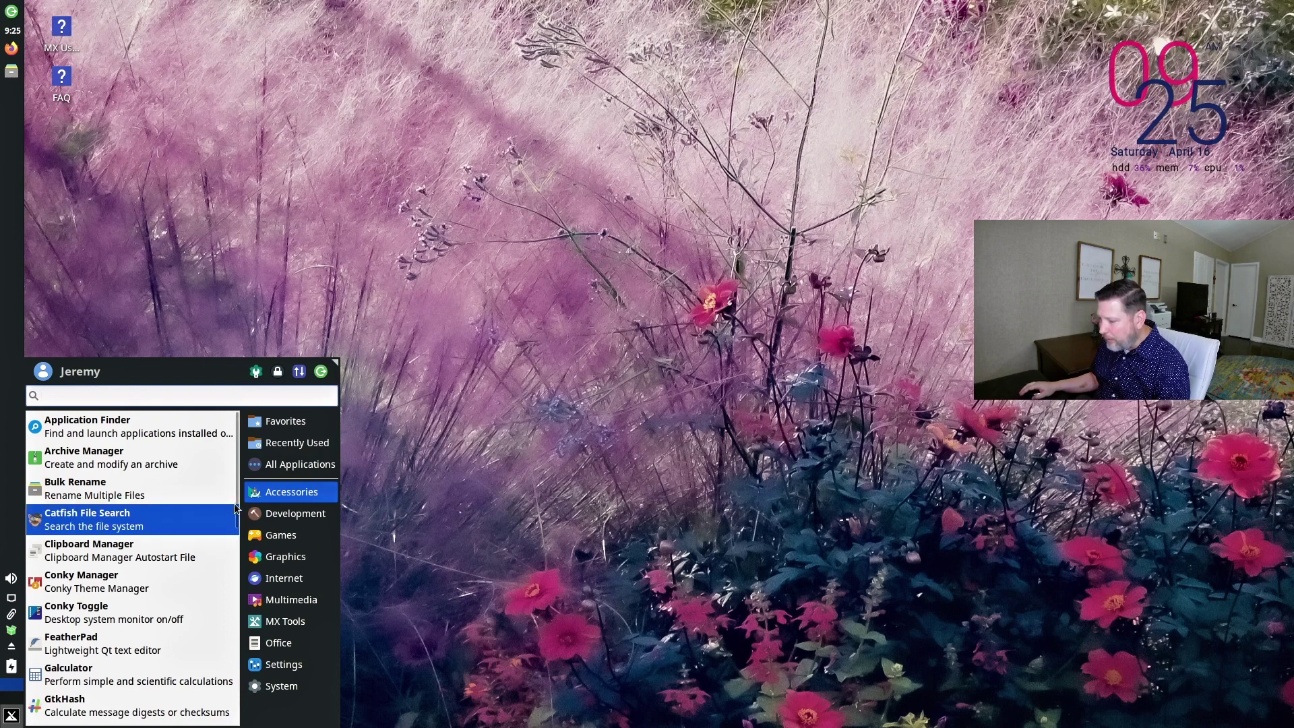
mouse_move(277, 431)
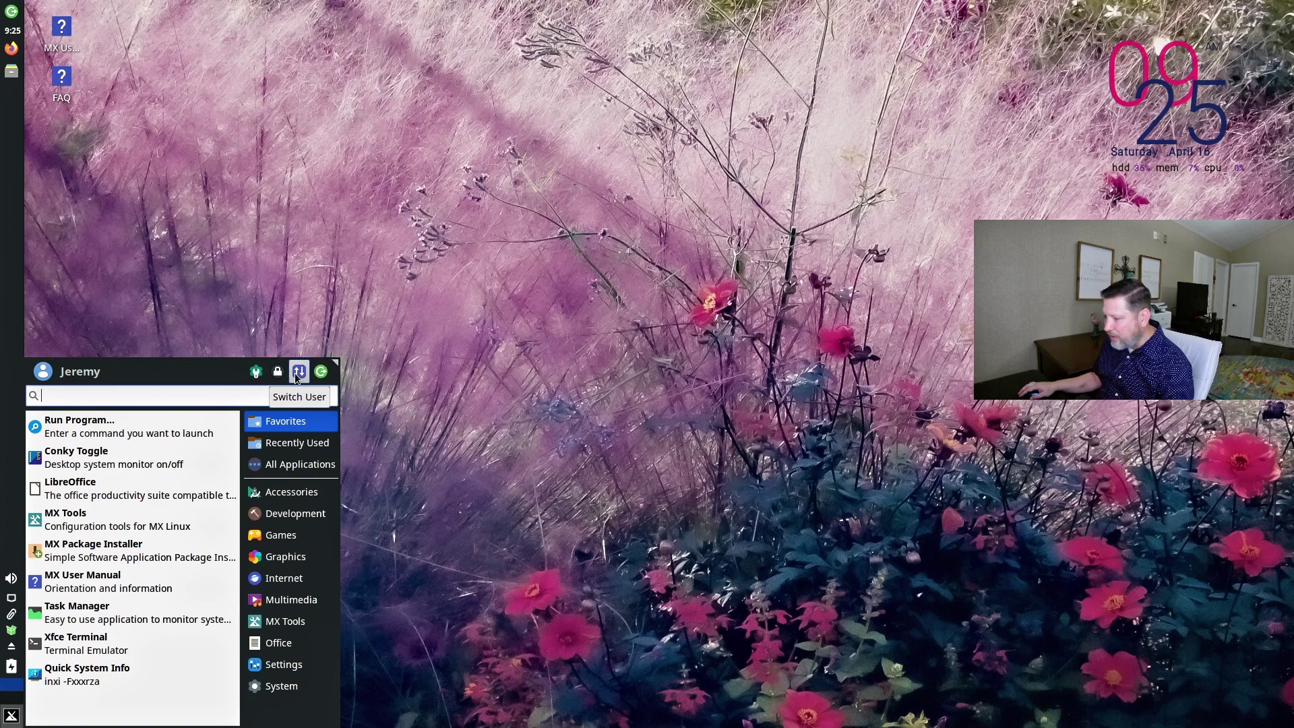
left_click(292, 444)
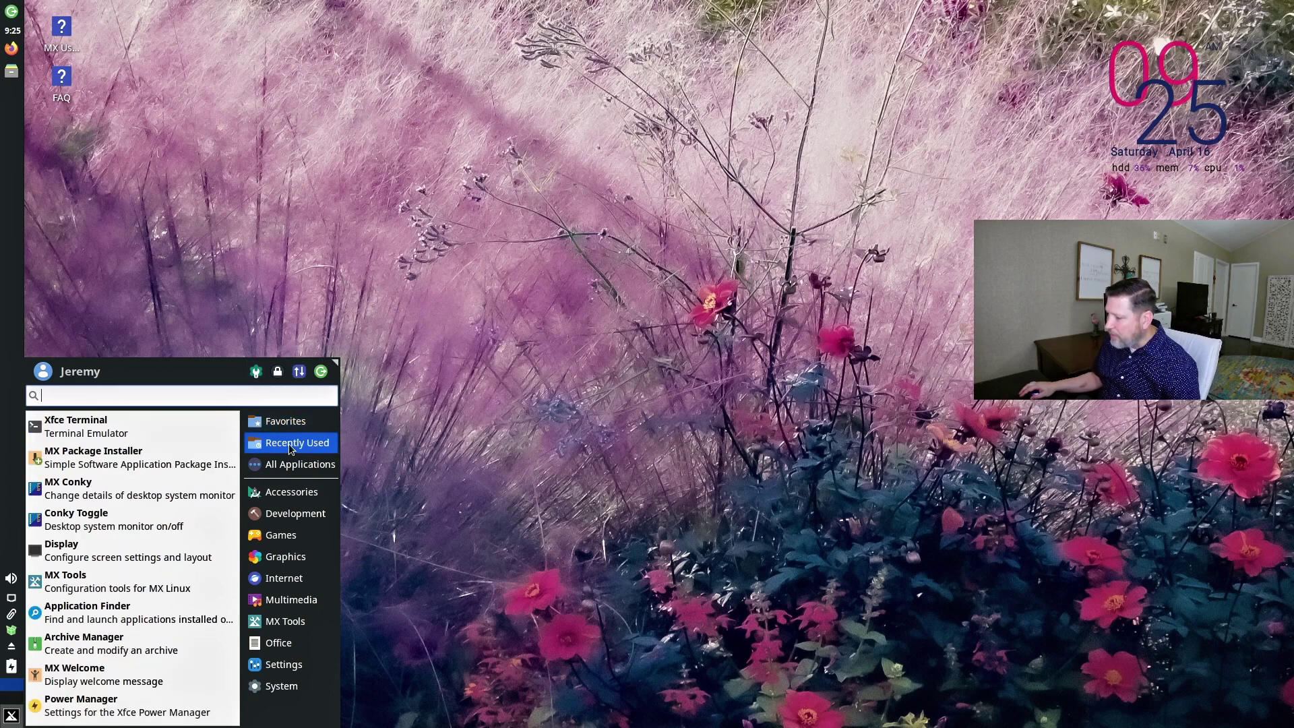
Browse All Applications, Accessories, Development, Graphics, Internet, Multimedia, MX Tools and finally Office.
left_click(288, 465)
left_click(290, 495)
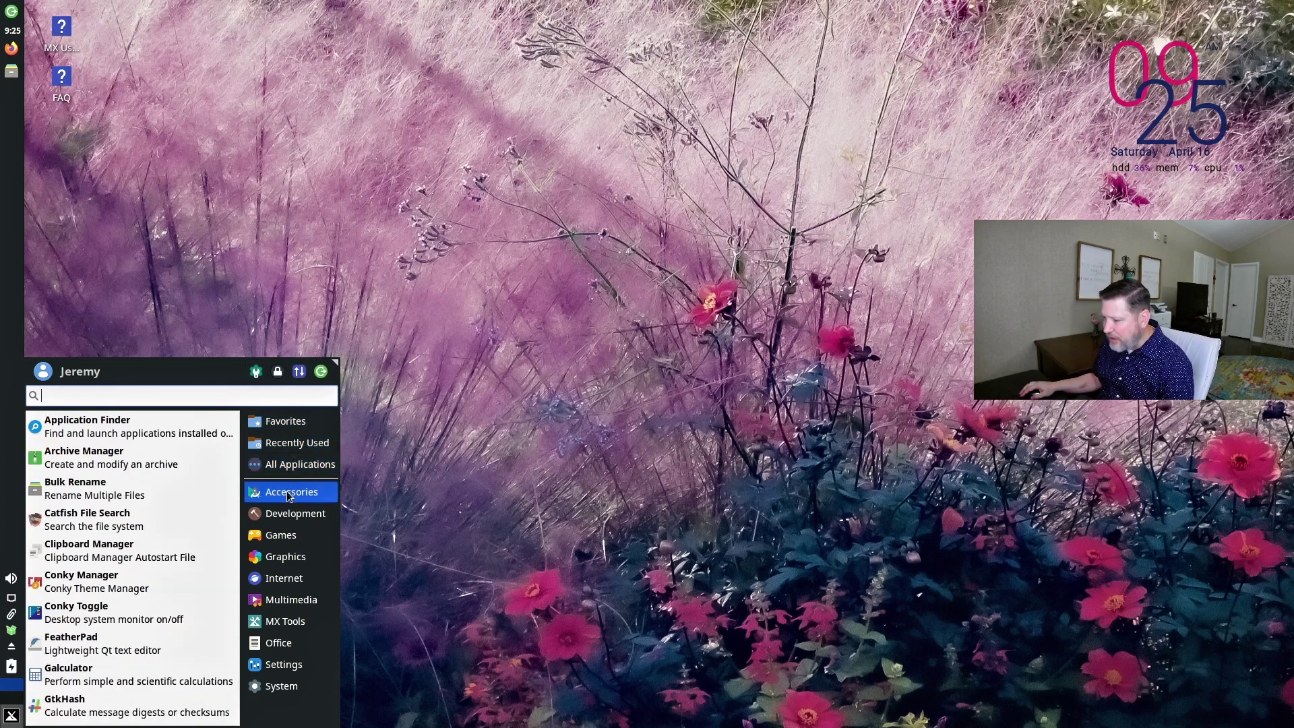
left_click(291, 514)
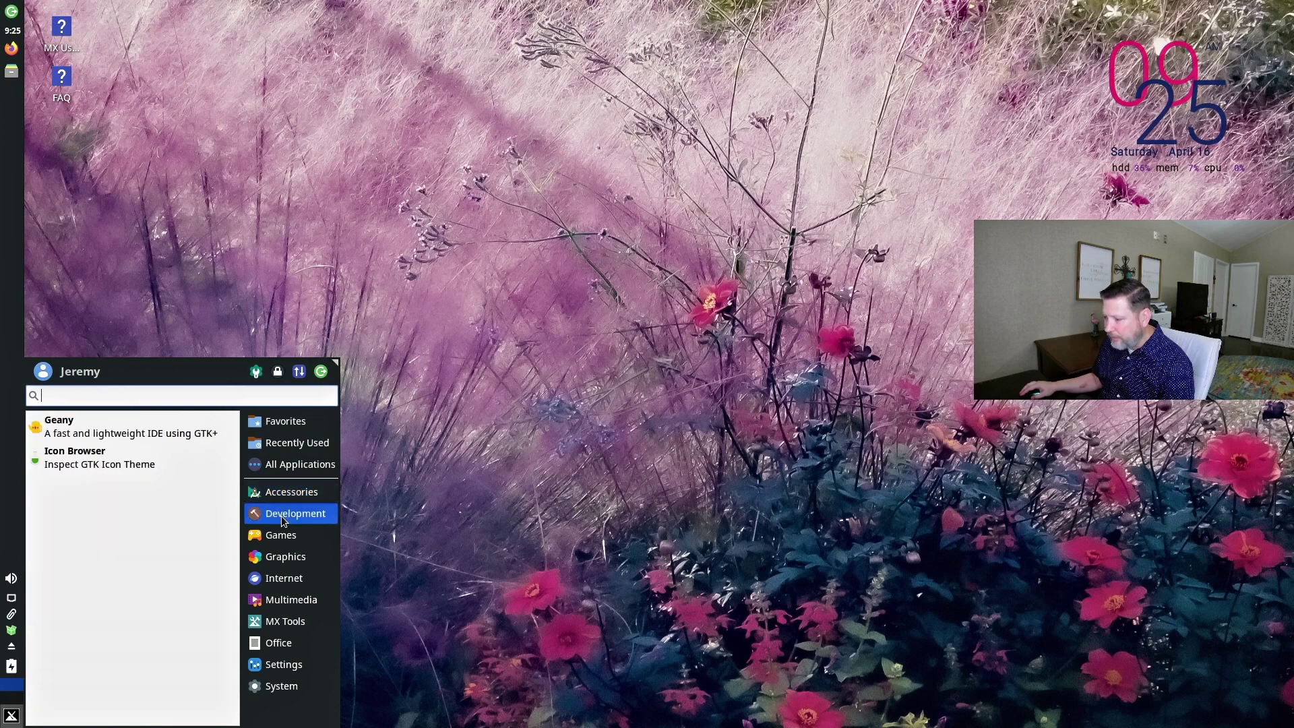
left_click(267, 563)
left_click(266, 583)
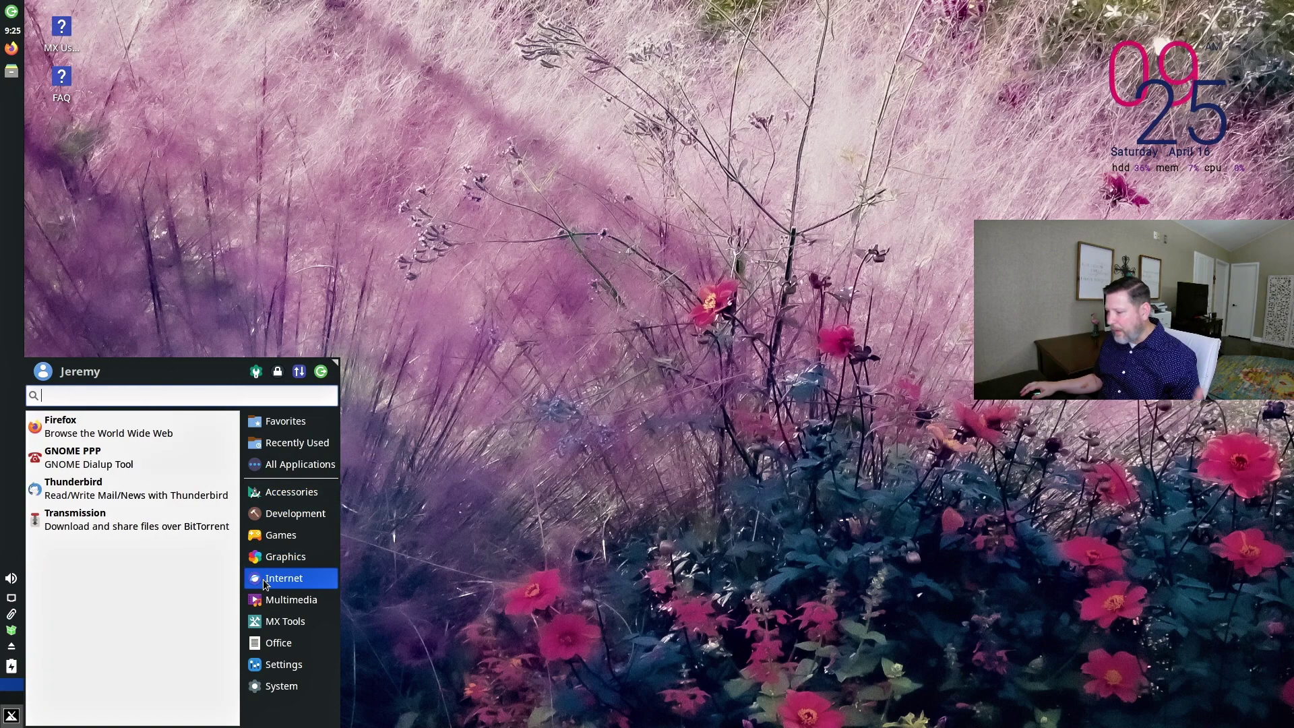
left_click(270, 601)
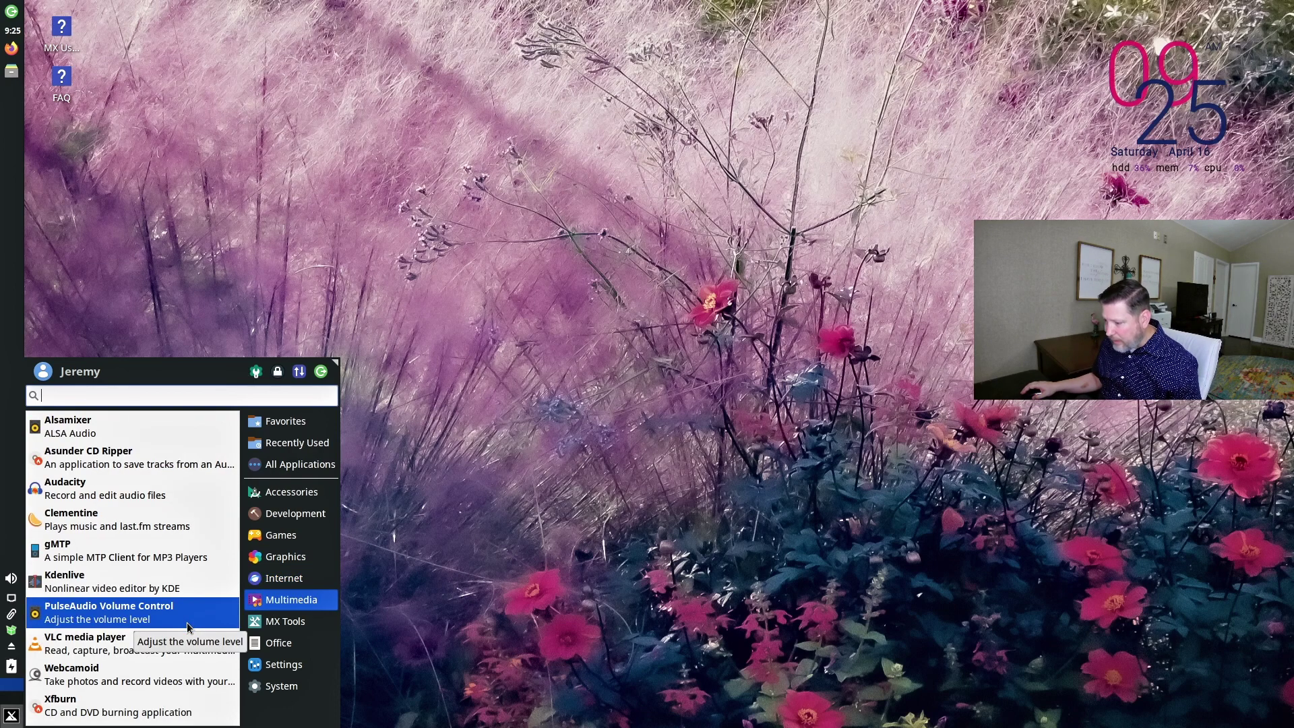
left_click(283, 621)
scroll(169, 617, "down", 5)
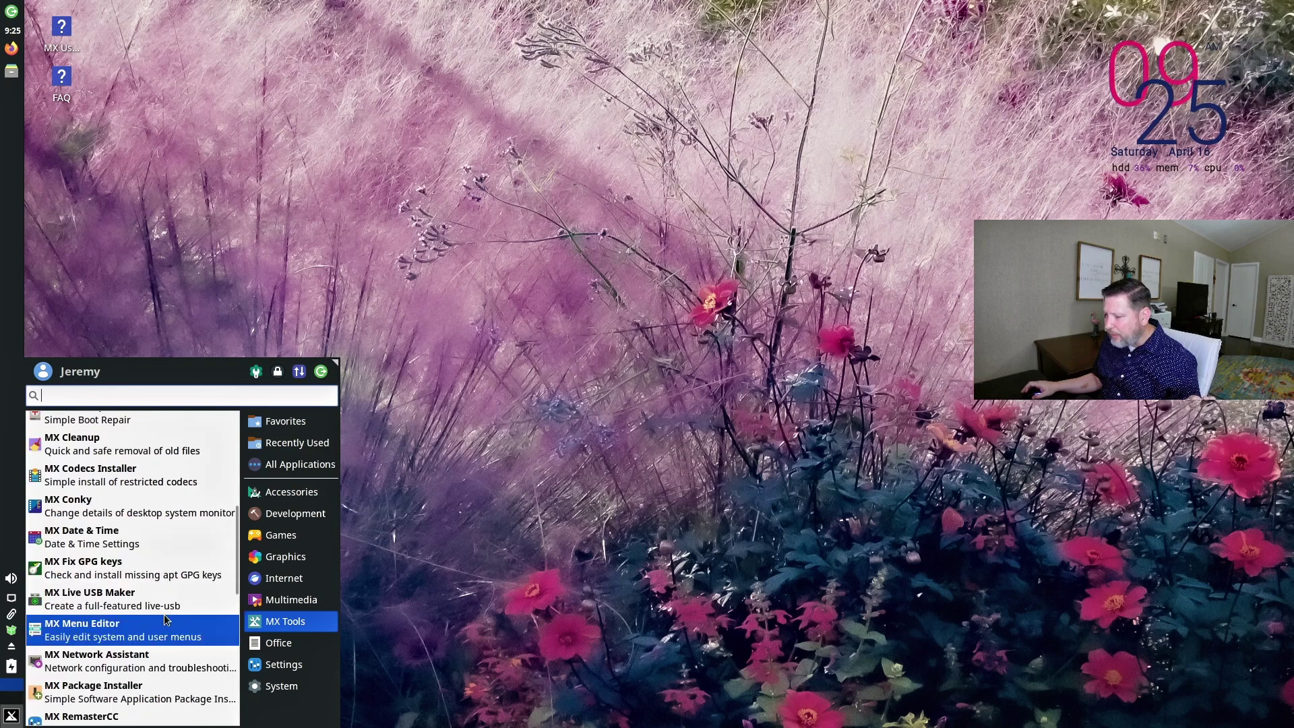
scroll(167, 619, "down", 3)
left_click(300, 648)
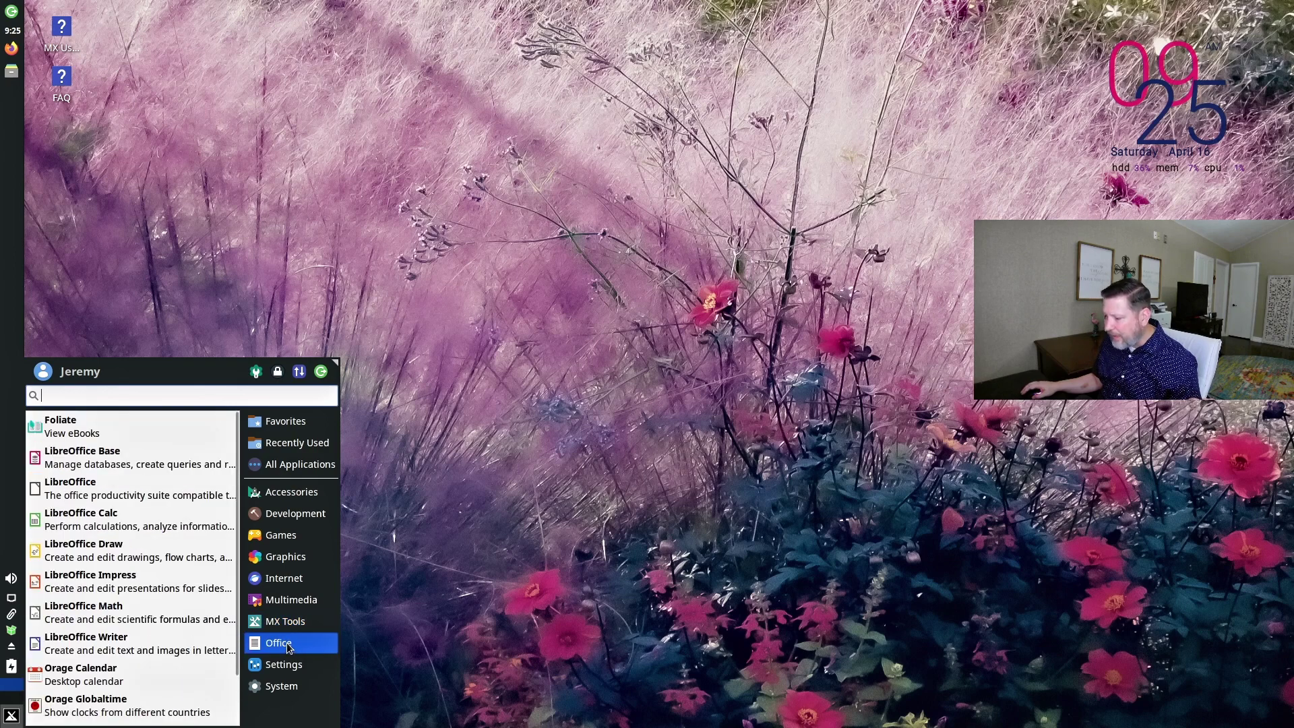
scroll(198, 647, "down", 2)
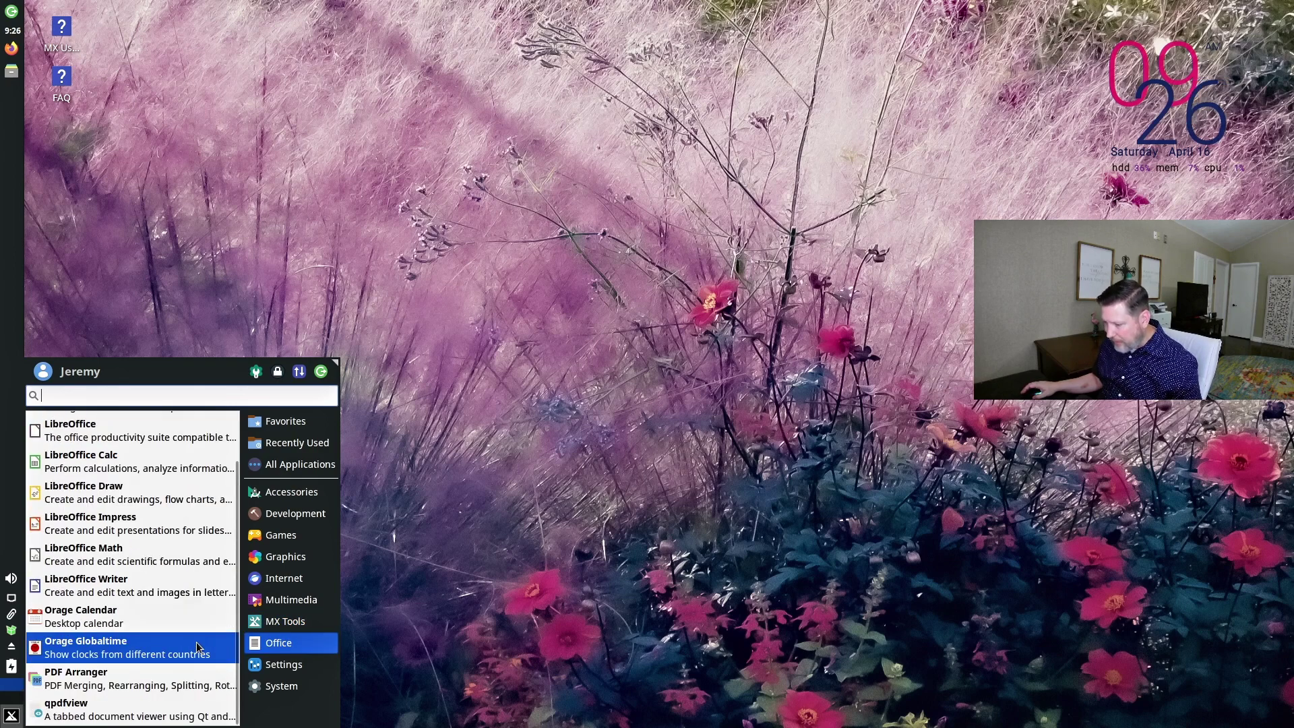
From the desktop's right-click menu, open Desktop Settings and set the dark floral pattern as wallpaper.
right_click(553, 134)
left_click(620, 393)
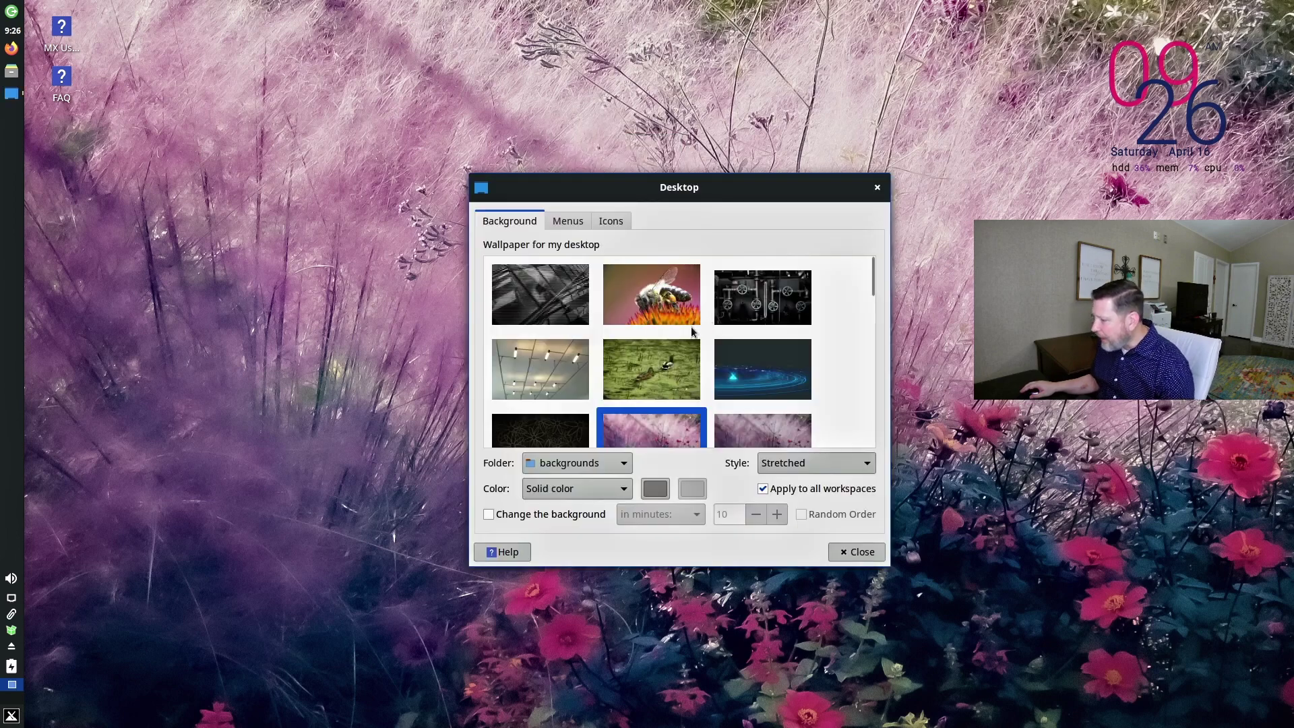
scroll(676, 351, "down", 3)
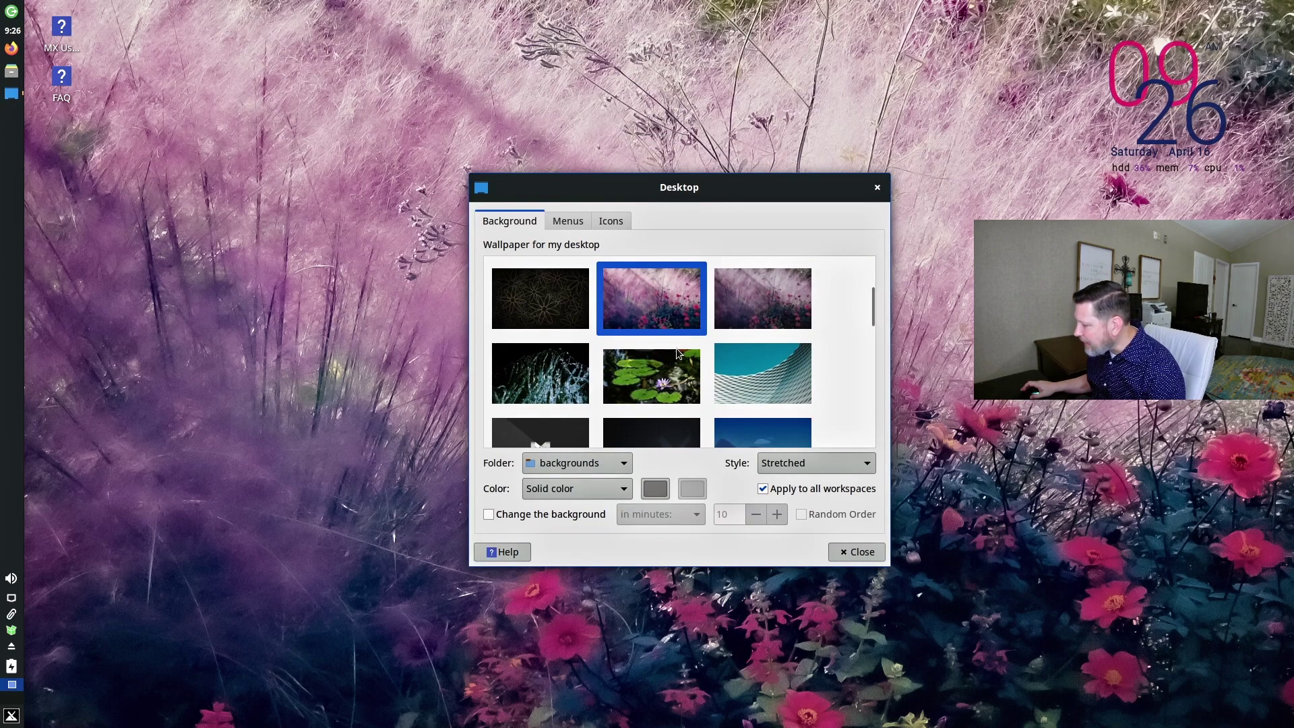
scroll(658, 351, "down", 1)
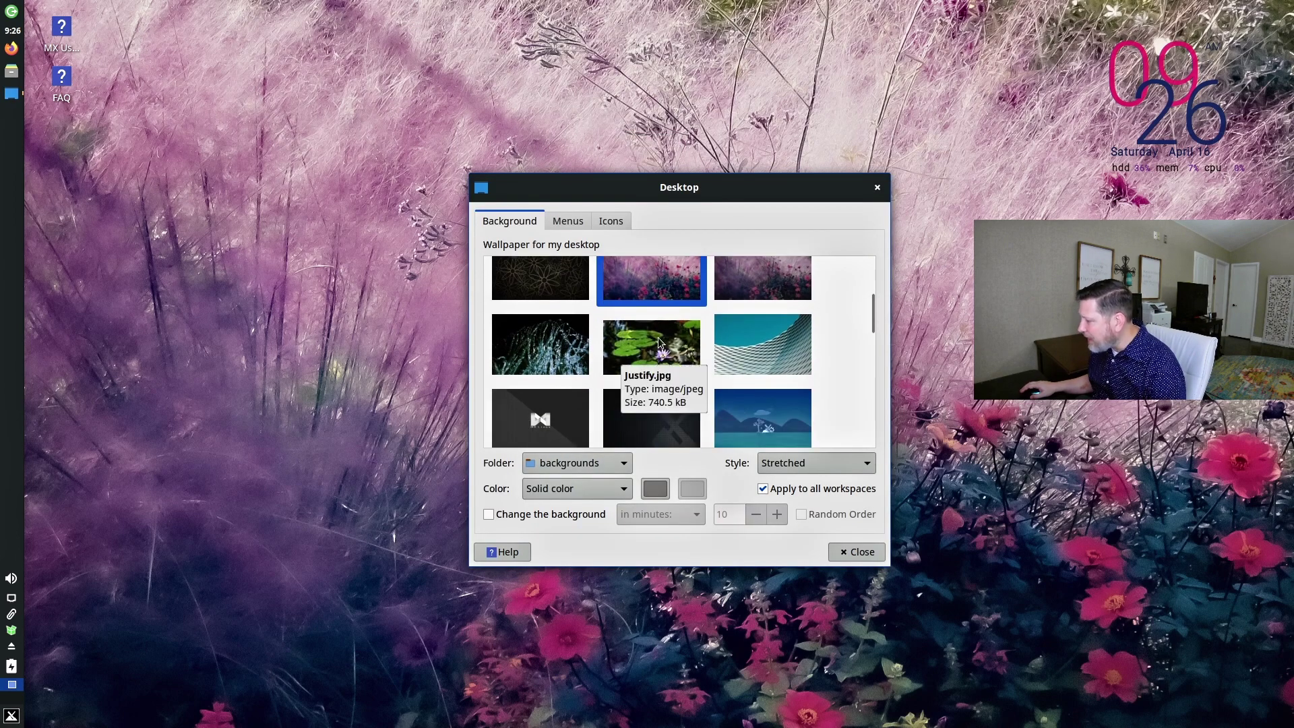
scroll(661, 348, "up", 3)
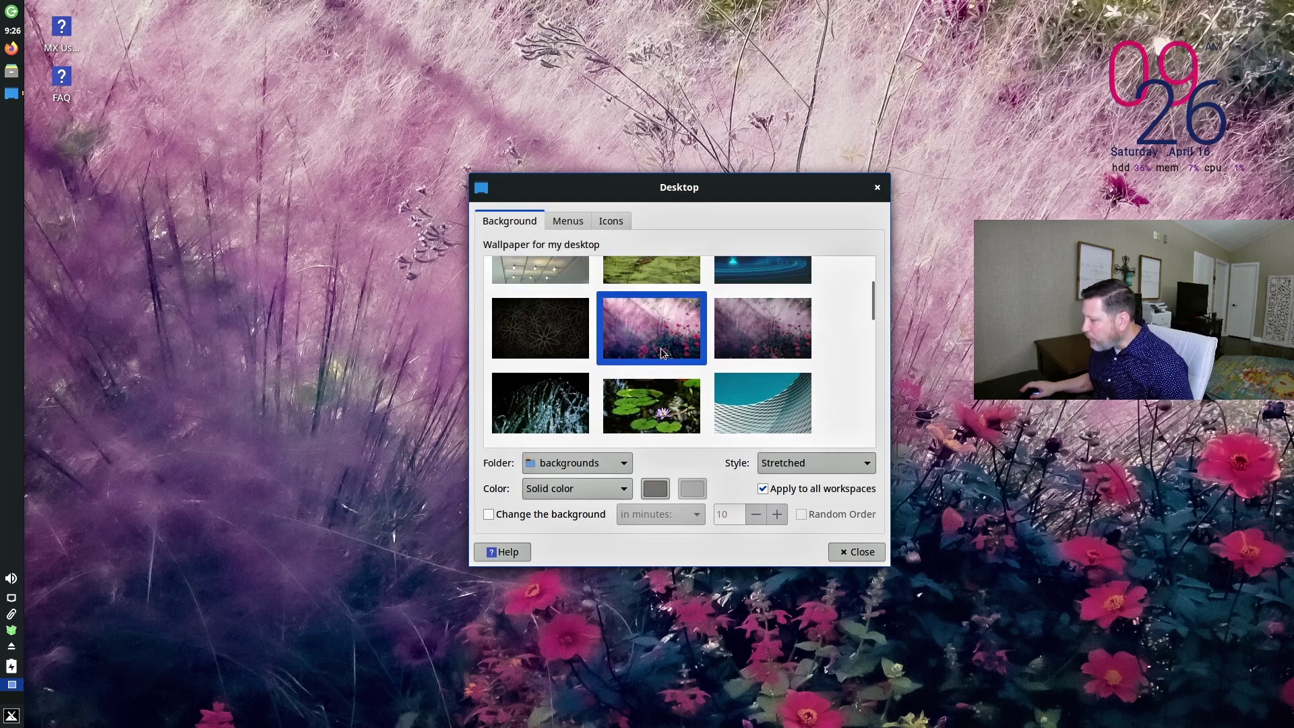
left_click(526, 354)
Try the blue spiral, green field and blue mountains images as the wallpaper.
left_click_drag(685, 187, 628, 155)
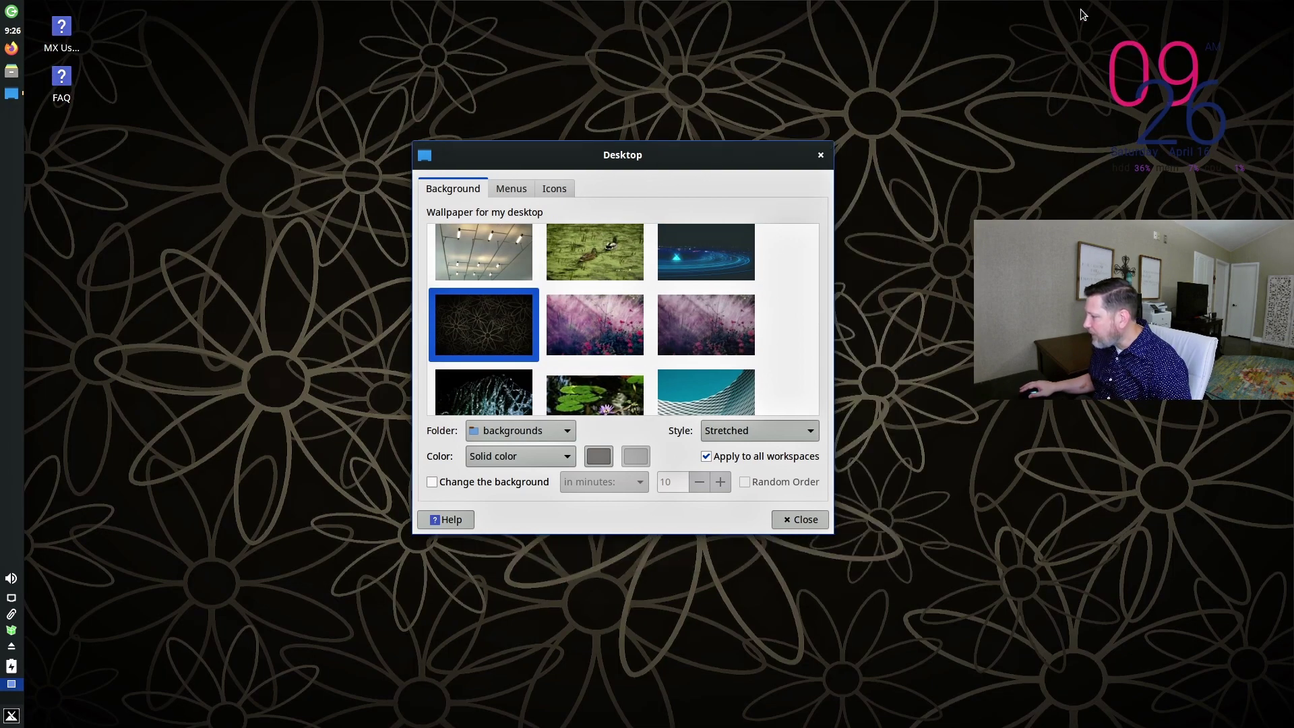
left_click(703, 248)
scroll(654, 275, "down", 5)
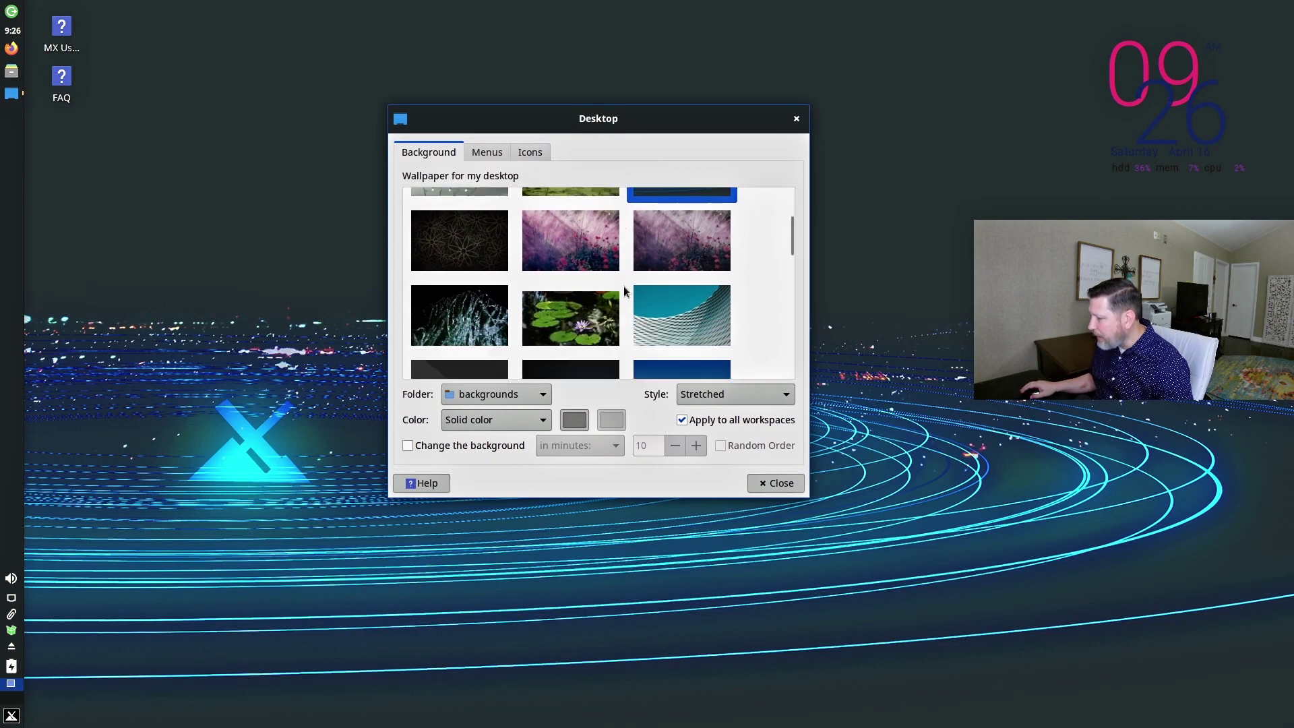
left_click(697, 299)
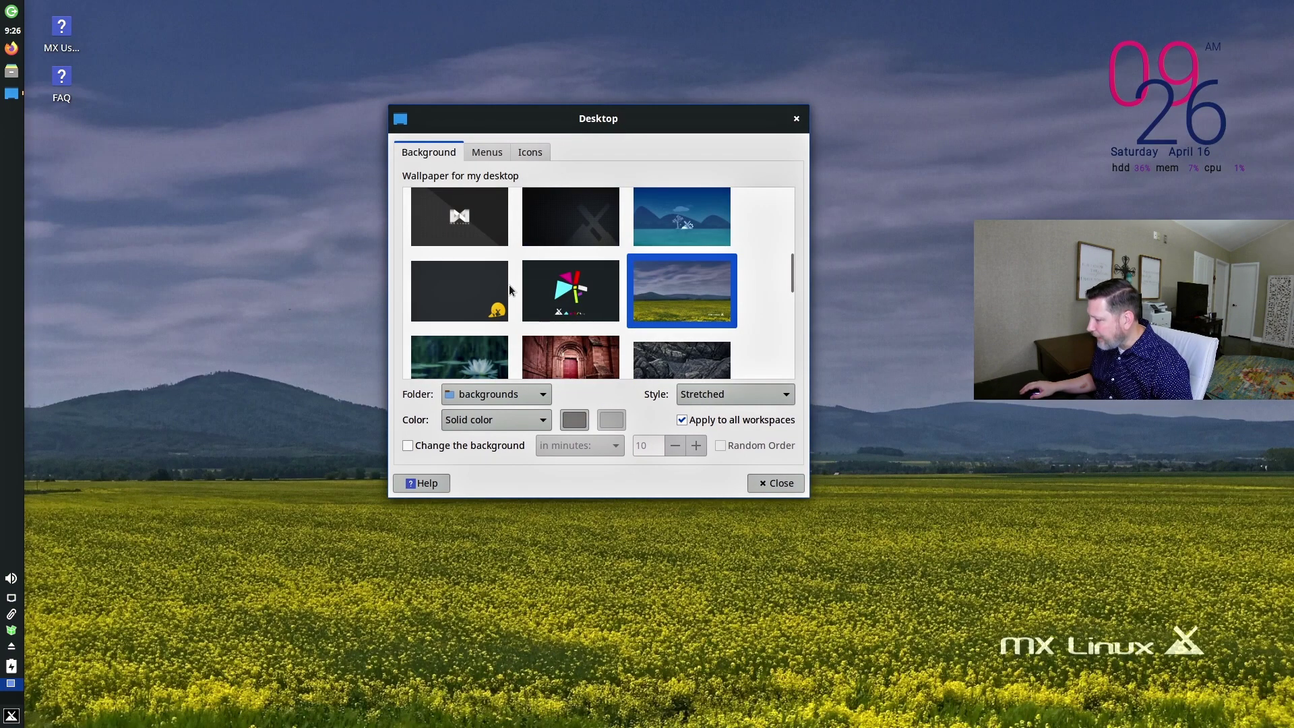
key("Up")
scroll(575, 289, "up", 4)
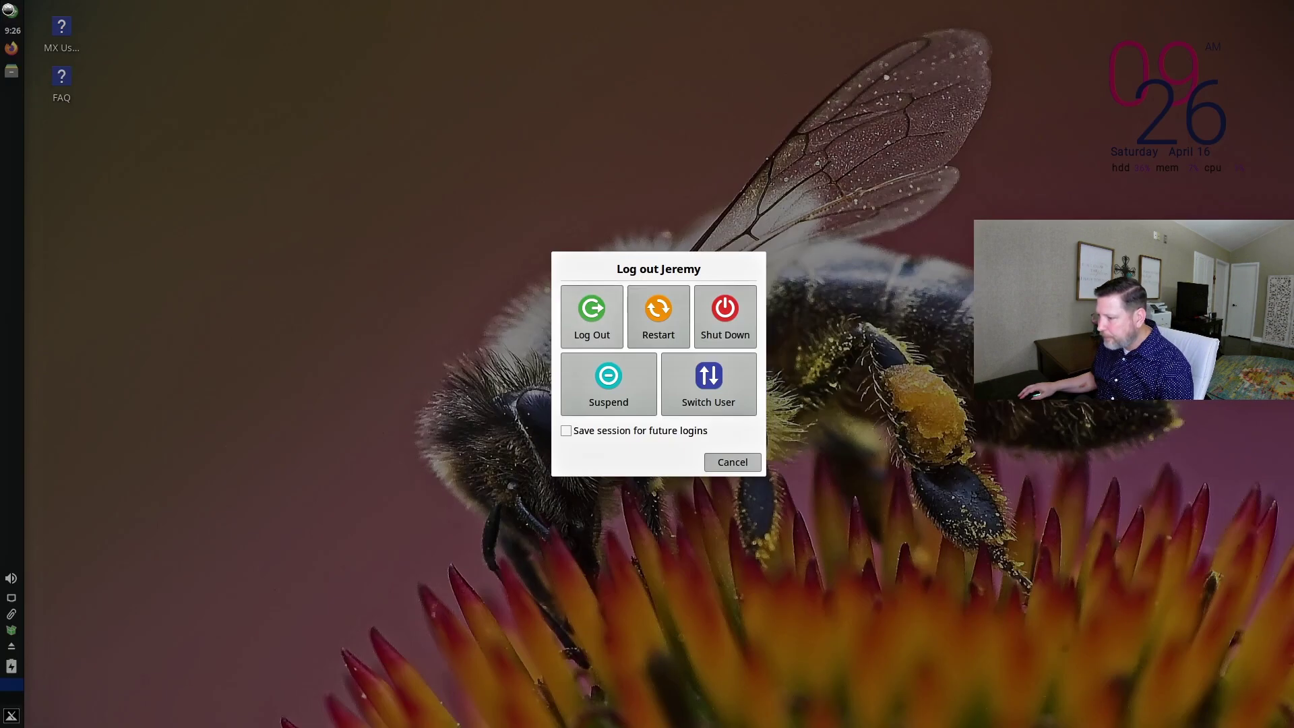